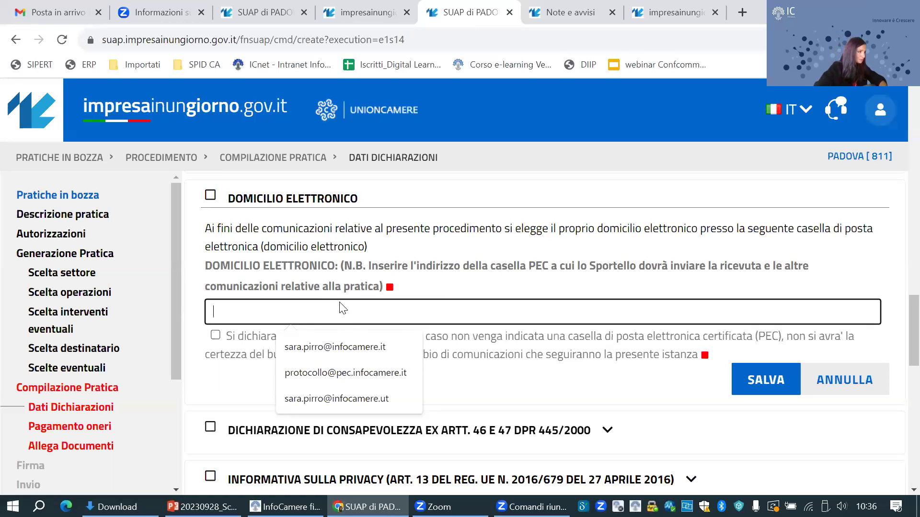
Step: Tick the non-PEC acknowledgement, save Domicilio Elettronico, and expand the consapevolezza declaration
left_click(217, 337)
left_click(749, 378)
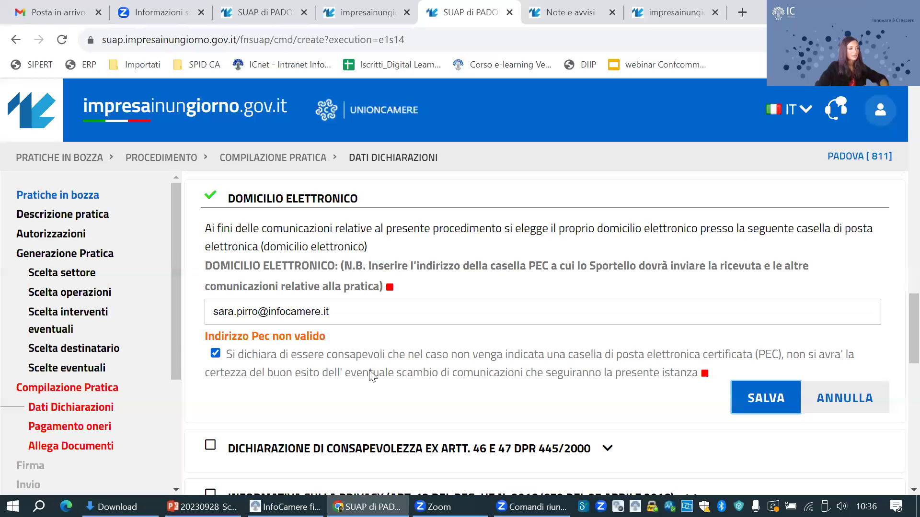
scroll(406, 380, "down", 1)
scroll(405, 380, "up", 3)
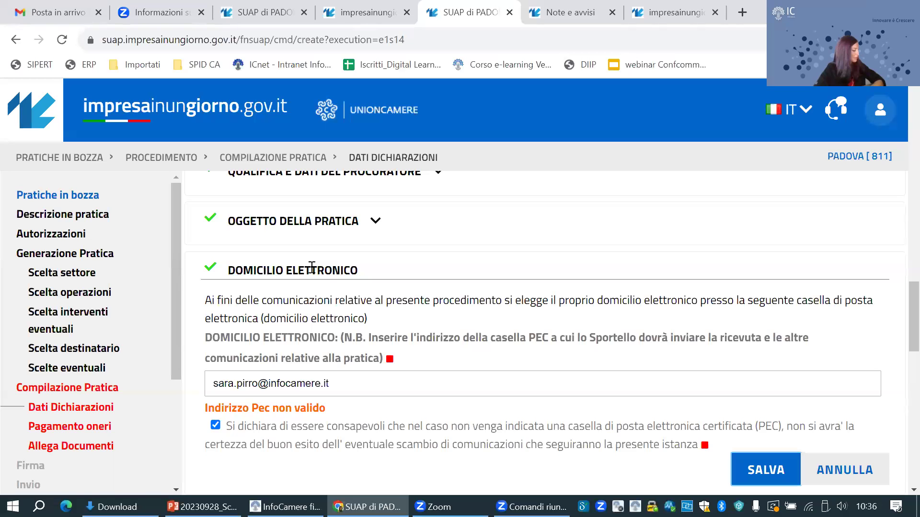
scroll(312, 267, "down", 3)
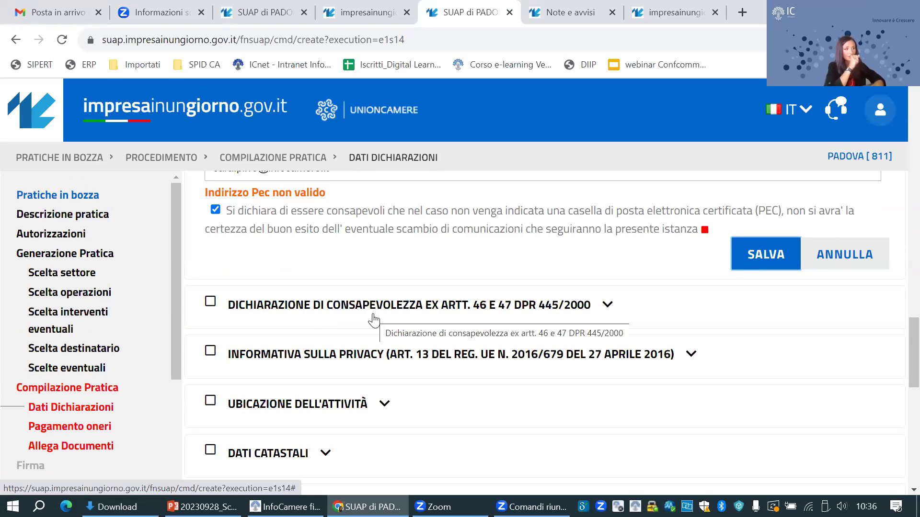
left_click(375, 305)
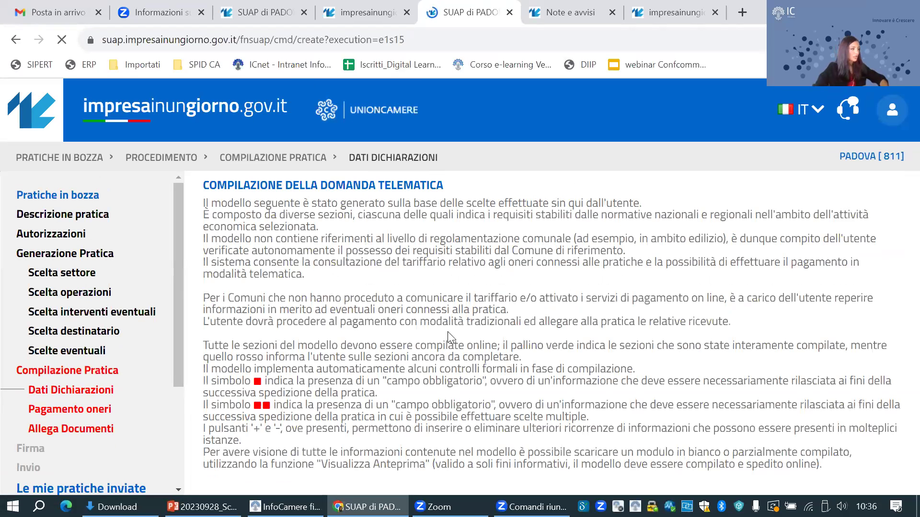
Step: Accept the declaration about false statements and save the consapevolezza section
scroll(448, 344, "down", 15)
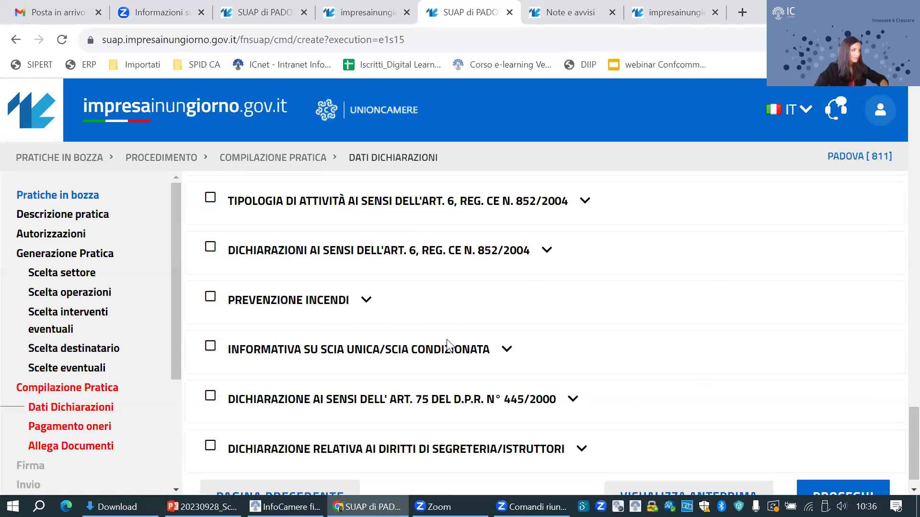
scroll(448, 344, "up", 7)
scroll(472, 361, "up", 4)
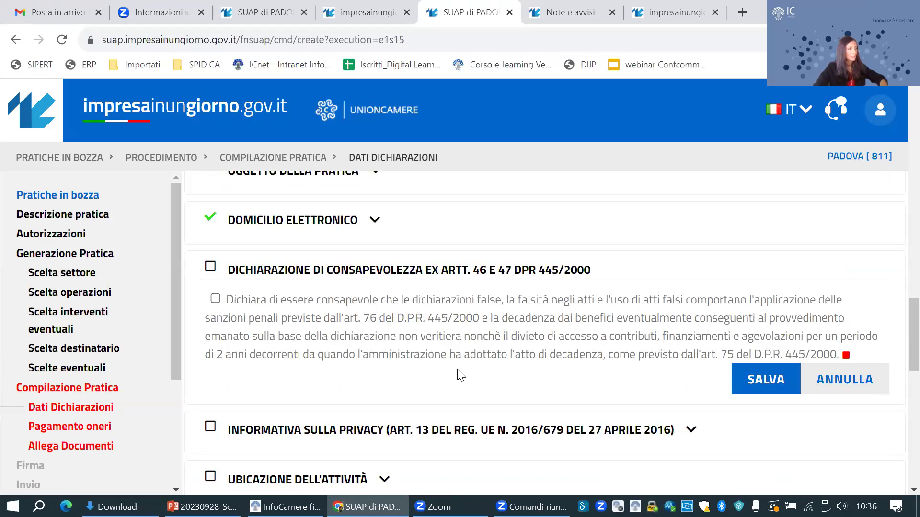
left_click(215, 298)
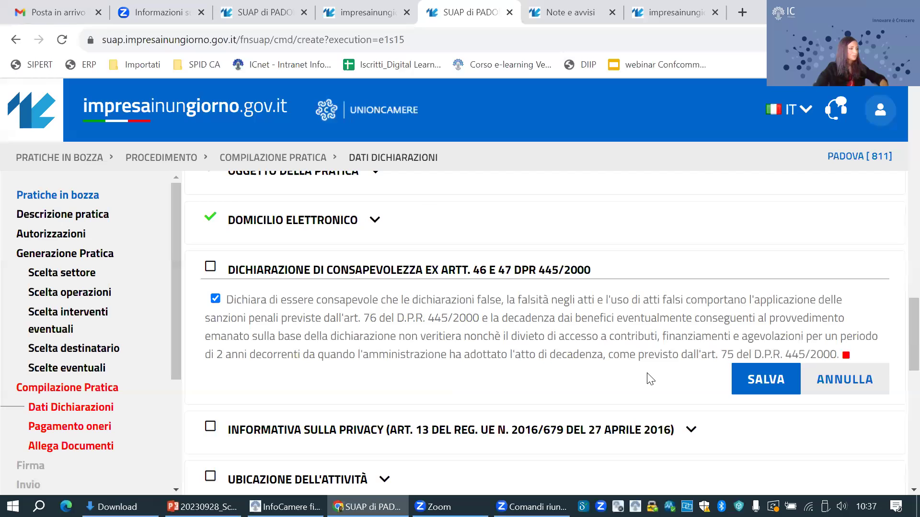
key("Return")
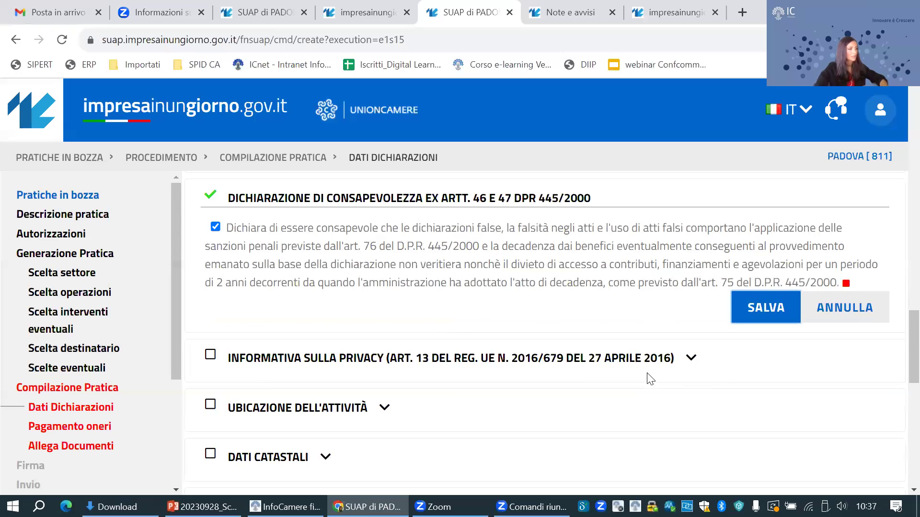
Step: Confirm reading the privacy notice, save it, and expand Ubicazione dell'Attività
left_click(537, 365)
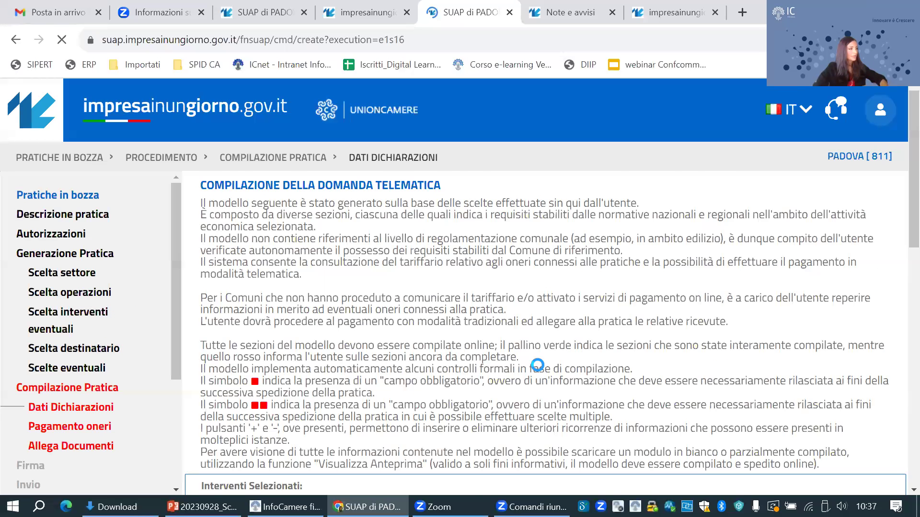
left_click(217, 298)
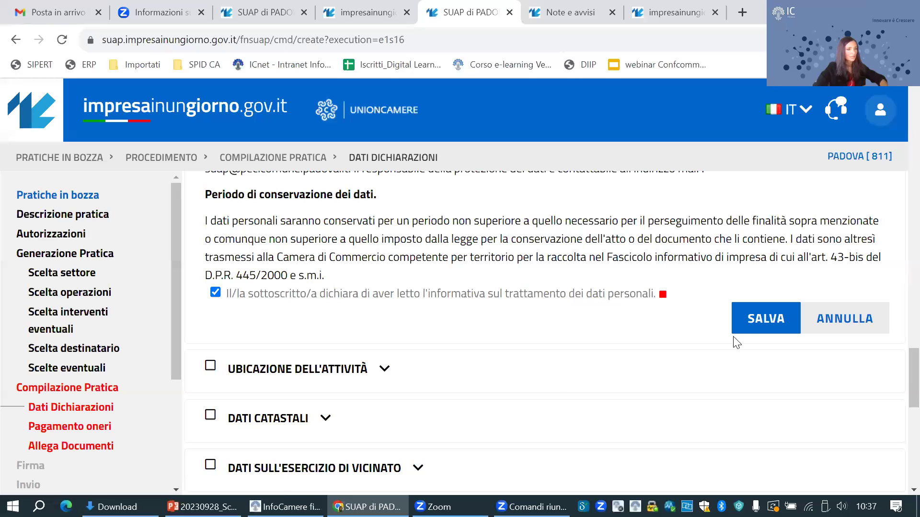
left_click(746, 317)
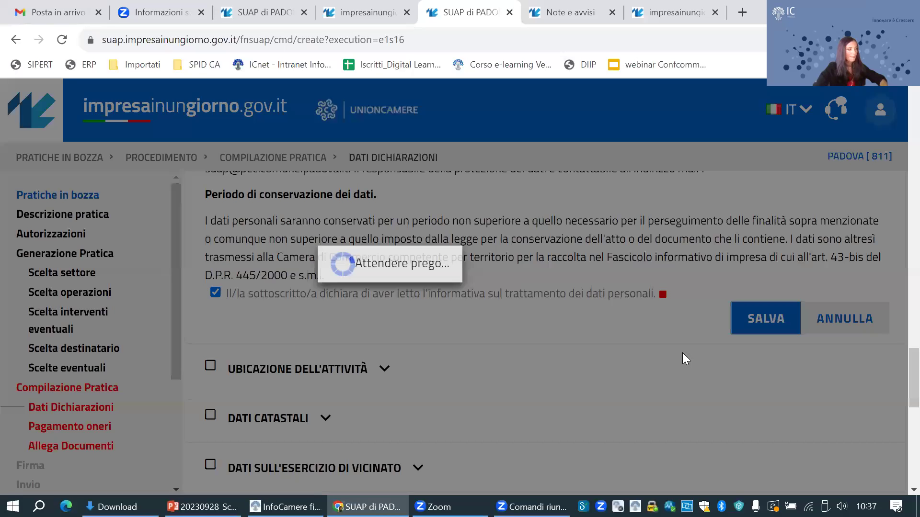
scroll(684, 360, "down", 1)
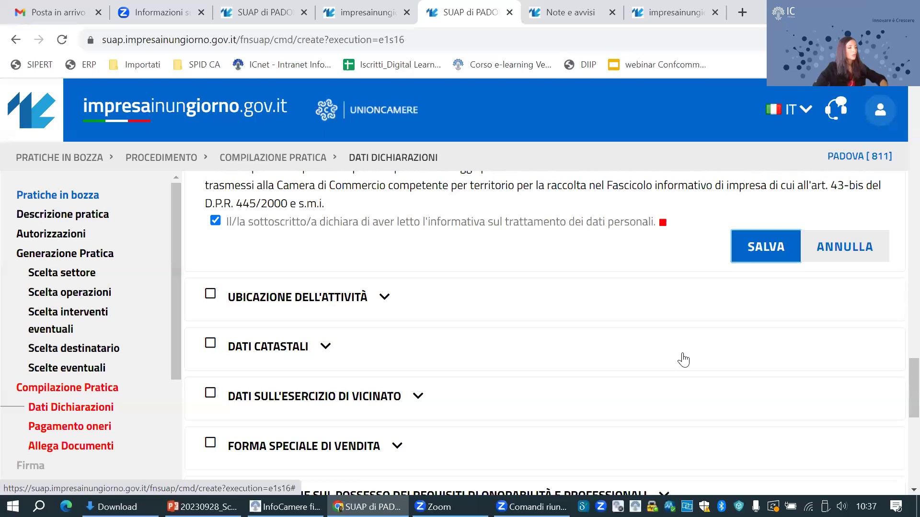
left_click(316, 301)
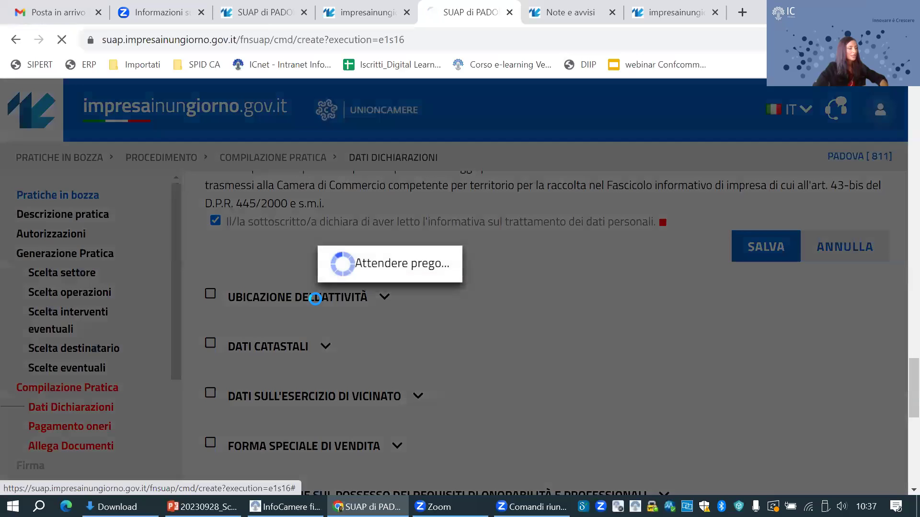
Step: Check the Padova municipality and PD province, and enter postcode 35100
scroll(357, 320, "up", 2)
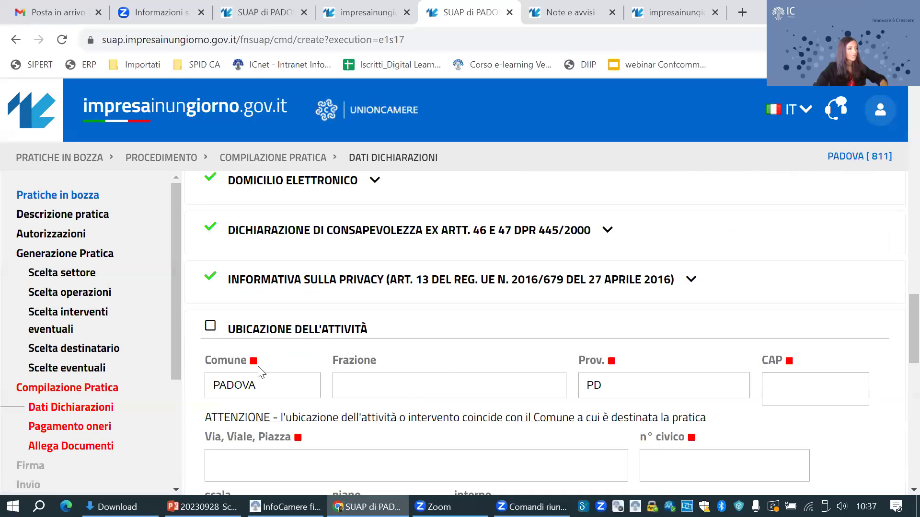
left_click(236, 398)
key("shift+End")
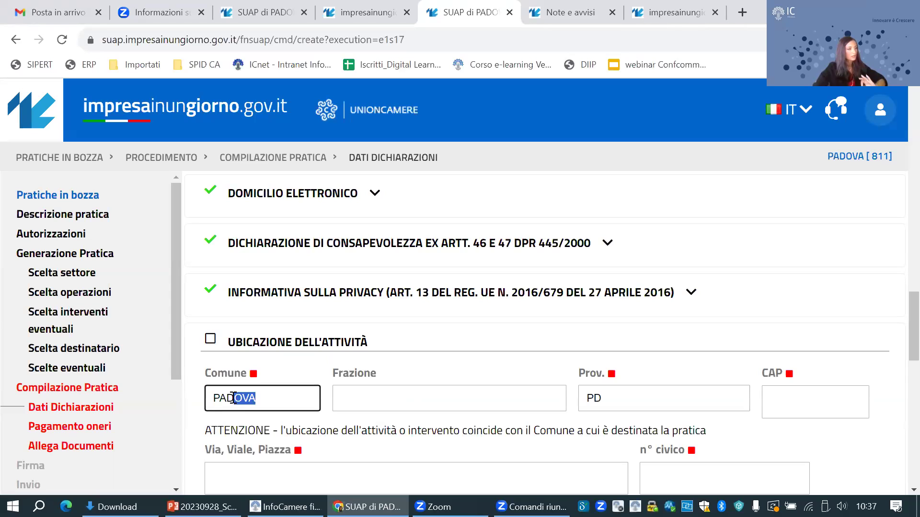
left_click(239, 398)
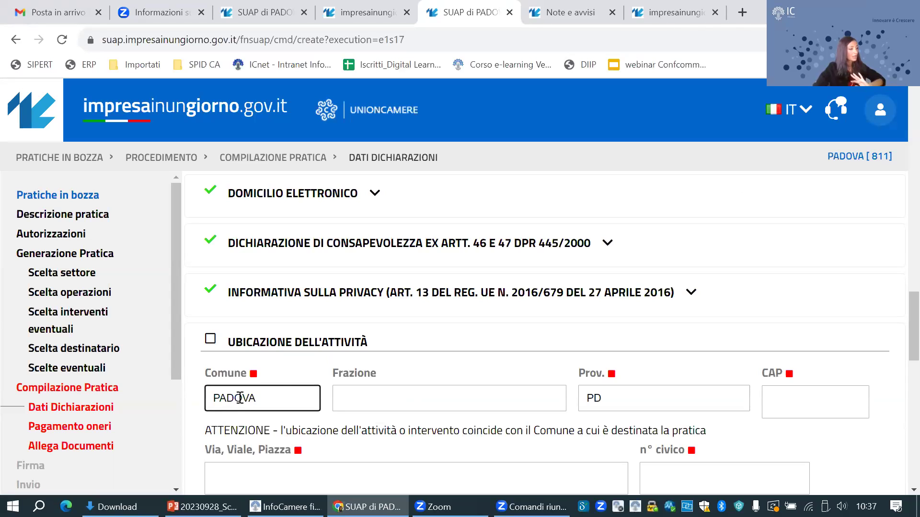
left_click_drag(283, 398, 211, 398)
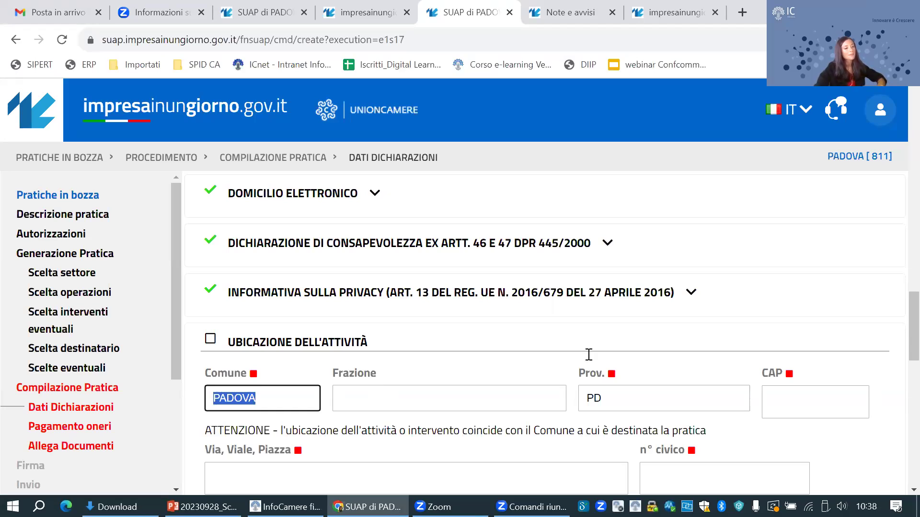
left_click(588, 398)
left_click_drag(588, 398, 601, 400)
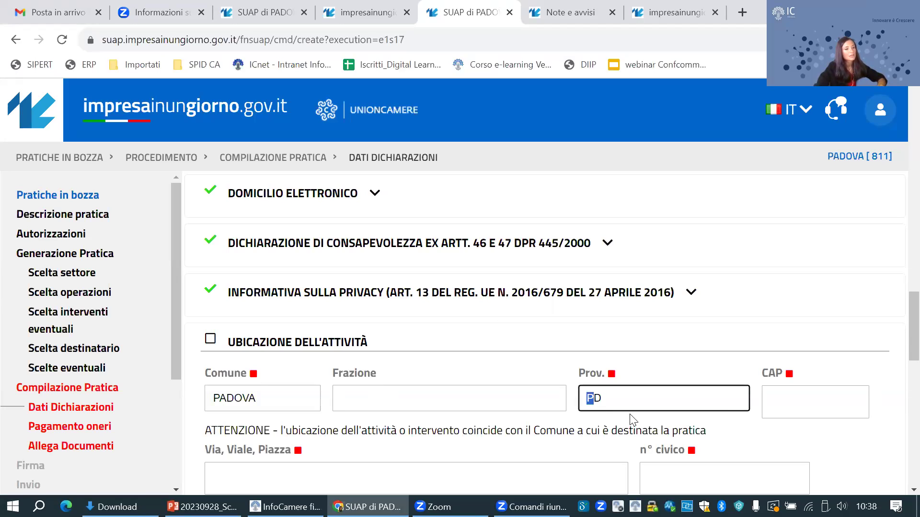
left_click(789, 398)
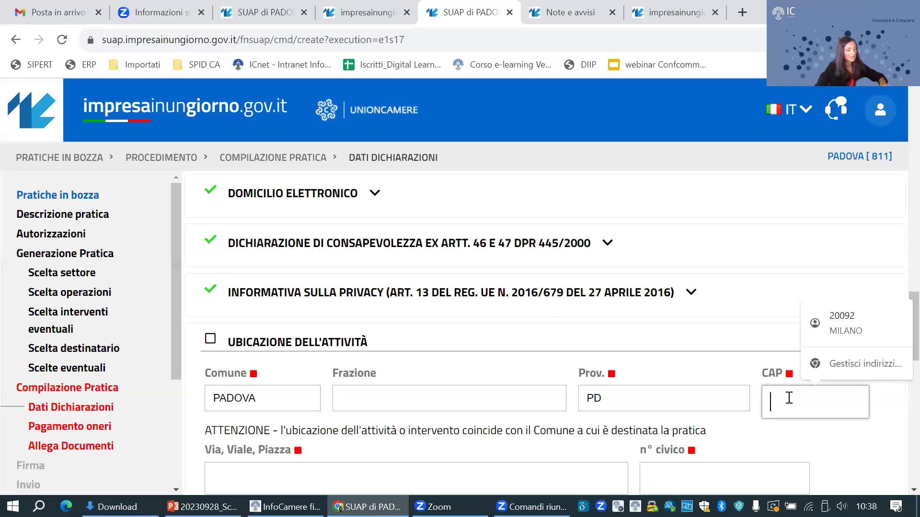
type("35100")
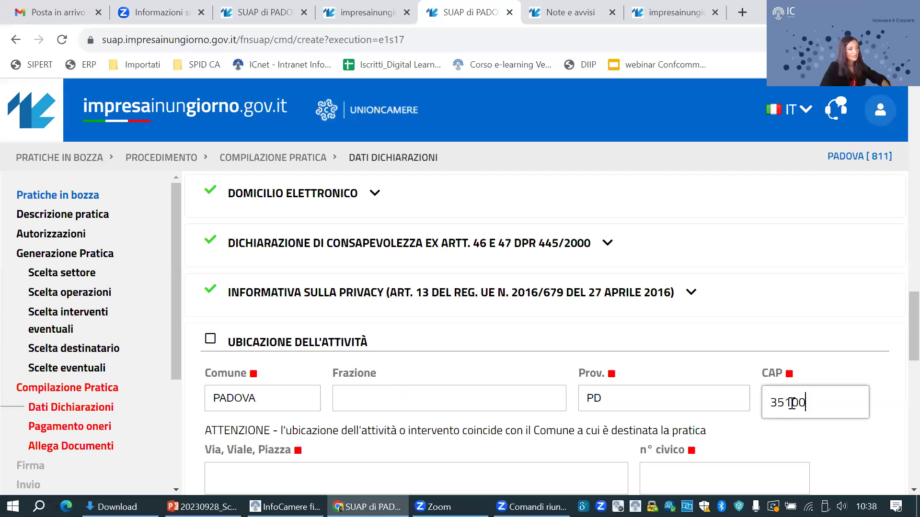
Step: Set the activity's street to VIA ROMA from the suggestions
scroll(750, 419, "down", 2)
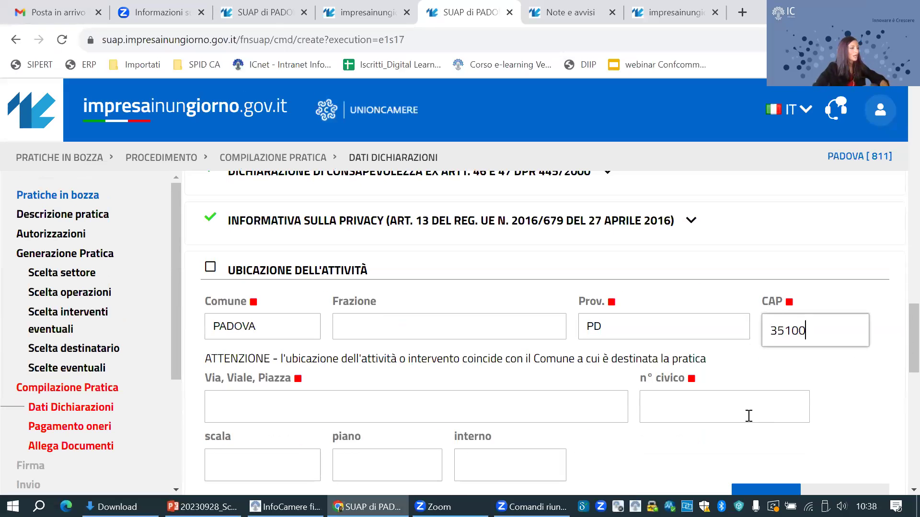
scroll(748, 416, "down", 2)
left_click(447, 332)
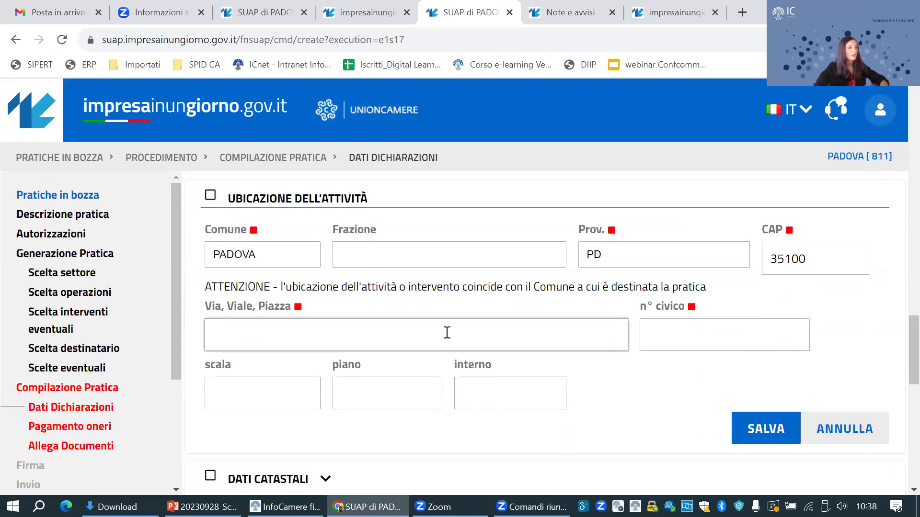
type("via roma")
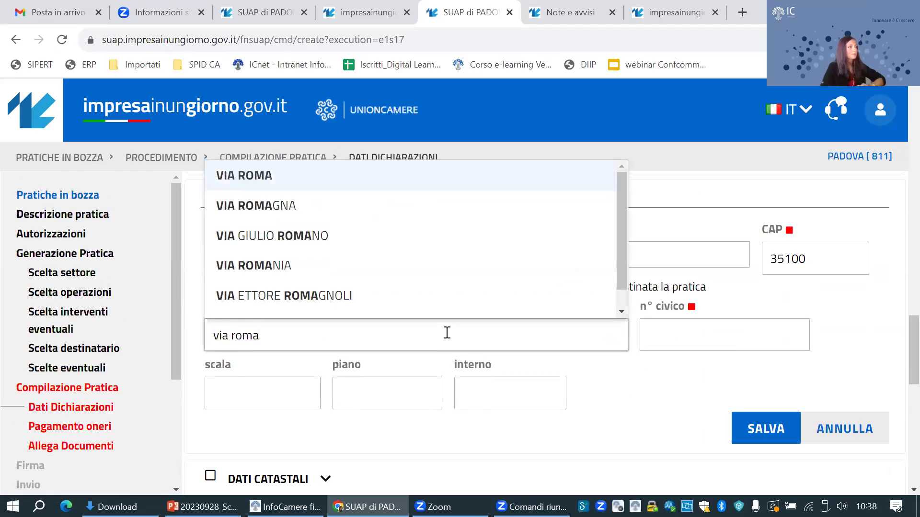
key("Down")
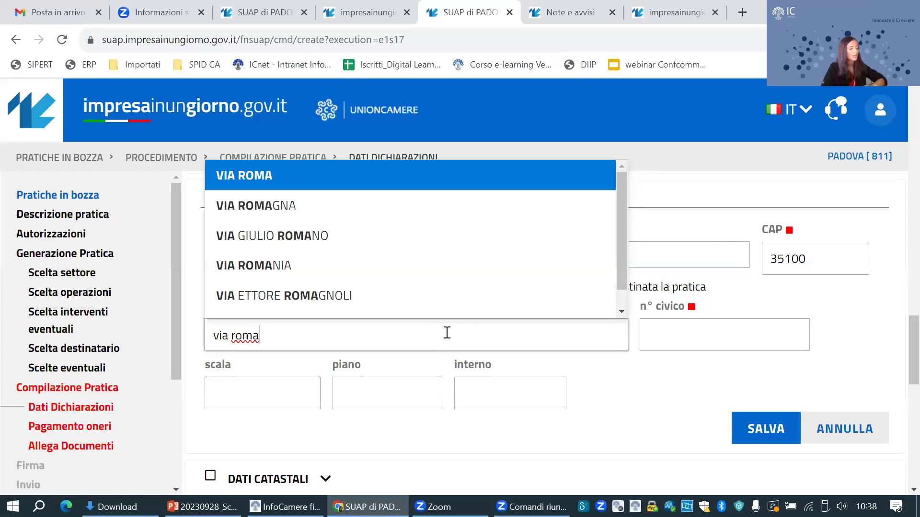
scroll(745, 376, "up", 2)
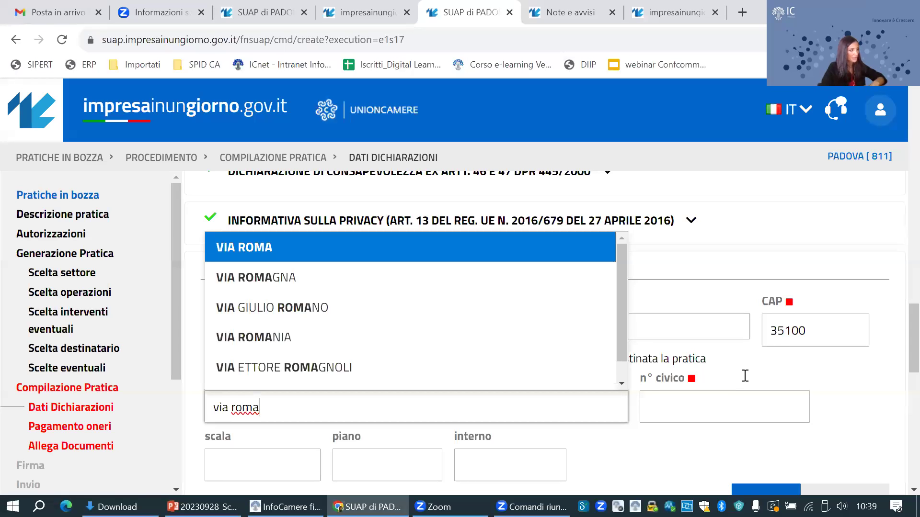
left_click(285, 256)
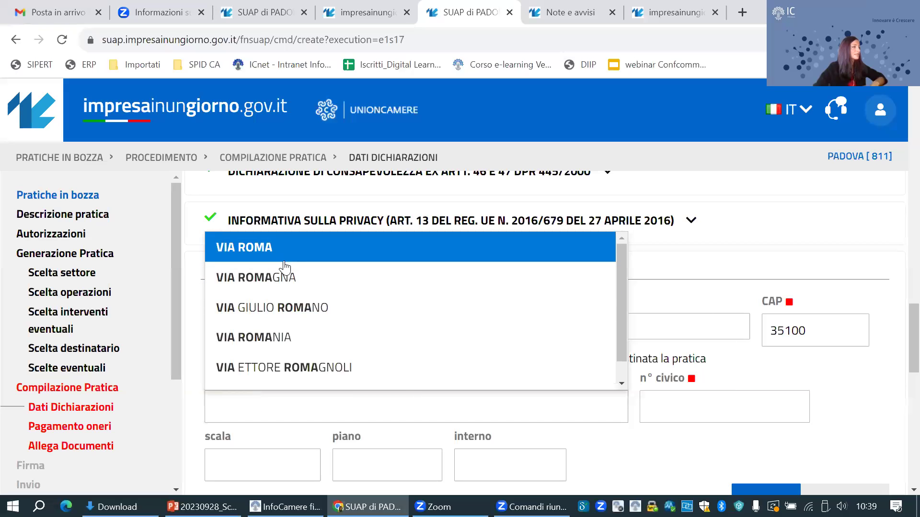
Step: Enter house number 1 and save the activity location address
scroll(527, 393, "down", 2)
left_click(686, 343)
type("1")
left_click(655, 408)
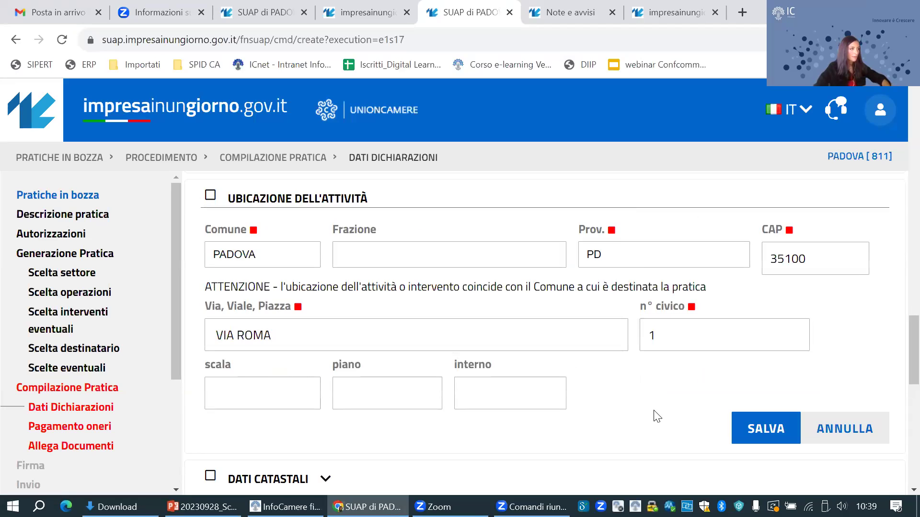
scroll(653, 412, "up", 3)
scroll(695, 431, "down", 2)
scroll(761, 450, "down", 1)
left_click(759, 429)
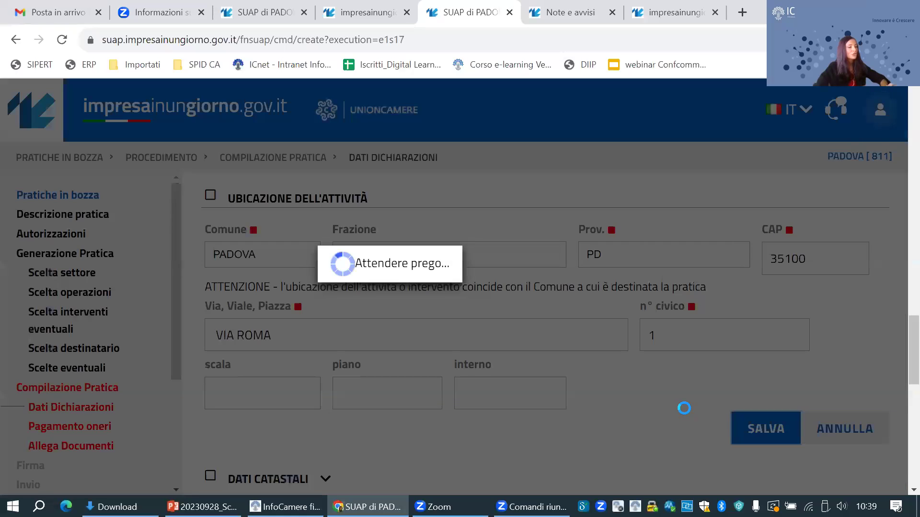
scroll(685, 410, "up", 3)
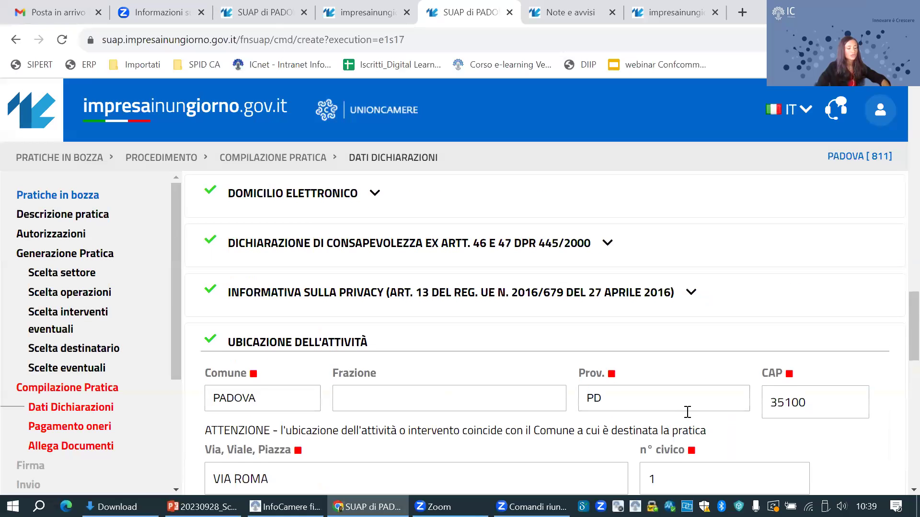
scroll(687, 412, "down", 7)
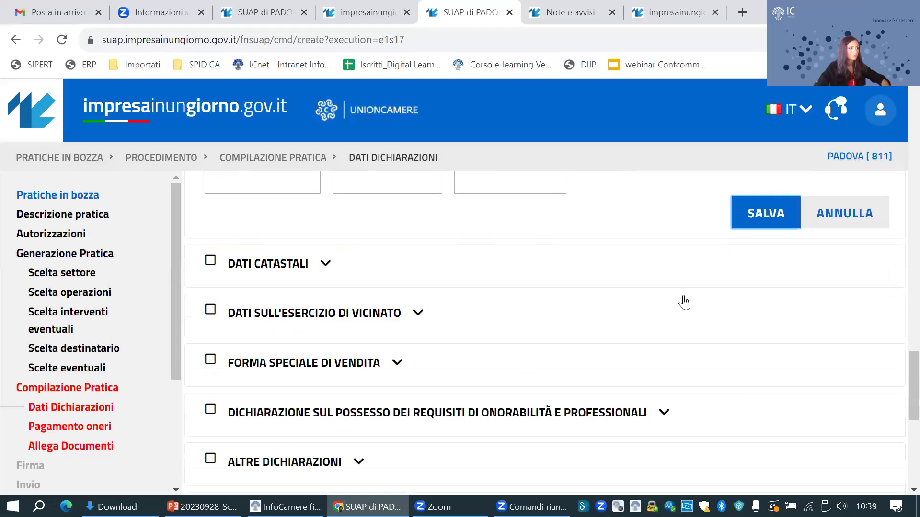
Step: Save Dati Catastali as NCT with foglio 00001 and particella/mappale 00001
left_click(390, 320)
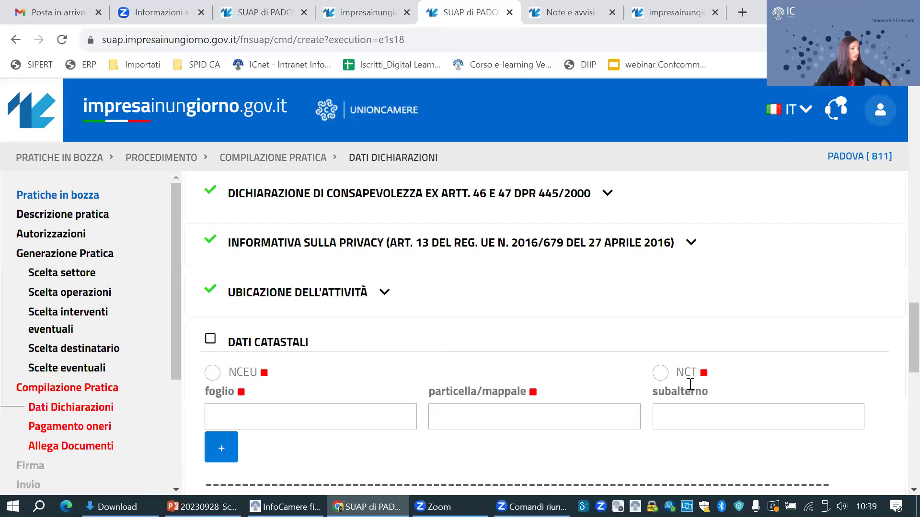
left_click(662, 380)
left_click(302, 422)
left_click(304, 450)
left_click(475, 417)
left_click(521, 451)
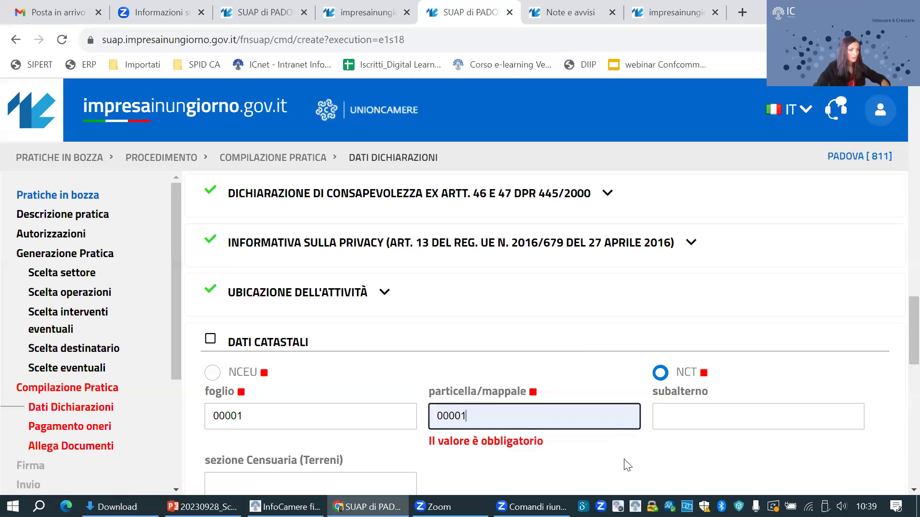
left_click(626, 465)
scroll(626, 465, "down", 3)
left_click(763, 472)
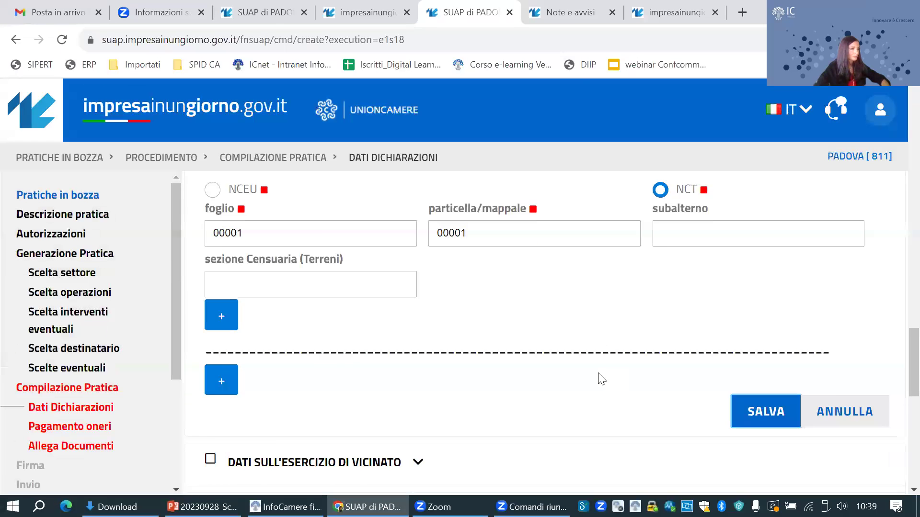
scroll(623, 350, "down", 4)
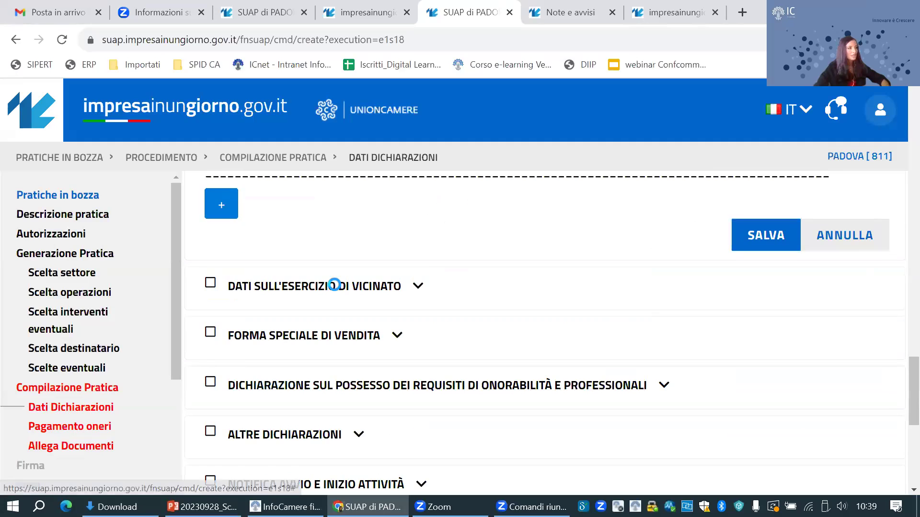
left_click(335, 288)
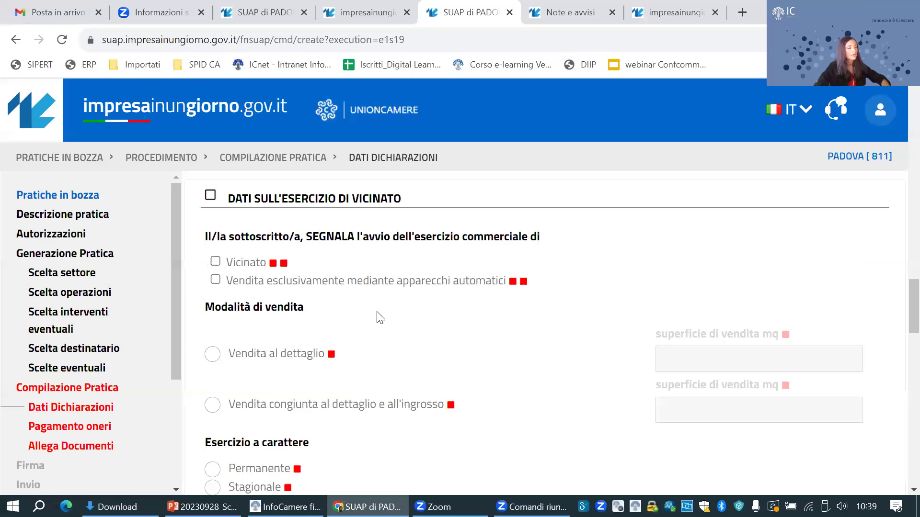
scroll(380, 317, "down", 1)
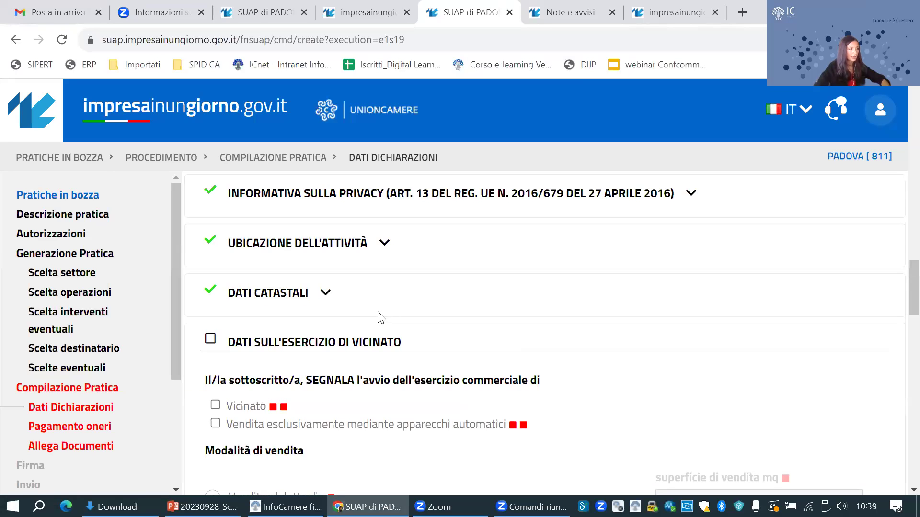
scroll(381, 317, "down", 2)
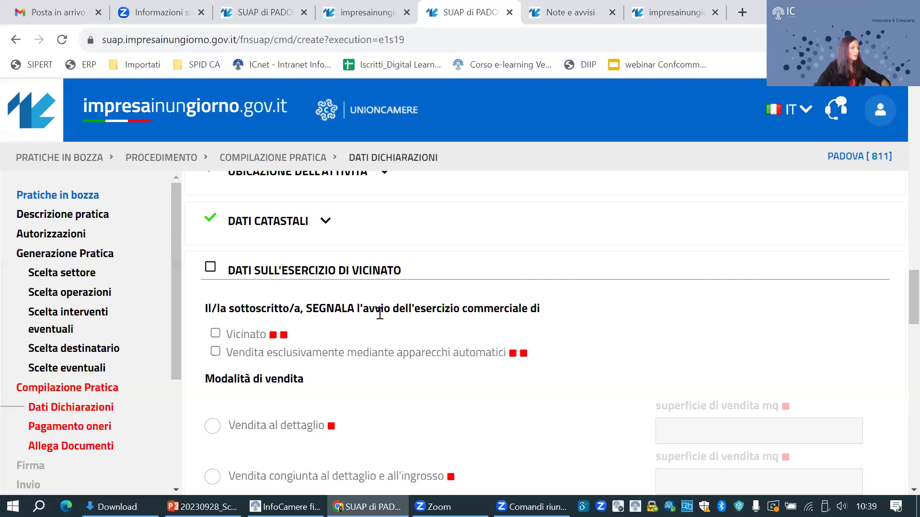
scroll(380, 314, "down", 15)
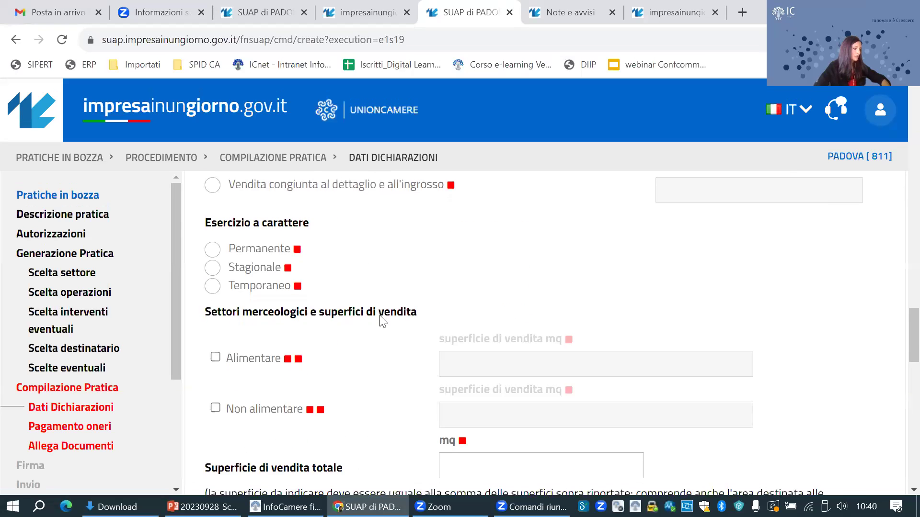
scroll(381, 317, "down", 5)
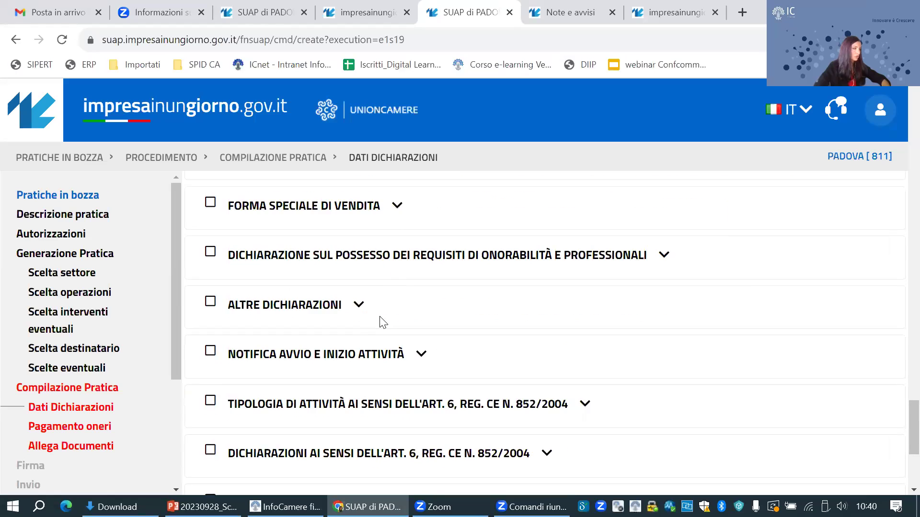
scroll(383, 321, "up", 1)
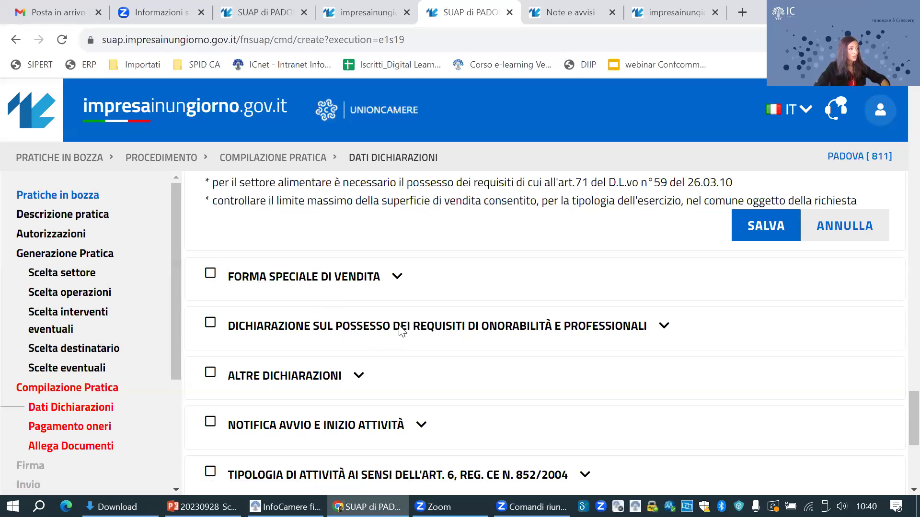
scroll(326, 311, "down", 1)
scroll(325, 358, "down", 1)
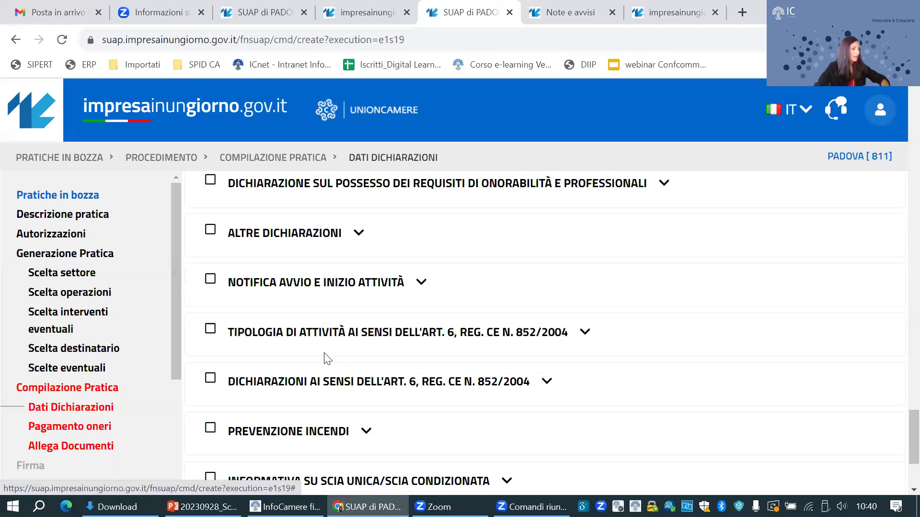
scroll(334, 366, "down", 2)
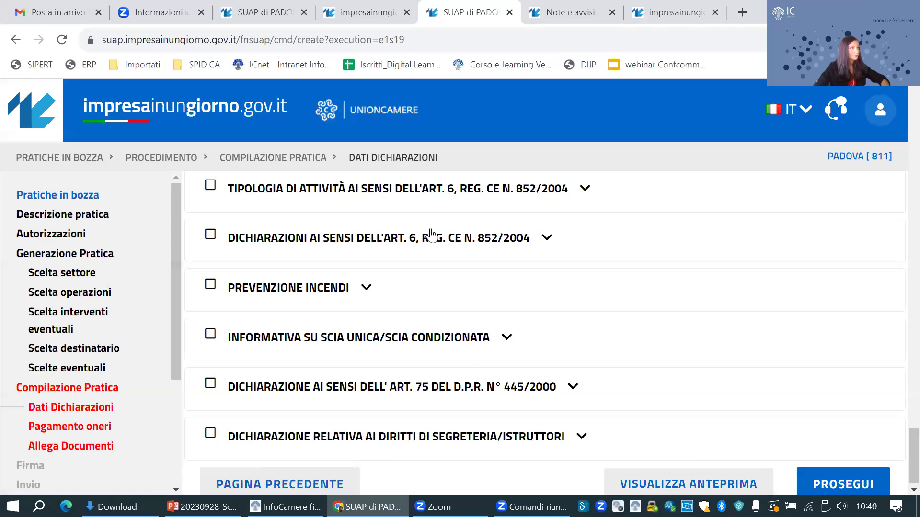
left_click(566, 12)
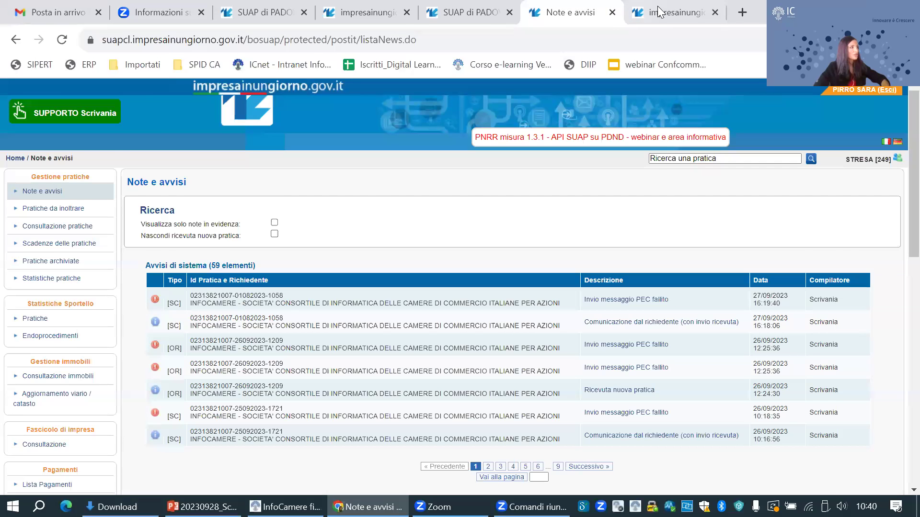
Step: From the Stresa SUAP welcome page, open the Pratiche in bozza draft list
left_click(659, 10)
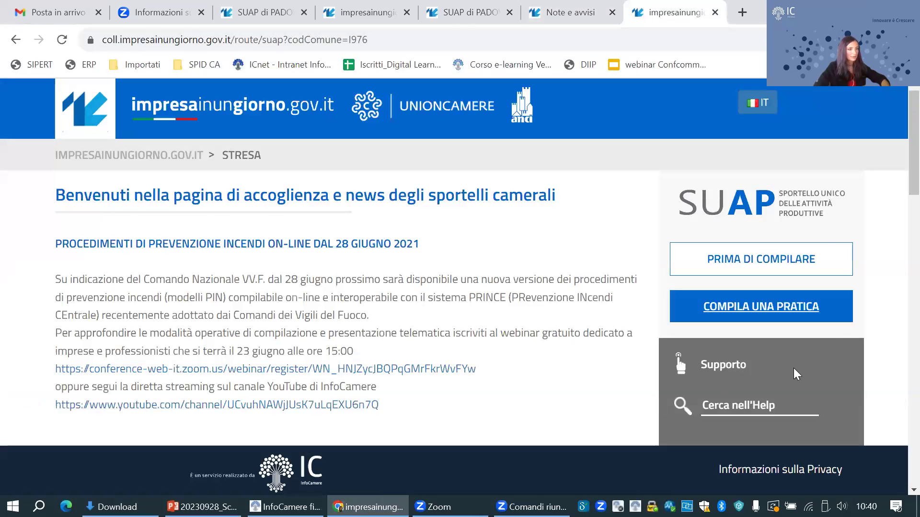
left_click(750, 311)
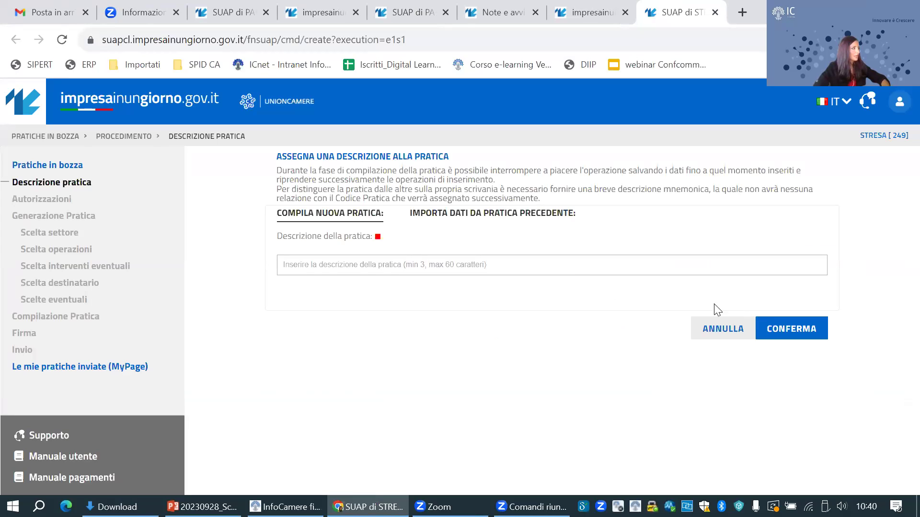
left_click(39, 166)
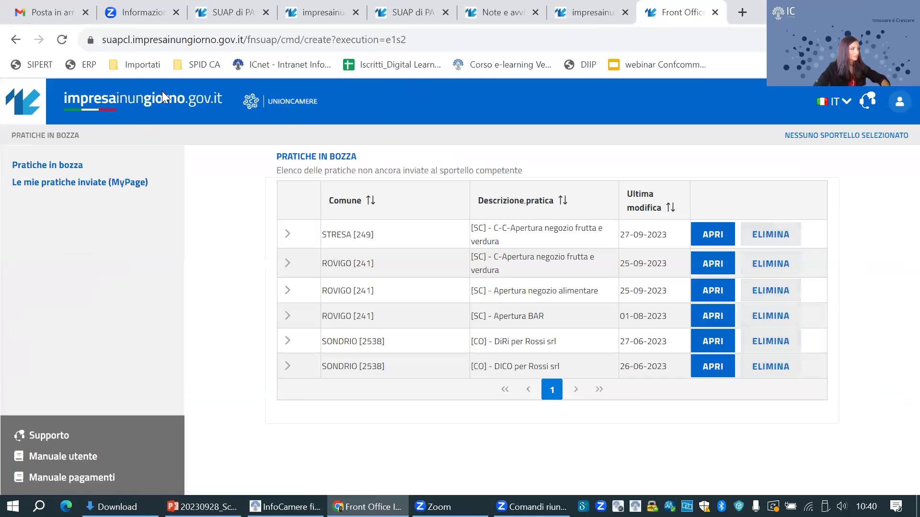
Step: Reopen the Stresa fruit-and-vegetable shop draft at its Dati Dichiarazioni page
left_click(709, 236)
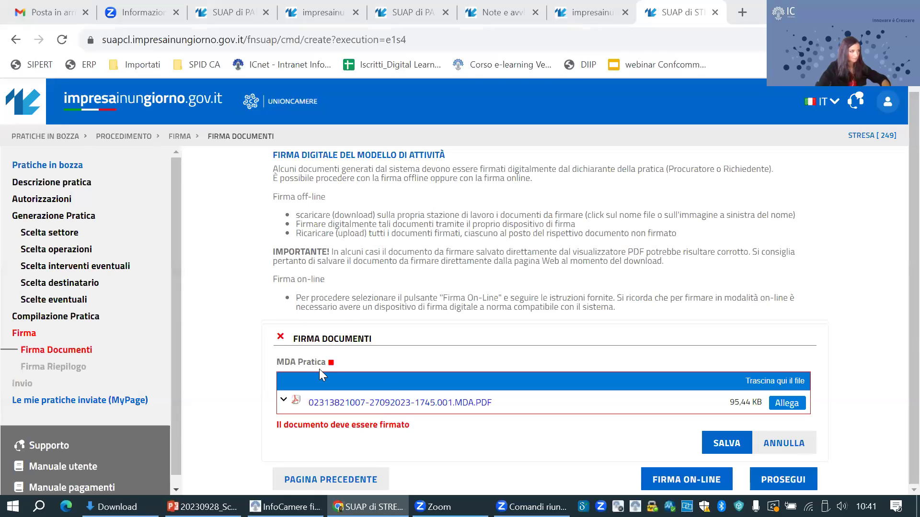
left_click(63, 317)
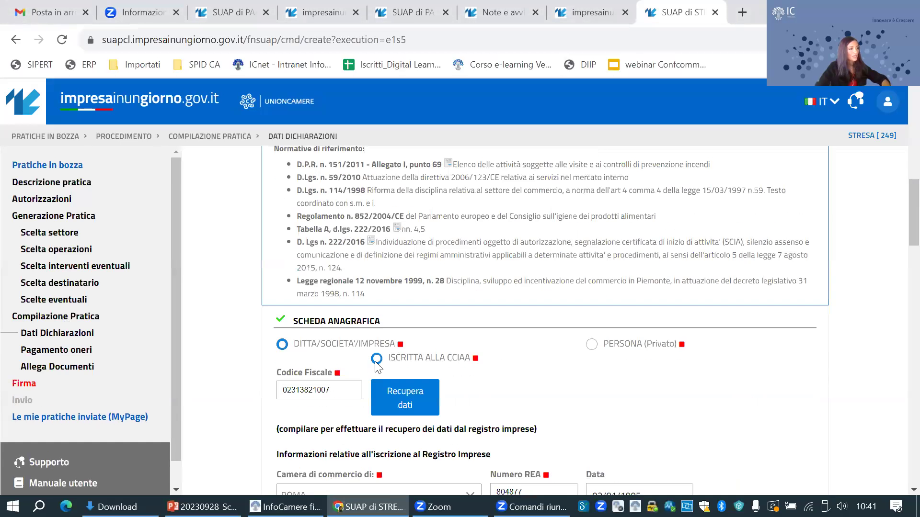
scroll(376, 364, "down", 20)
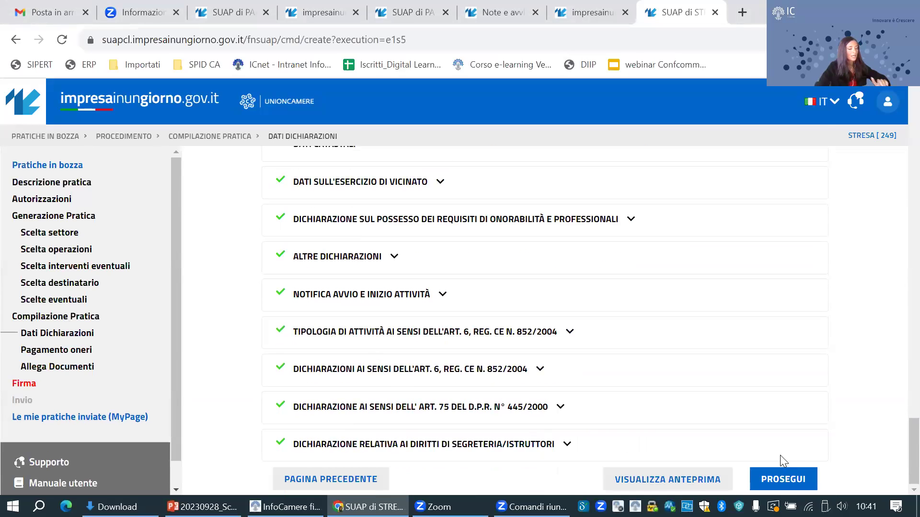
Step: Generate the 12-page PDF preview of the Stresa practice, scroll through it, and return
left_click(651, 484)
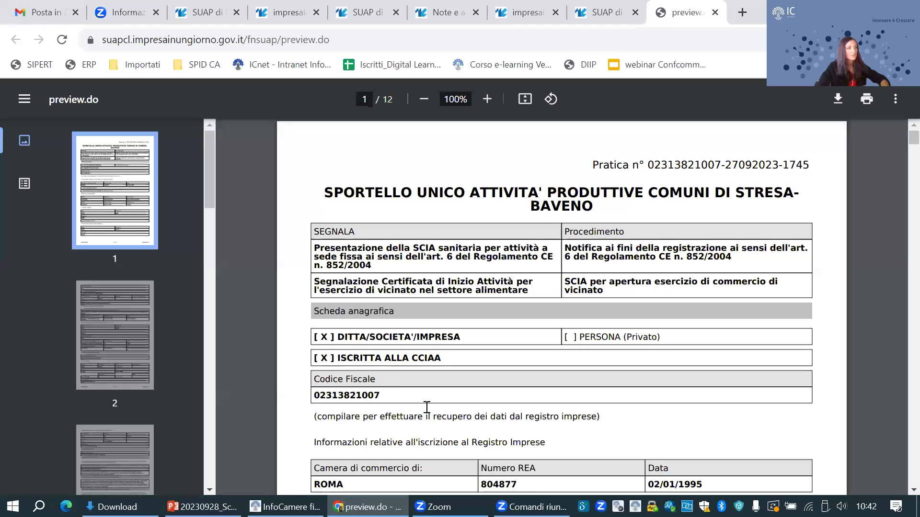
scroll(439, 416, "down", 2)
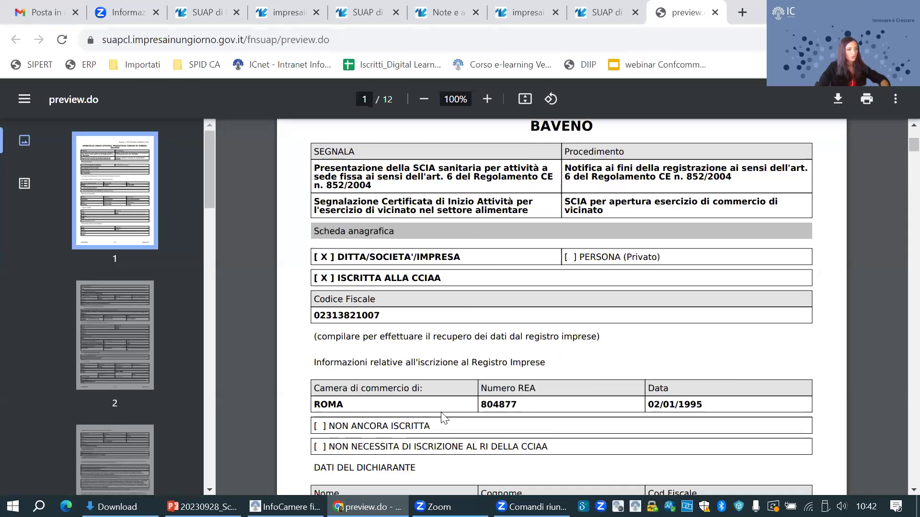
scroll(444, 418, "down", 12)
scroll(444, 417, "down", 15)
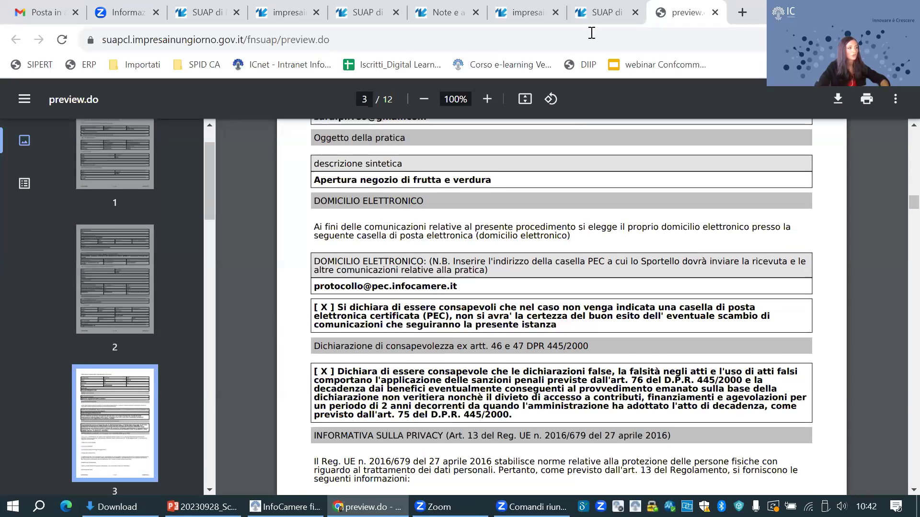
left_click(601, 13)
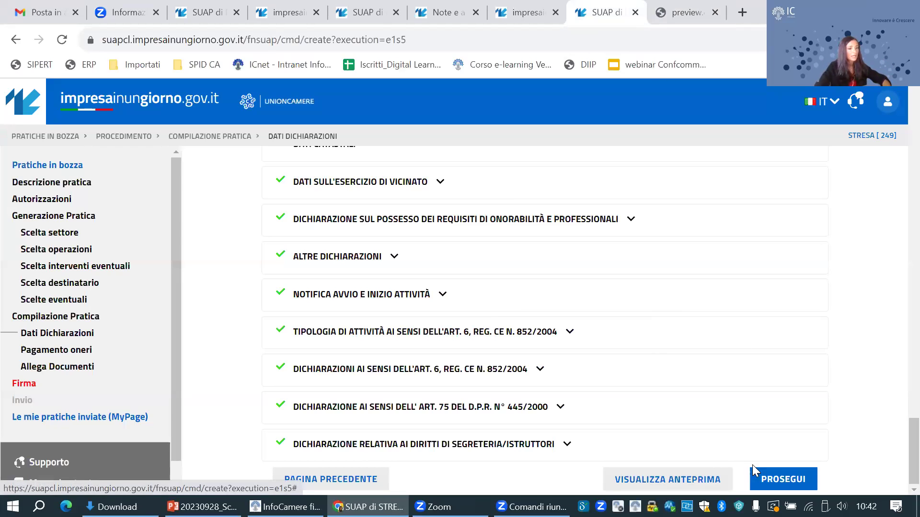
Step: Advance to Allega Documenti, review the attachments, and download the procura template
left_click(762, 476)
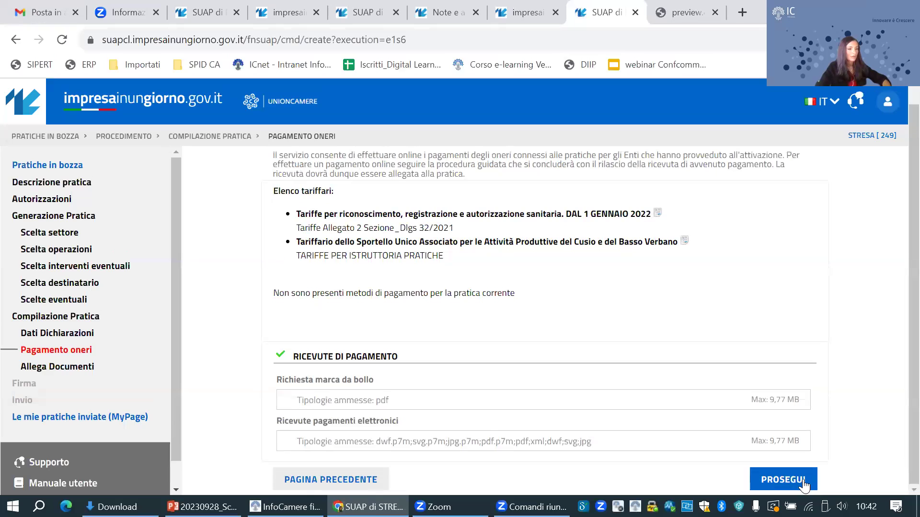
left_click(804, 484)
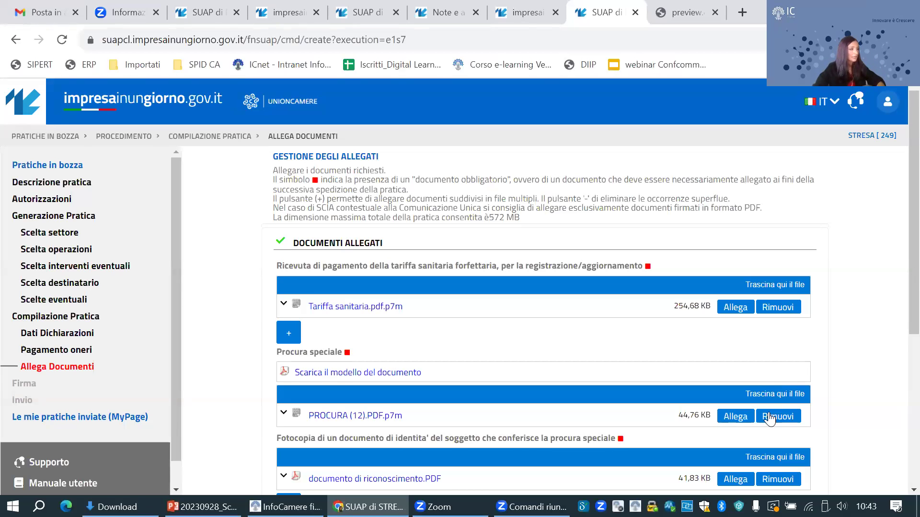
scroll(768, 418, "down", 1)
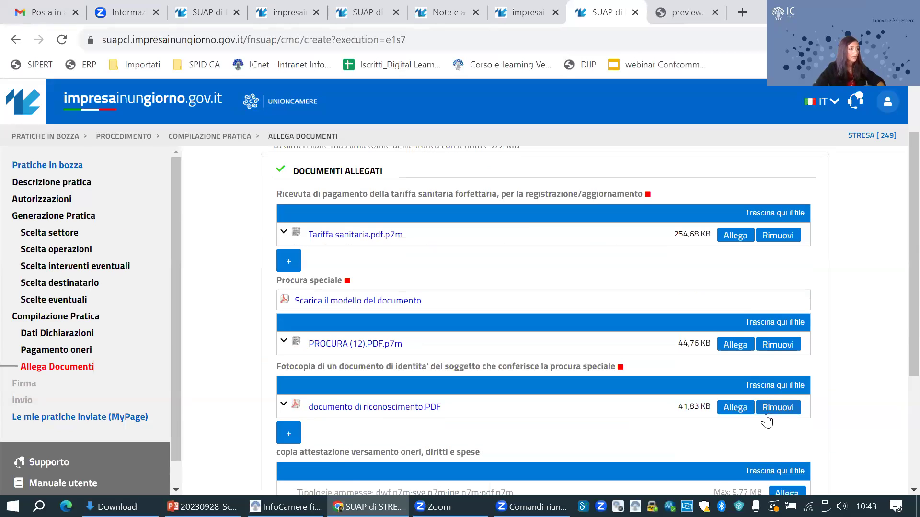
scroll(767, 420, "down", 1)
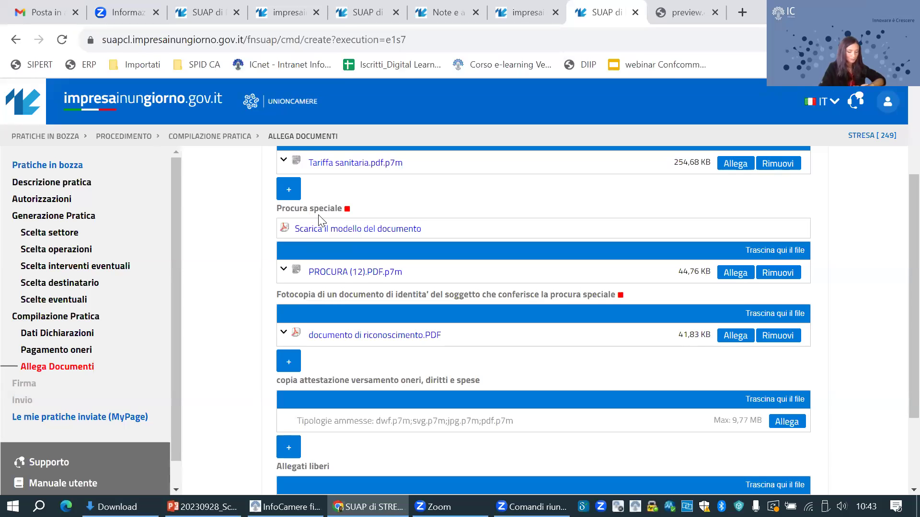
left_click(318, 229)
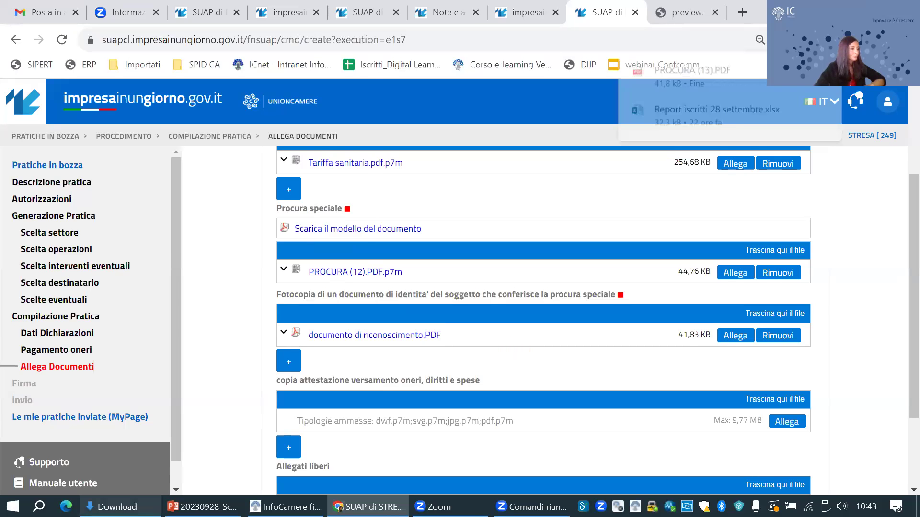
Step: Show the Download folder in File Explorer sorted by last-modified date
left_click(118, 507)
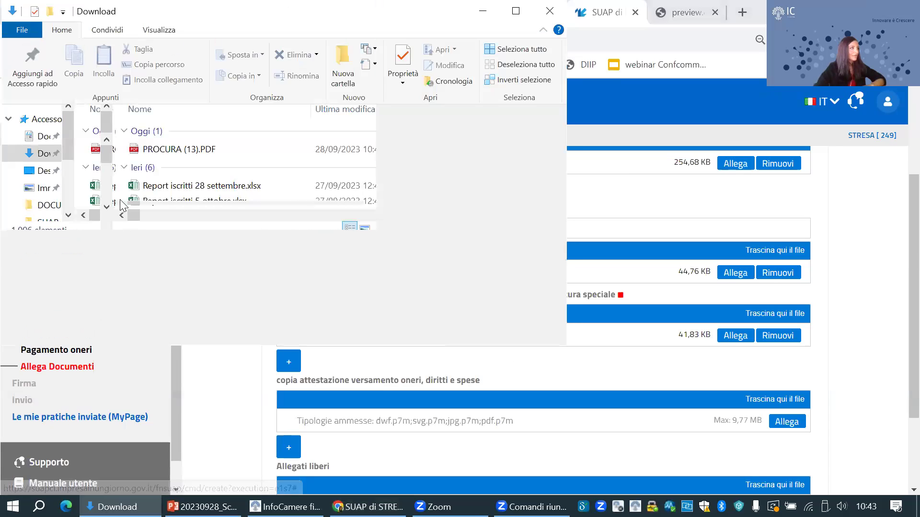
left_click(52, 190)
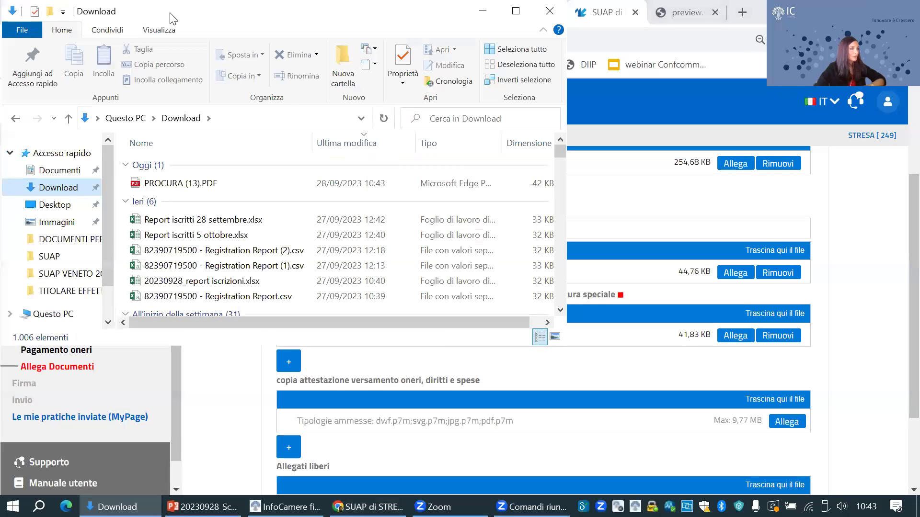
left_click_drag(172, 18, 187, 129)
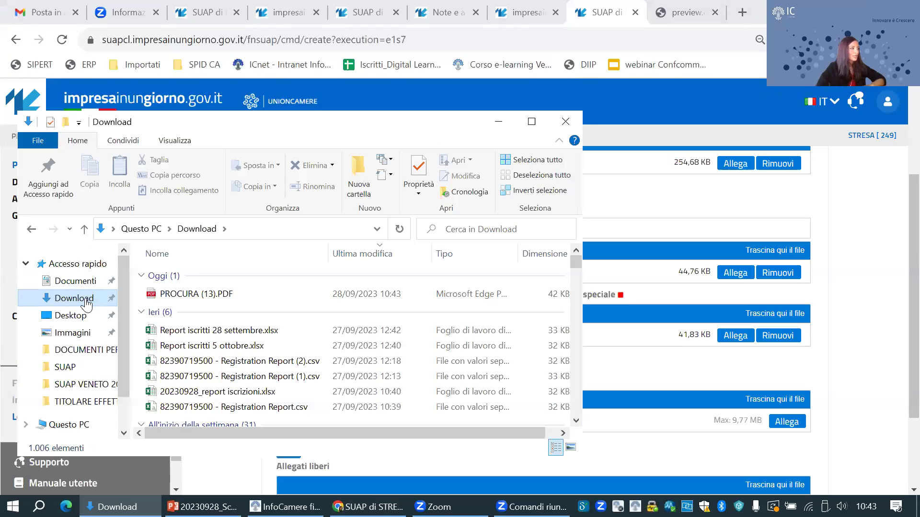
left_click(364, 250)
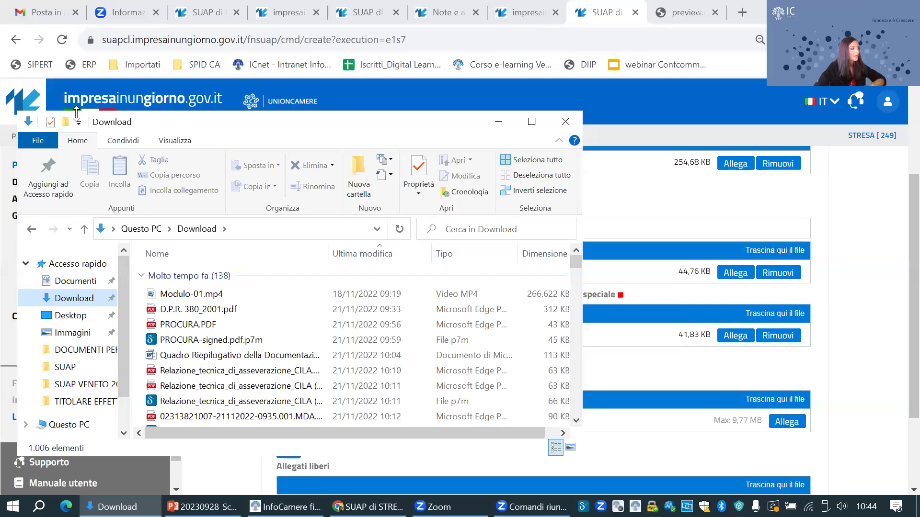
left_click_drag(77, 114, 448, 229)
Step: Download the procura template again and check it arrived as PROCURA (14).PDF
left_click(376, 230)
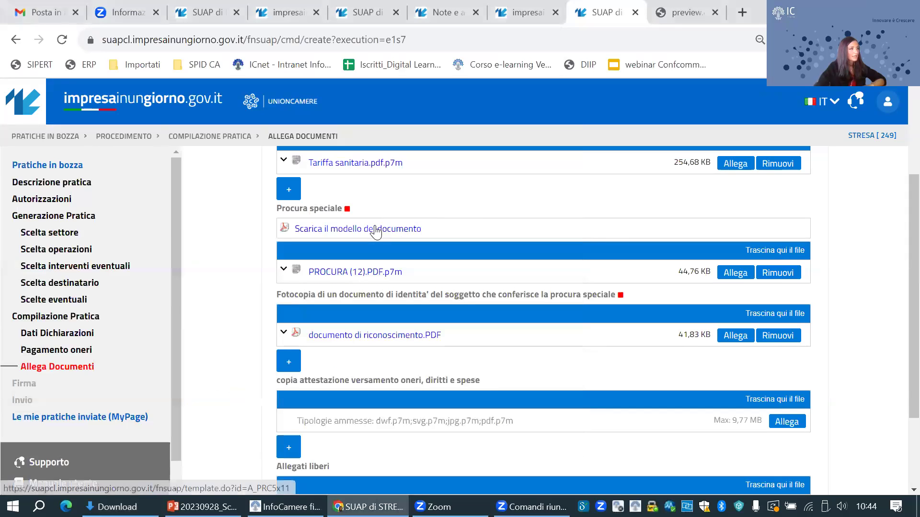
left_click(376, 231)
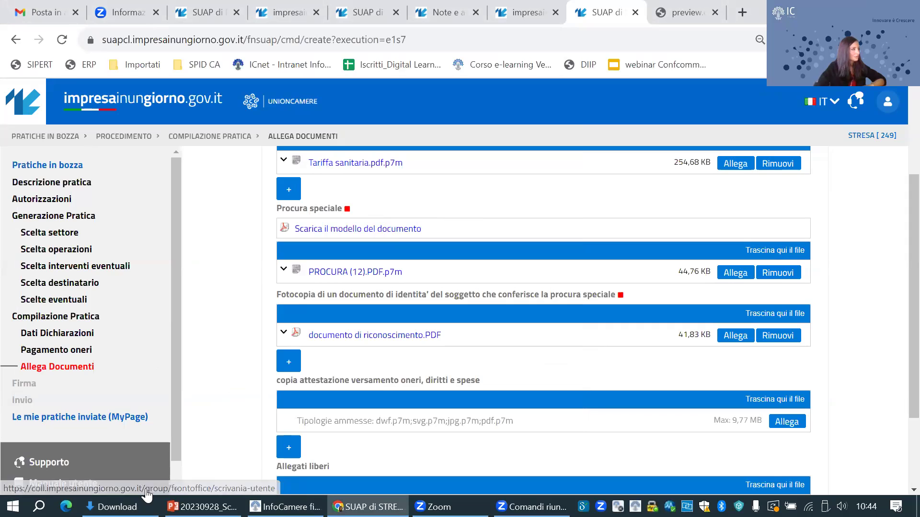
left_click(119, 506)
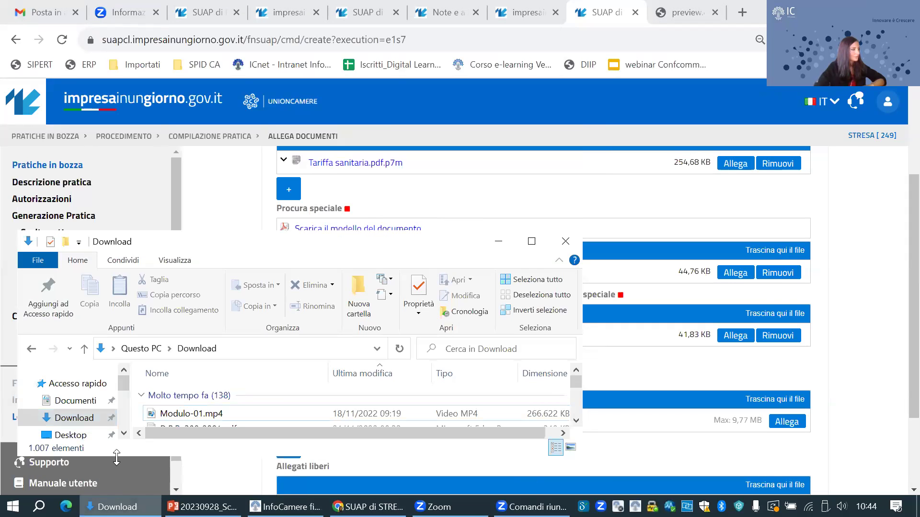
left_click(74, 419)
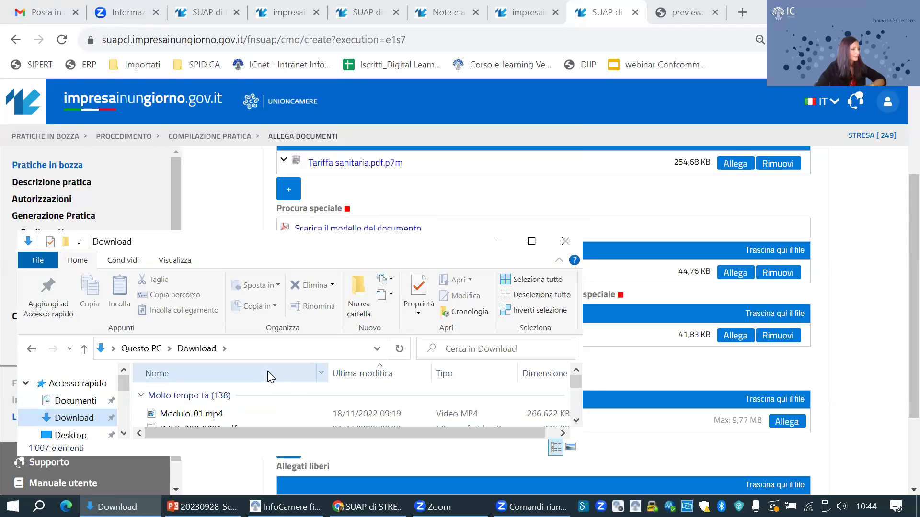
left_click_drag(269, 241, 249, 158)
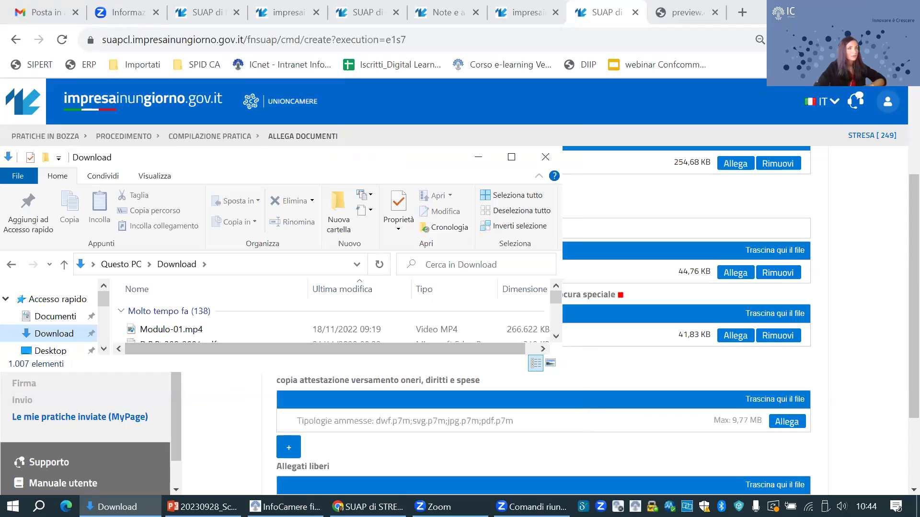
left_click(836, 40)
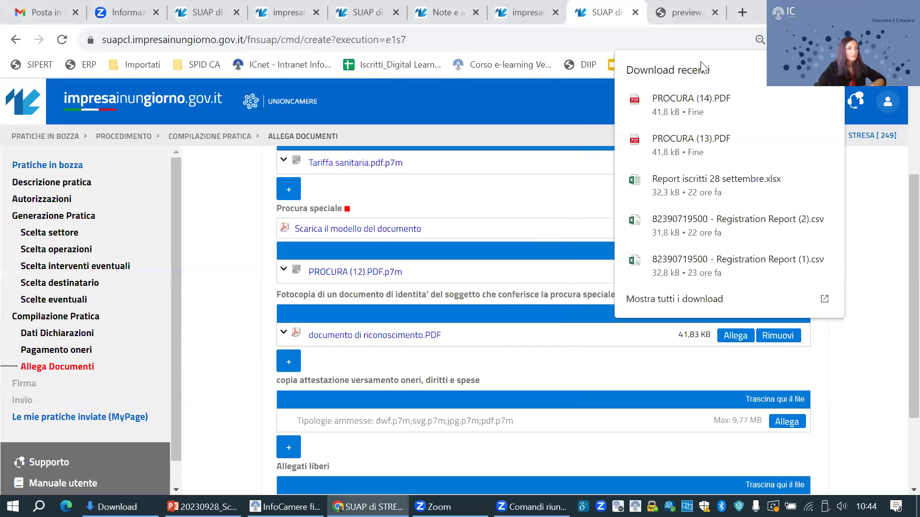
Step: Open PROCURA (14).PDF from recent downloads and highlight its practice number
left_click(466, 162)
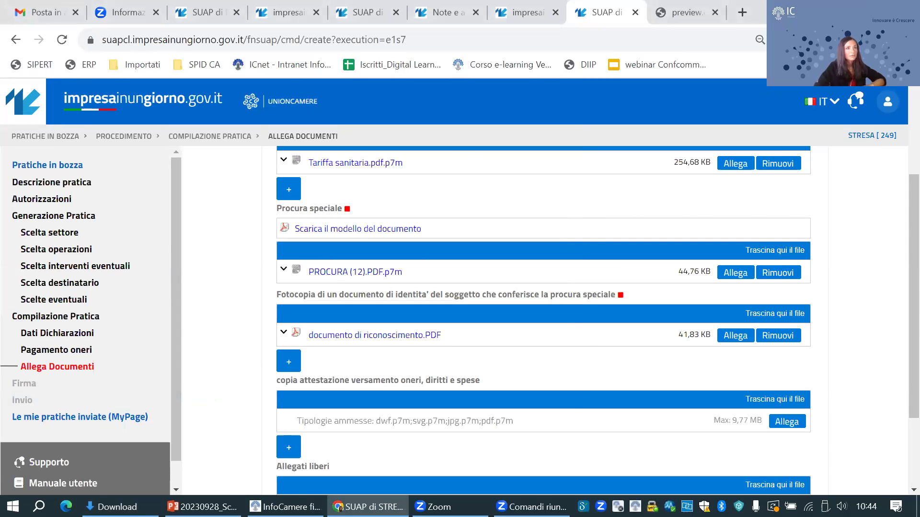
left_click(836, 40)
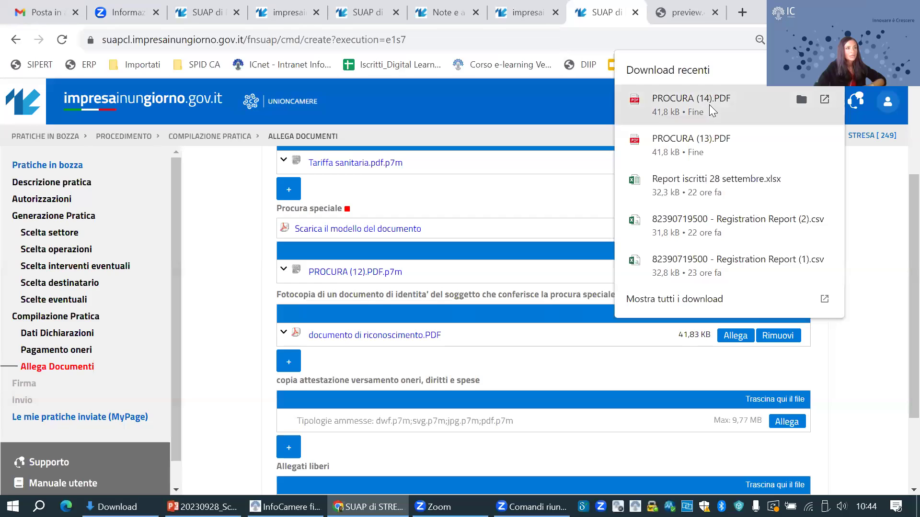
left_click(711, 106)
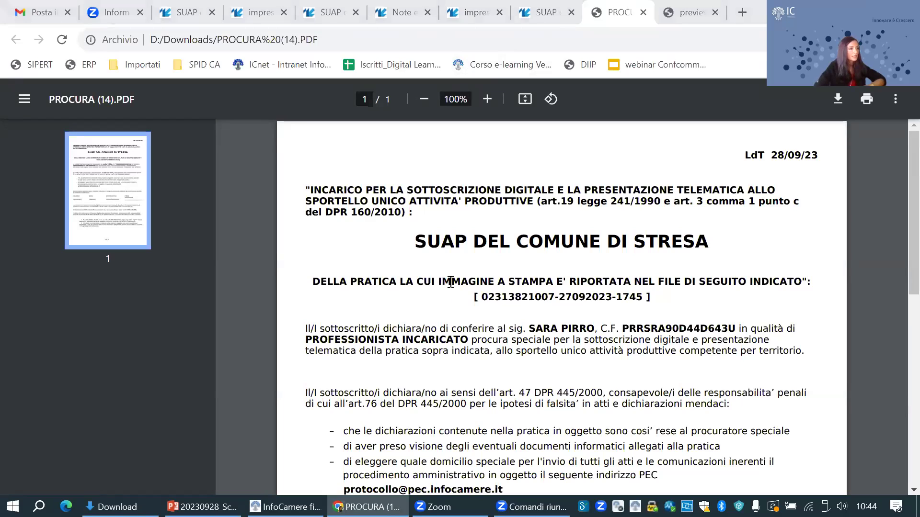
left_click_drag(481, 297, 668, 308)
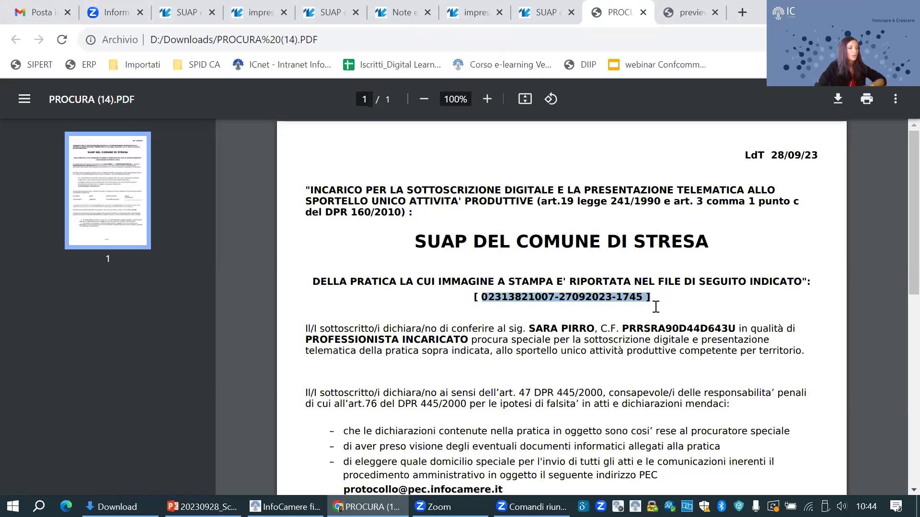
Step: Review the procura's appointed professional tax code and signature table, then return to Allega Documenti
left_click_drag(623, 329, 727, 328)
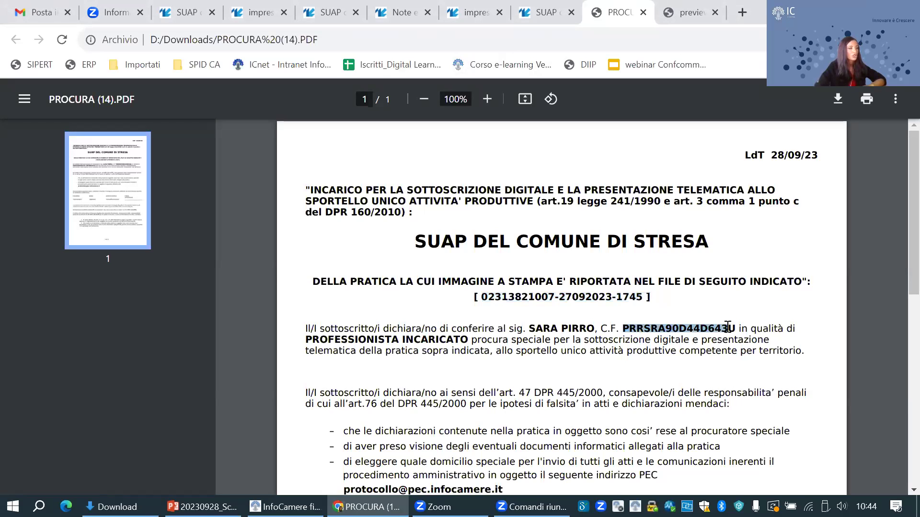
scroll(575, 278, "down", 3)
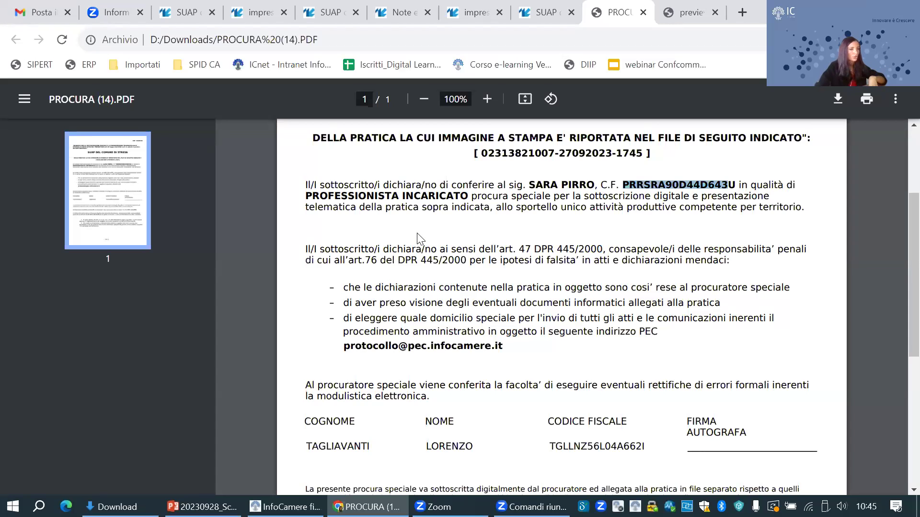
scroll(417, 238, "down", 3)
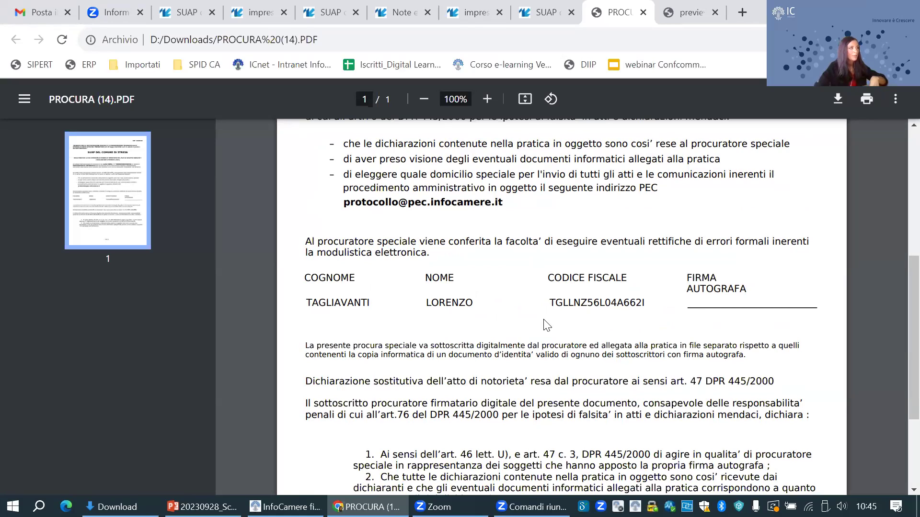
left_click(540, 12)
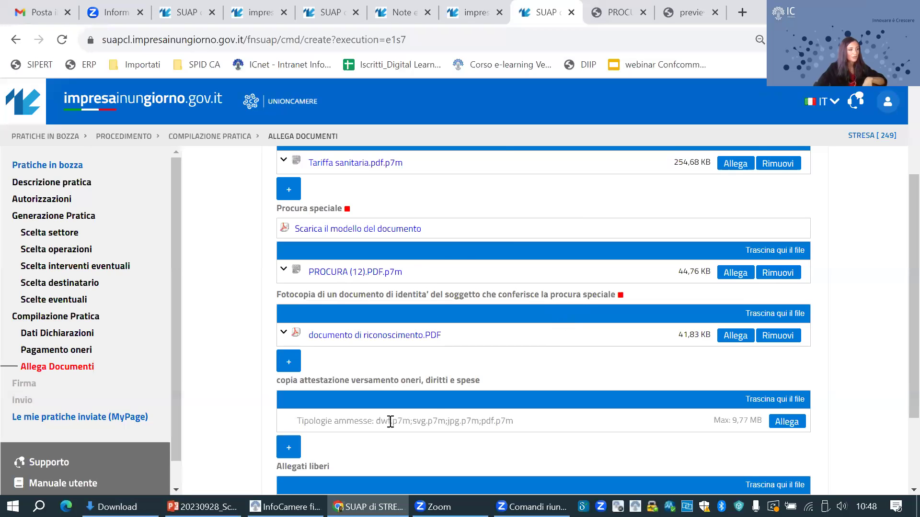
Step: Check the allowed receipt file types and identity-document section, then advance to Firma Documenti
left_click_drag(380, 420, 514, 422)
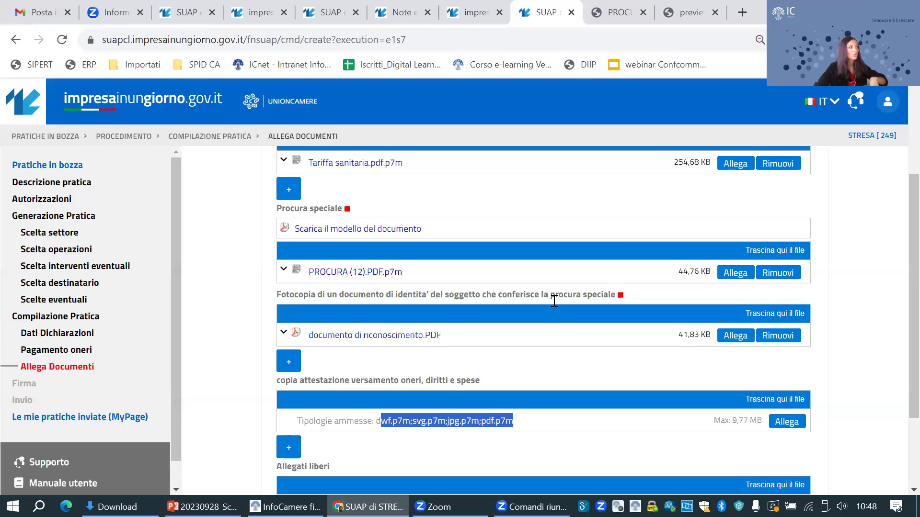
left_click_drag(298, 295, 389, 295)
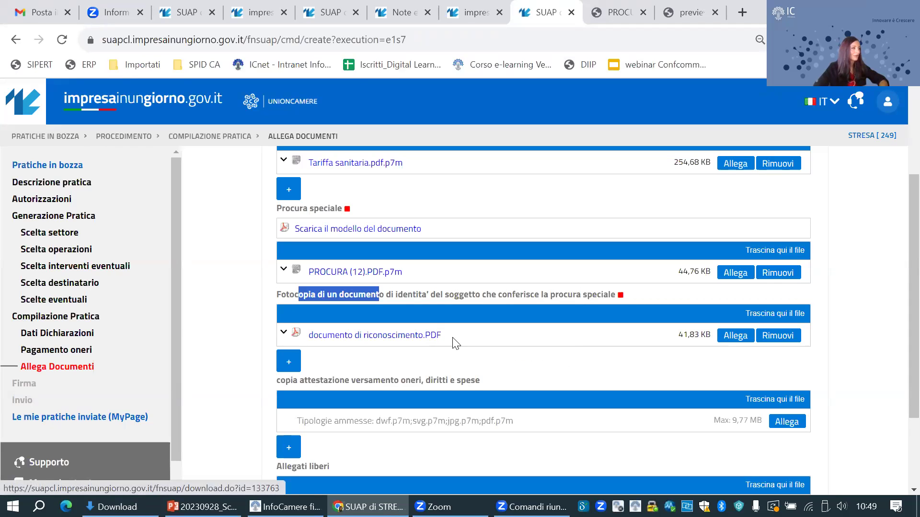
scroll(477, 349, "down", 3)
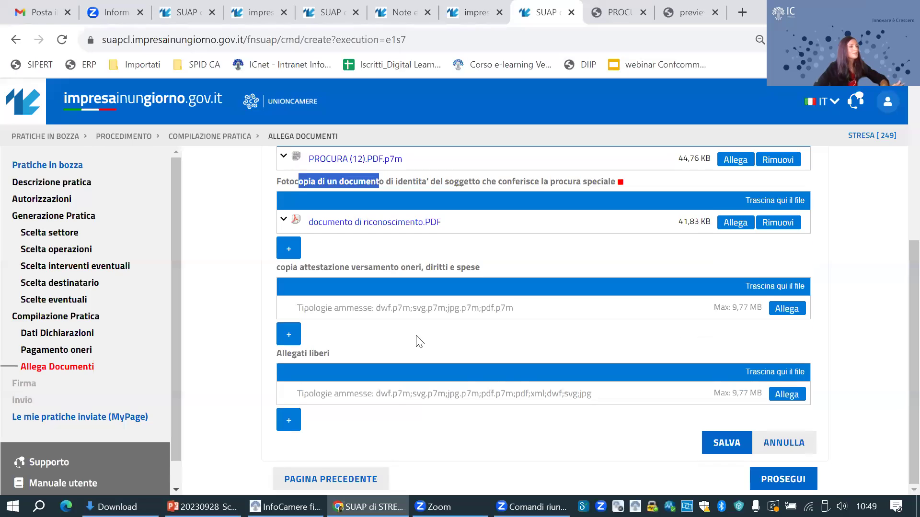
scroll(418, 340, "up", 2)
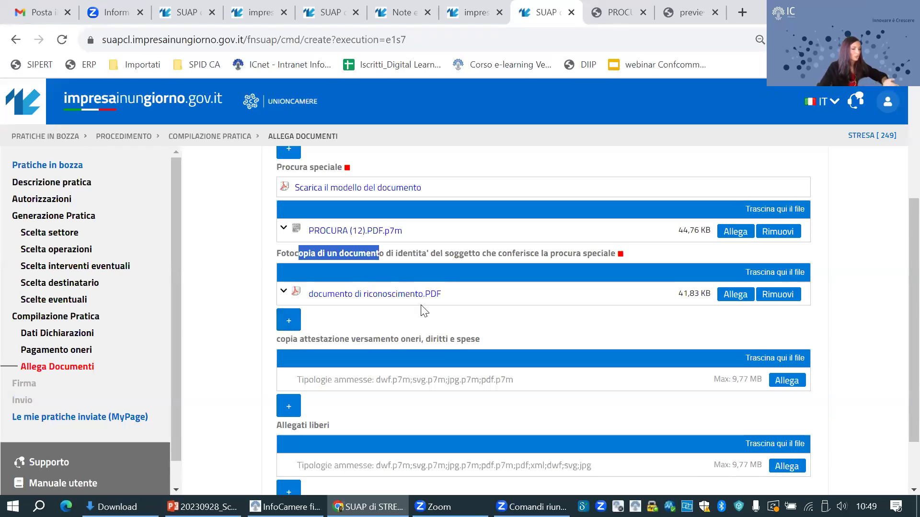
scroll(432, 314, "down", 2)
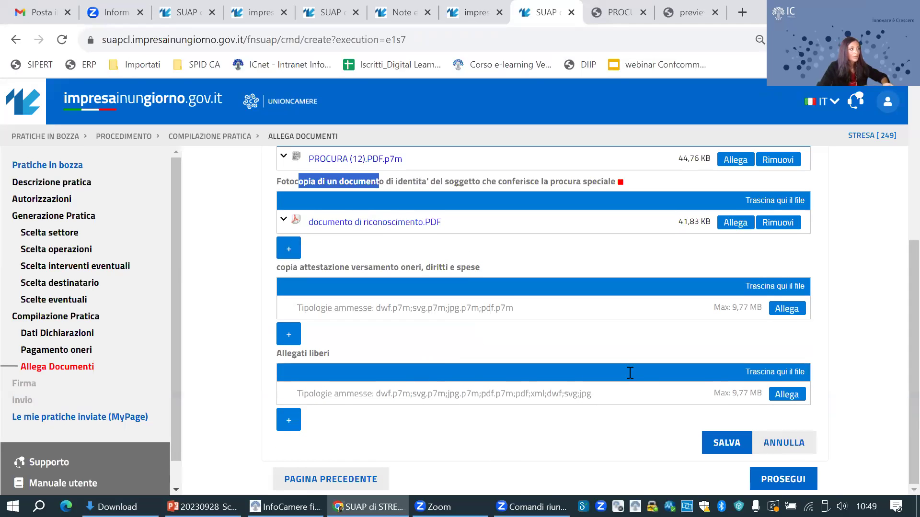
scroll(629, 372, "up", 5)
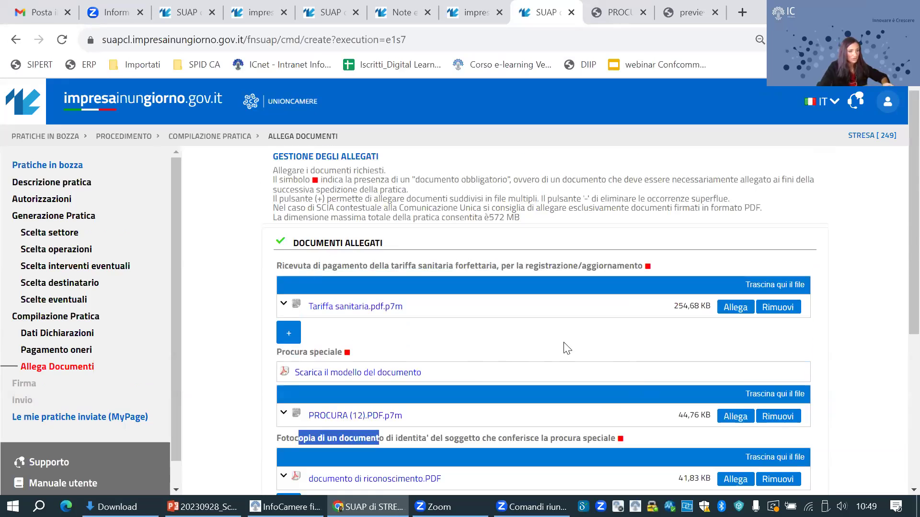
scroll(564, 349, "down", 5)
left_click(783, 480)
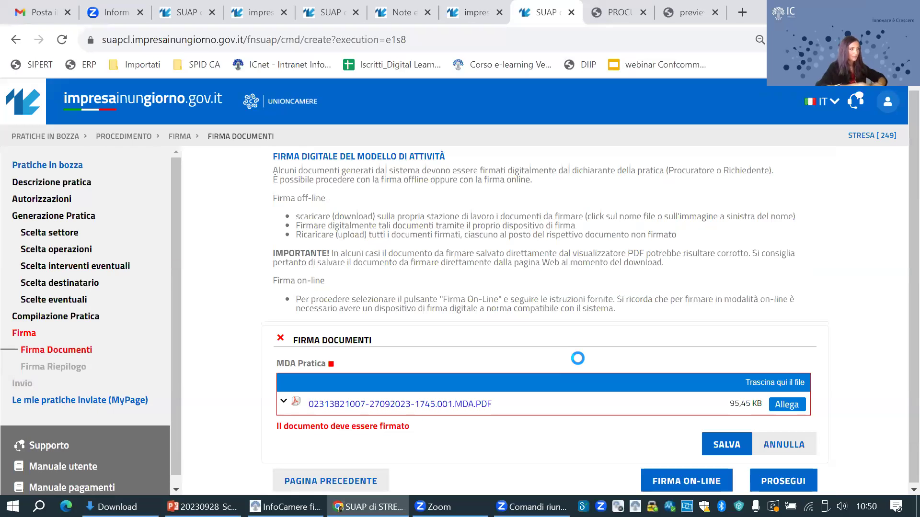
Step: Download the practice's MDA PDF and carry it over to the firma4ng signing app
left_click(398, 405)
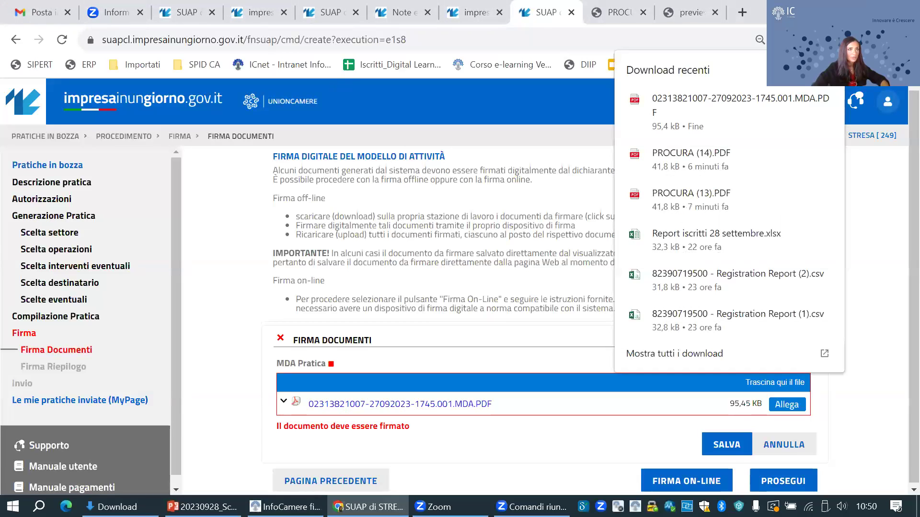
left_click_drag(761, 112, 327, 255)
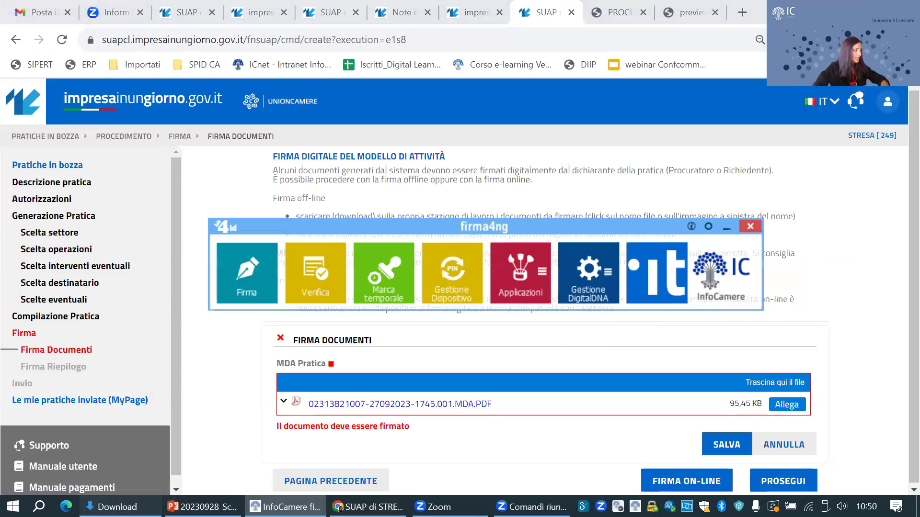
Step: List the Download folder newest first and drop the MDA PDF onto firma4ng's Firma tile
left_click(881, 99)
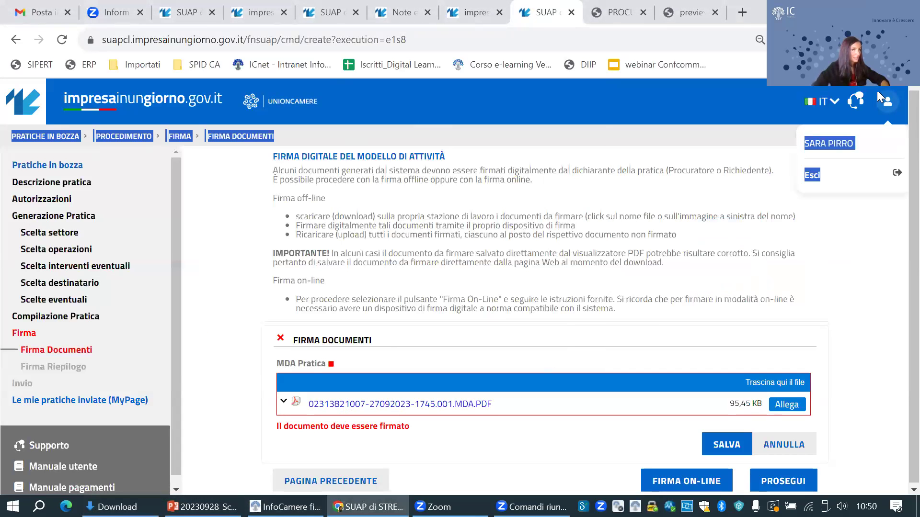
left_click(118, 507)
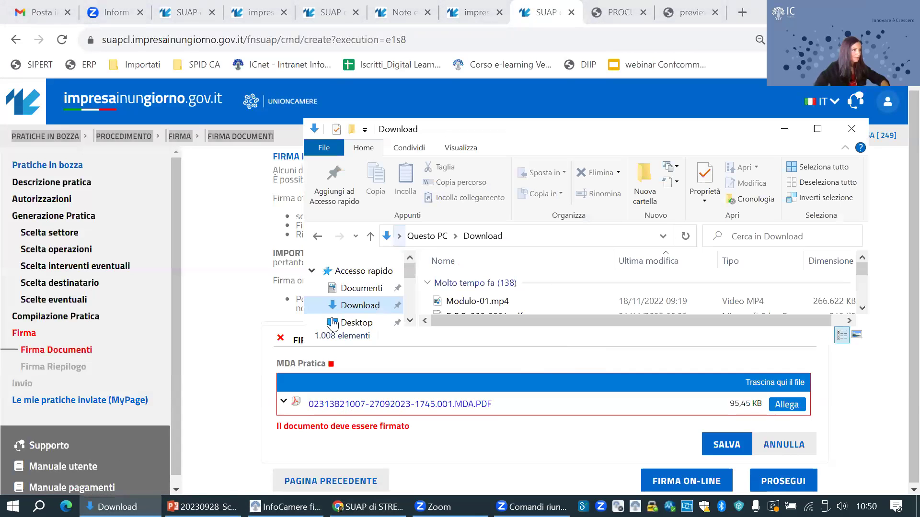
left_click(636, 259)
left_click_drag(536, 301, 260, 299)
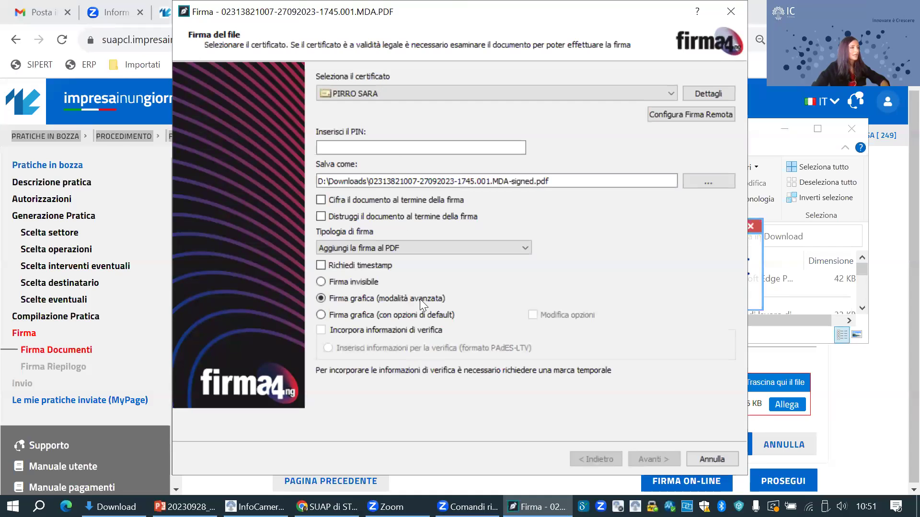
Step: Enter the signing PIN and choose the P7M CAdES-Bes envelope for the MDA PDF
left_click(396, 142)
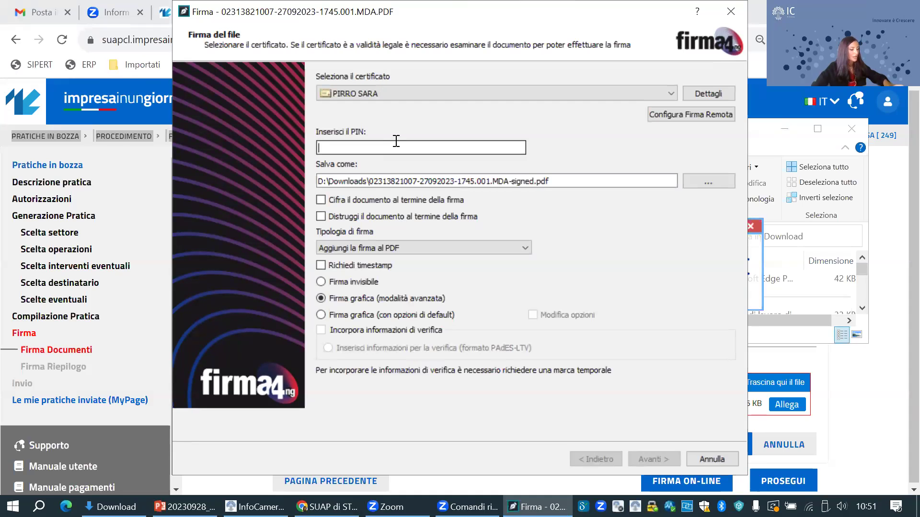
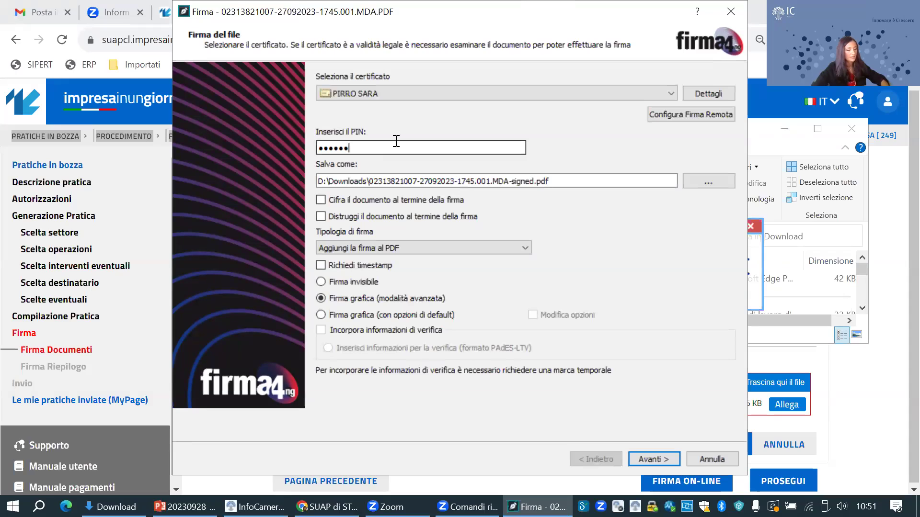
left_click(375, 249)
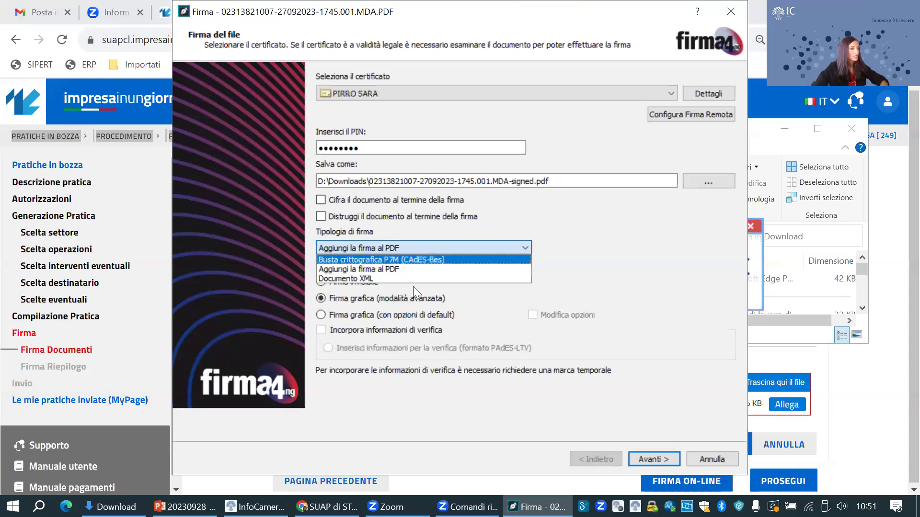
left_click(376, 260)
left_click(647, 458)
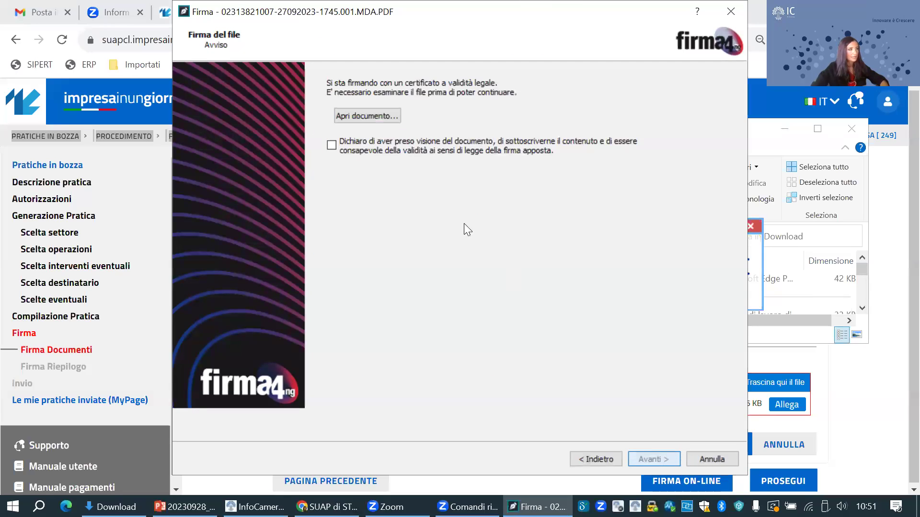
Step: Confirm the document-review declaration, sign the MDA PDF, and close the signing summary
left_click(329, 145)
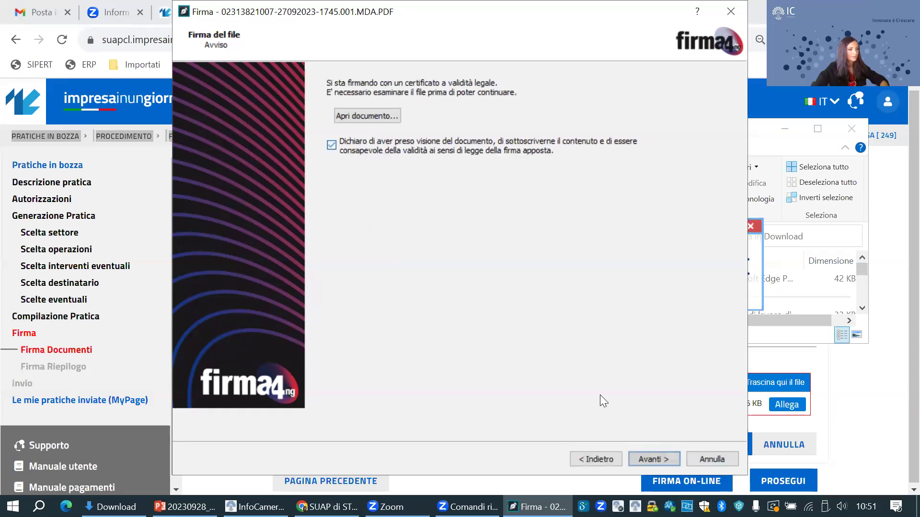
left_click(656, 457)
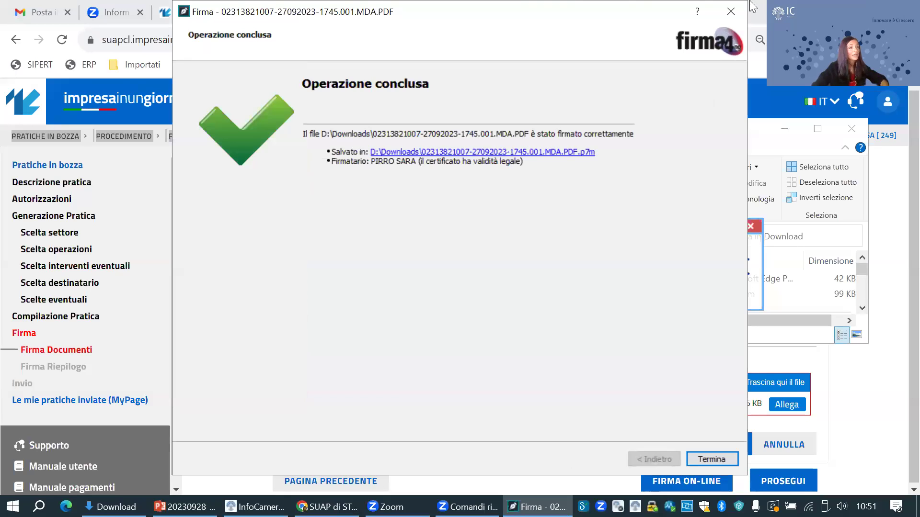
left_click(711, 460)
left_click(788, 139)
left_click(784, 128)
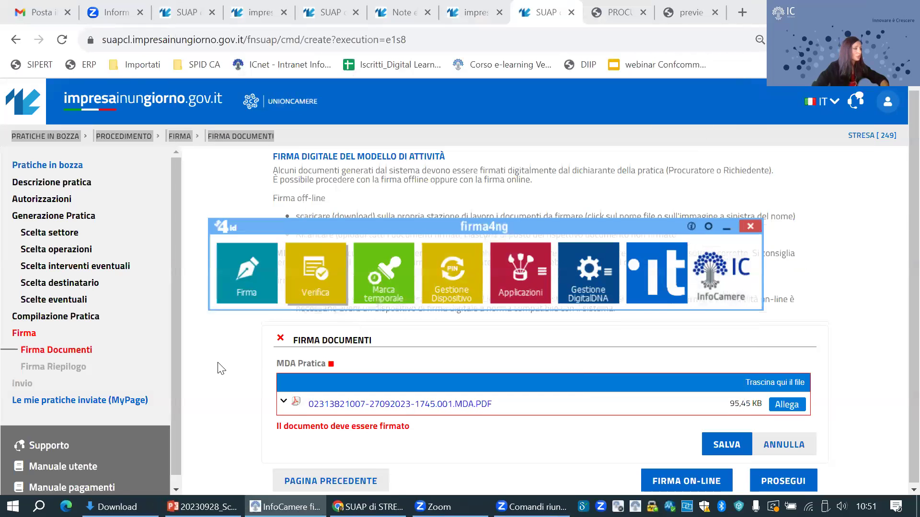
Step: Attach the signed MDA .p7m from Downloads, save it, and continue to Firma Riepilogo
left_click(220, 369)
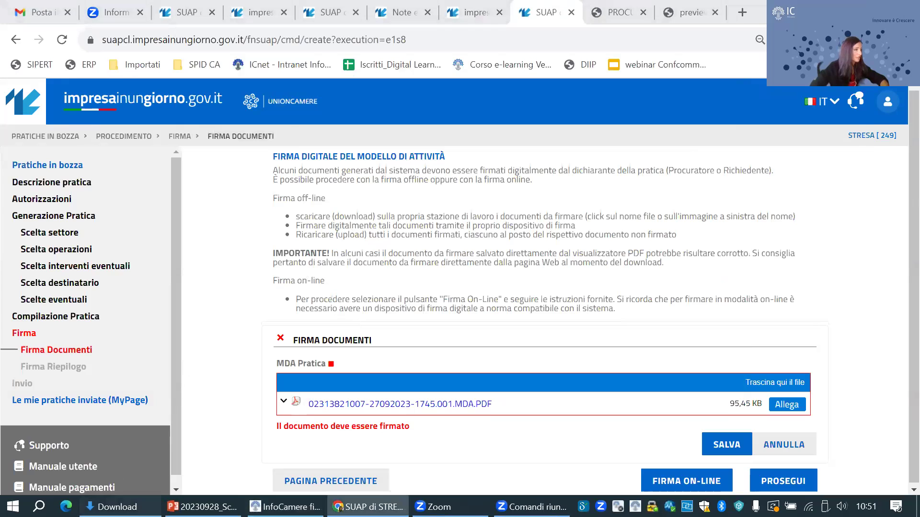
left_click(118, 507)
left_click(467, 295)
left_click_drag(467, 295, 325, 380)
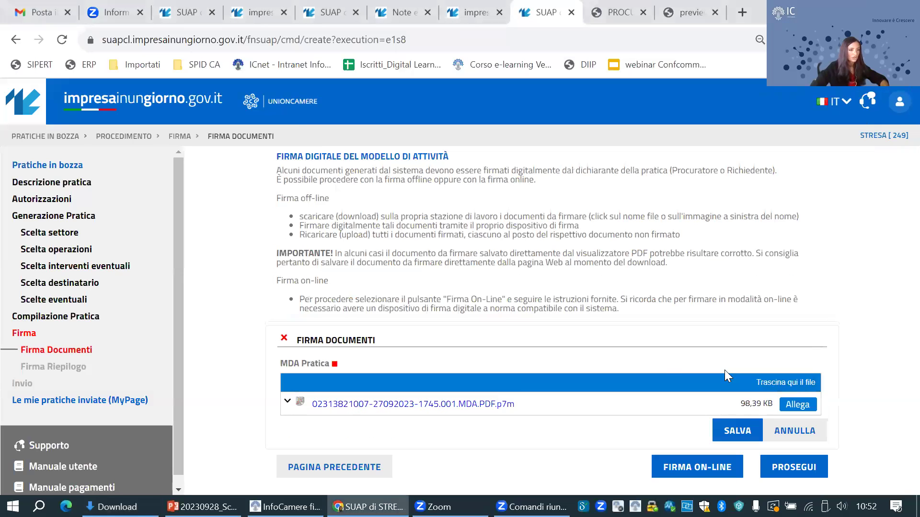
left_click(731, 429)
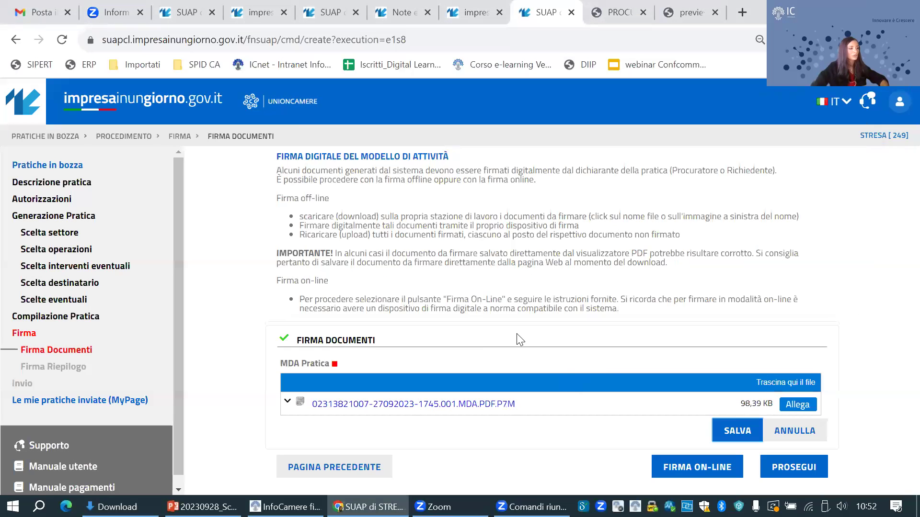
left_click(807, 465)
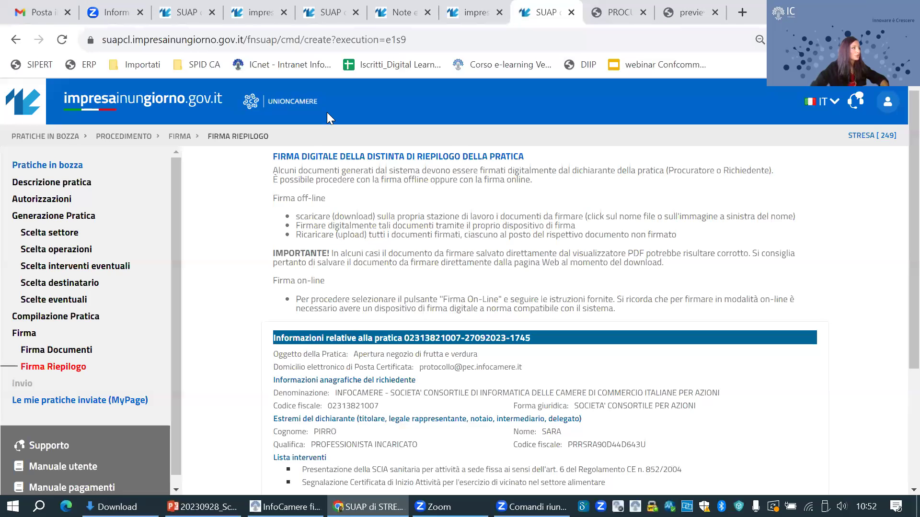
Step: Download the SUAP.PDF summary under Firma distinta di riepilogo and bring up the Download folder
scroll(364, 266, "down", 4)
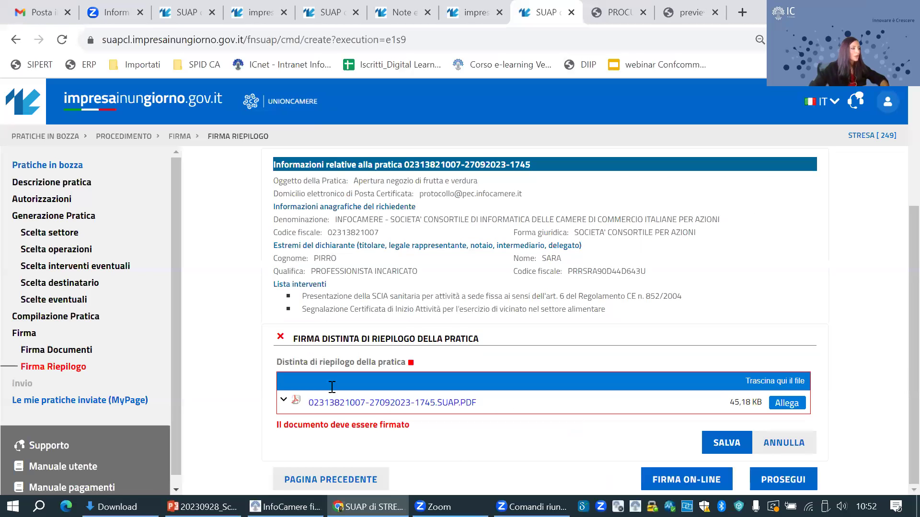
left_click(358, 403)
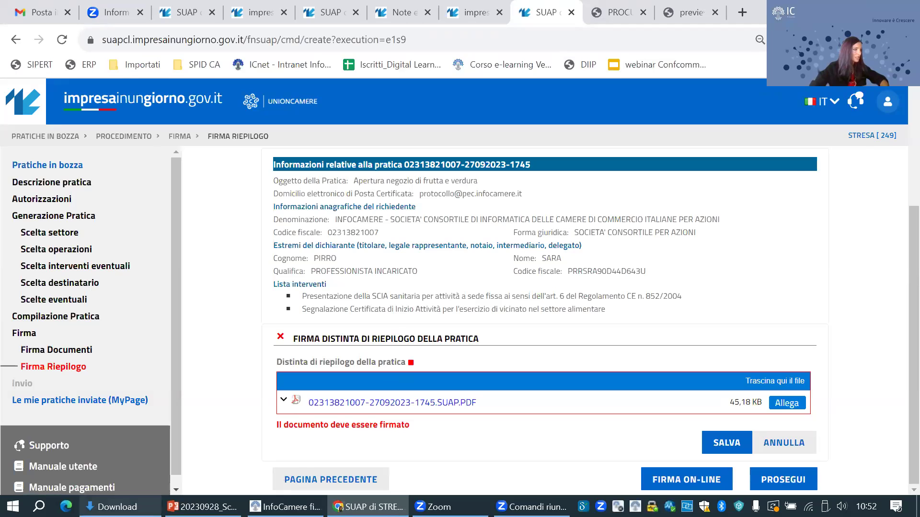
left_click(118, 507)
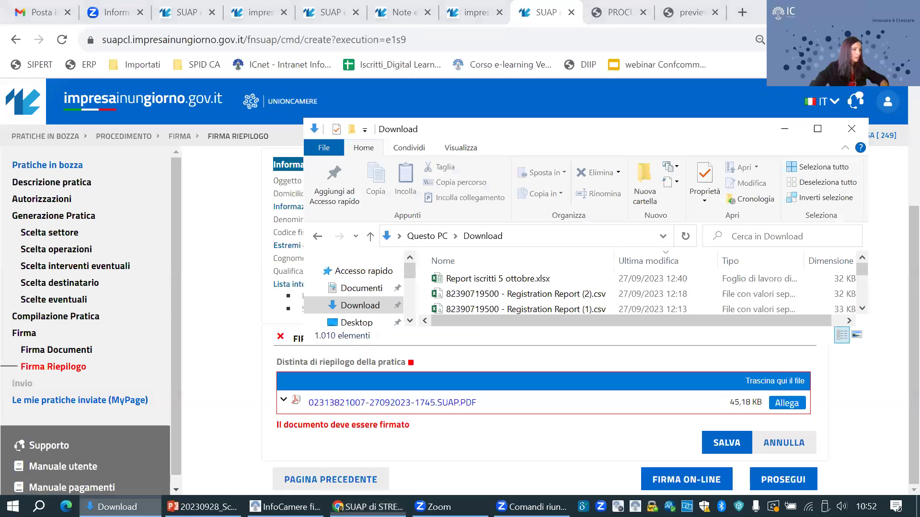
Step: Drop the newest summary SUAP.PDF onto firma4ng and enter the signing PIN
left_click(360, 305)
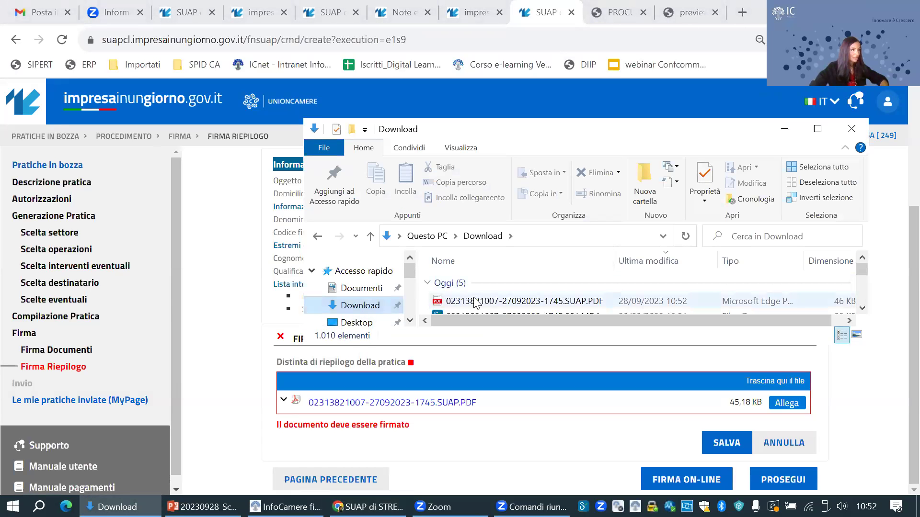
left_click_drag(475, 302, 260, 293)
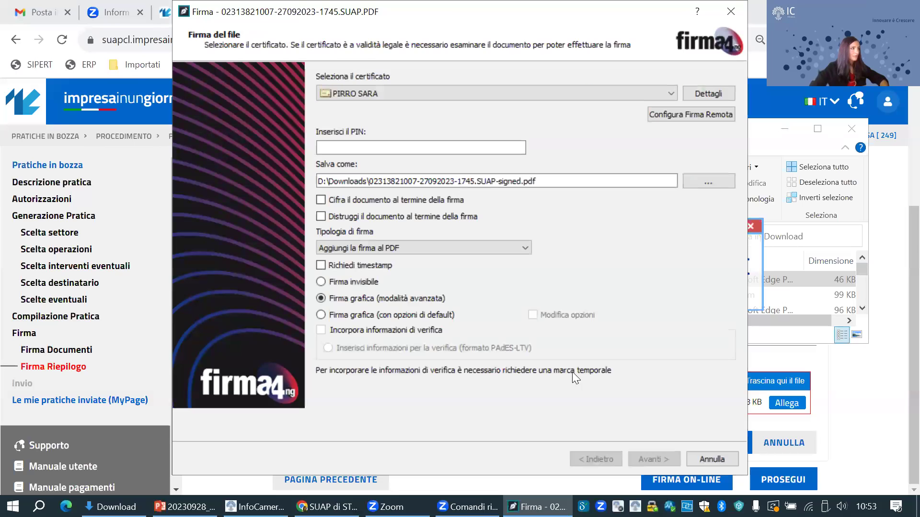
left_click(371, 147)
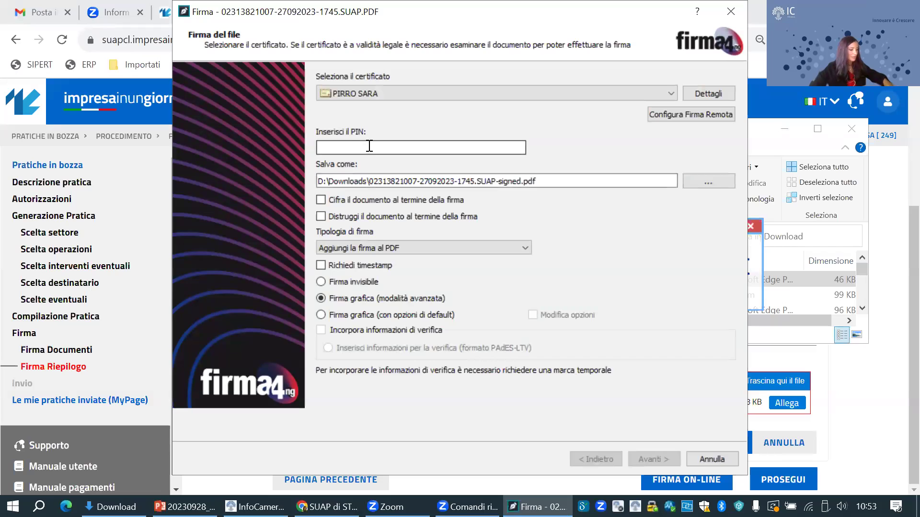
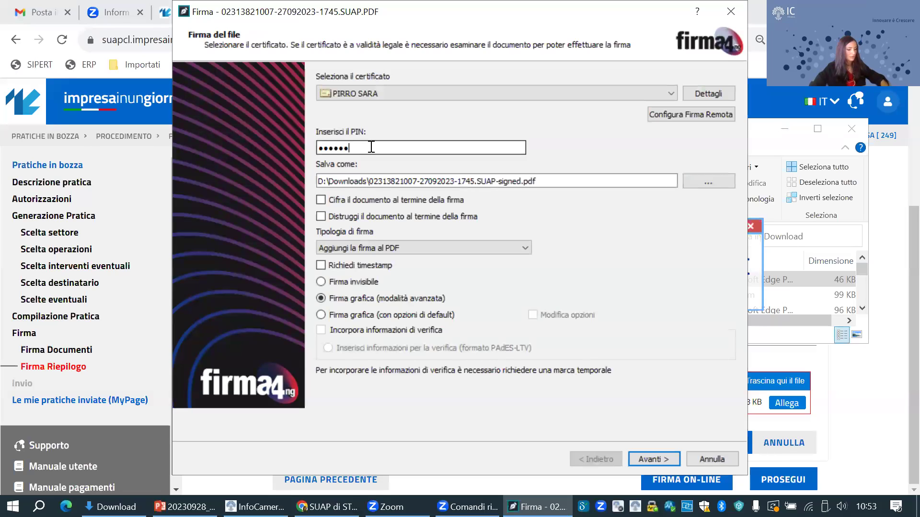
Step: Choose the P7M CAdES-Bes envelope, tick the review declaration, and sign the summary
left_click(423, 247)
left_click(364, 260)
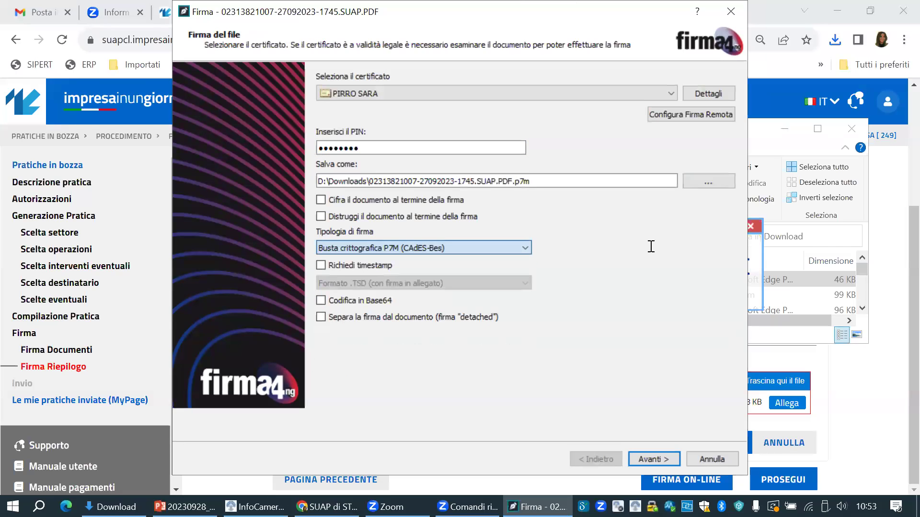
left_click(667, 456)
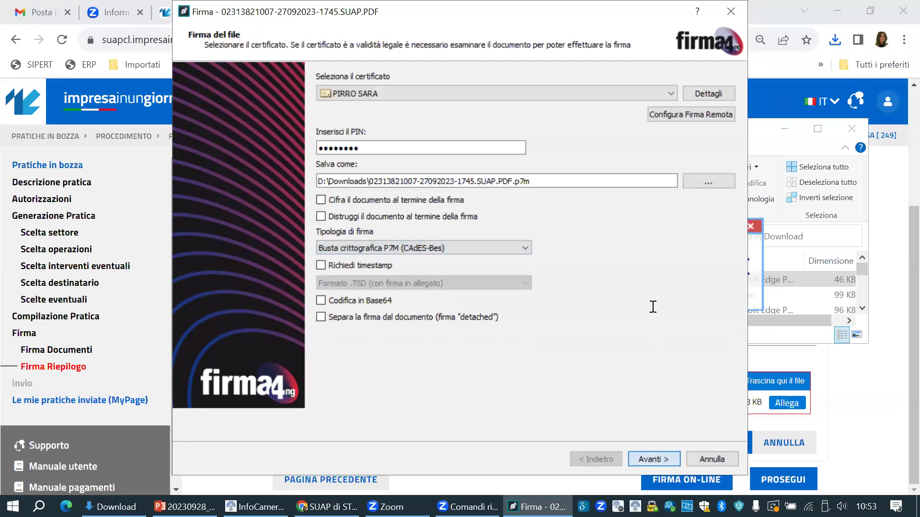
left_click(331, 145)
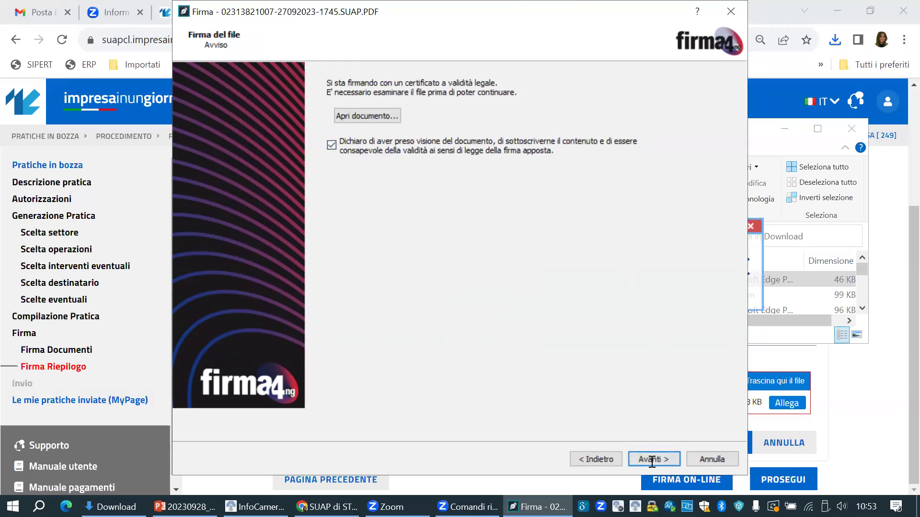
left_click(644, 457)
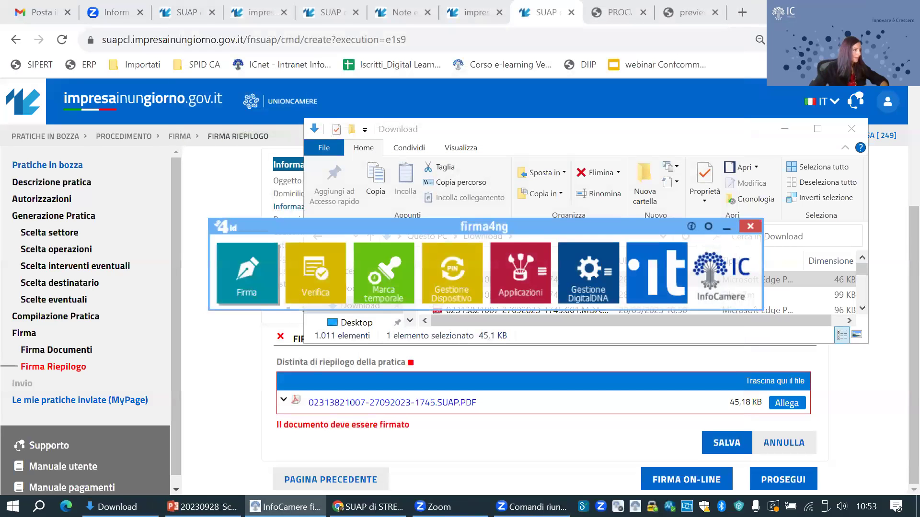
Step: Attach the signed SUAP.PDF.p7m summary, save it, and continue to Invio Pratica
left_click(378, 312)
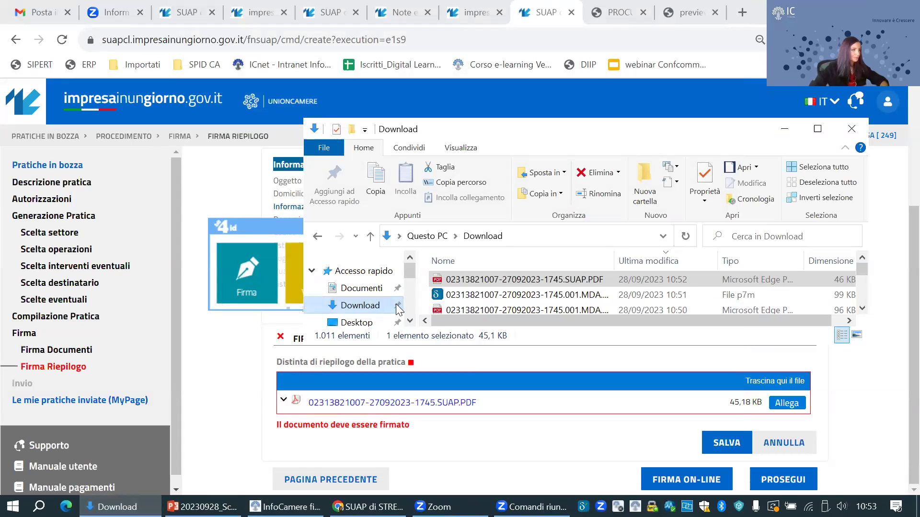
left_click(377, 306)
left_click_drag(479, 301, 479, 389)
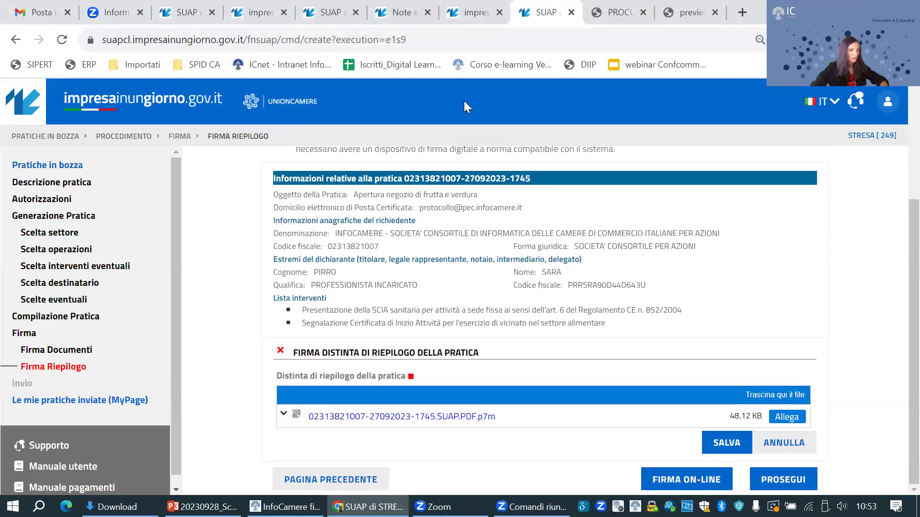
left_click(727, 443)
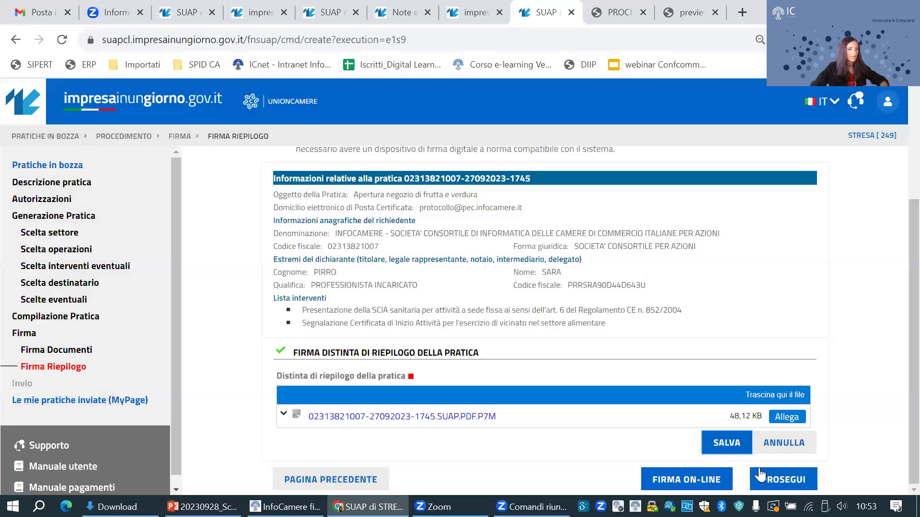
left_click(796, 480)
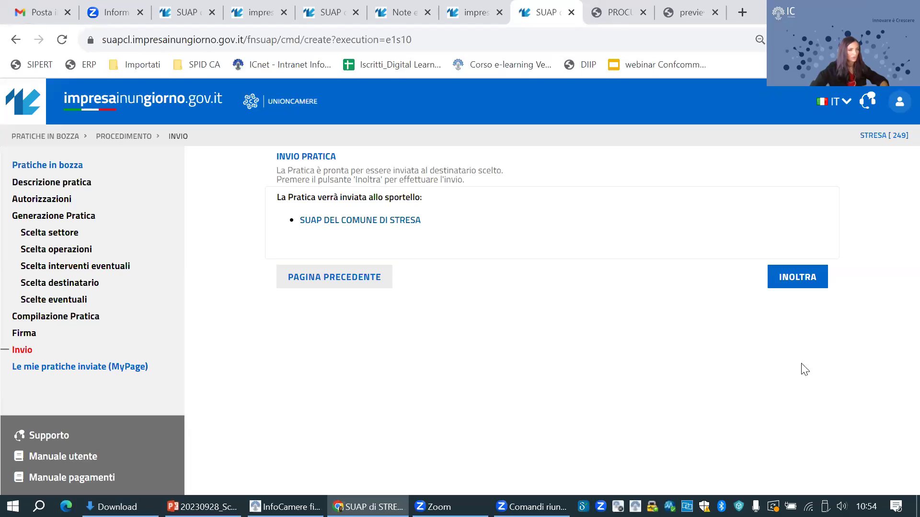
Step: Forward the practice to SUAP del Comune di Stresa with INOLTRA
left_click(803, 281)
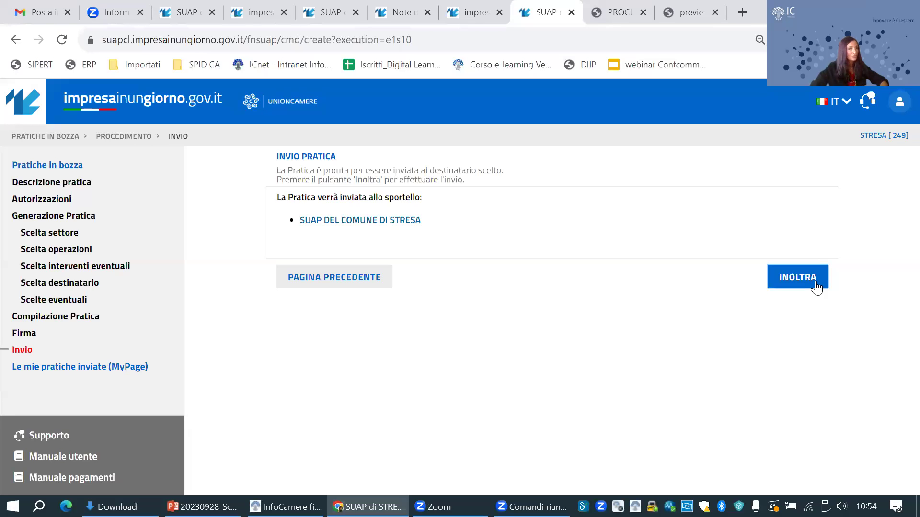
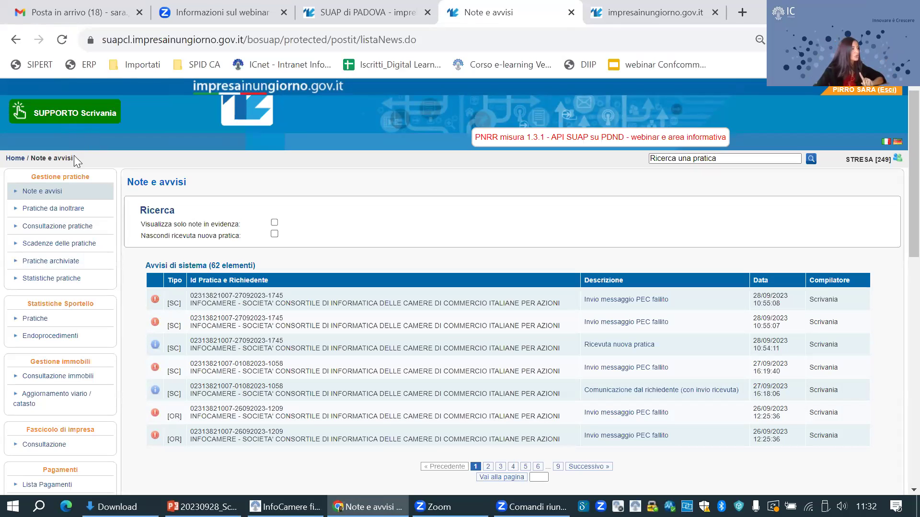
Step: Launch the SUPPORTO Scrivania help portal in a new tab, showing its FAQ categories
scroll(59, 166, "down", 8)
scroll(58, 166, "down", 4)
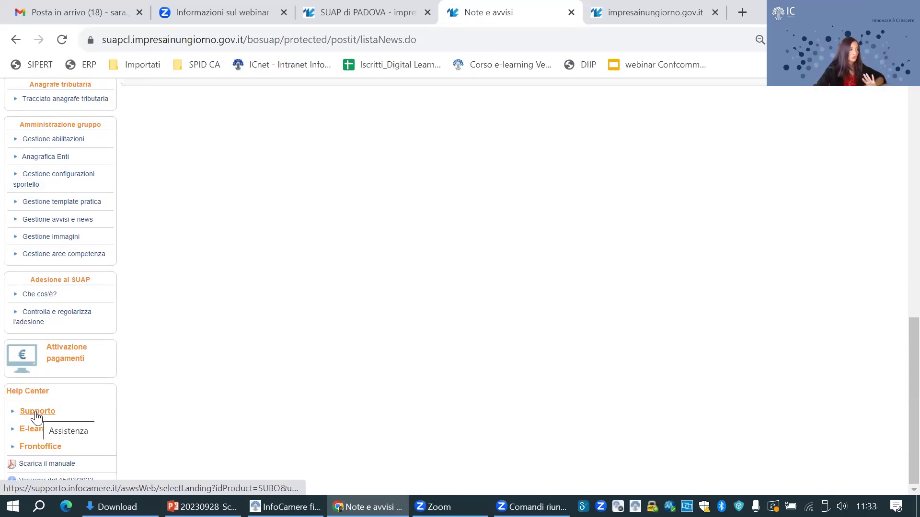
scroll(35, 415, "up", 10)
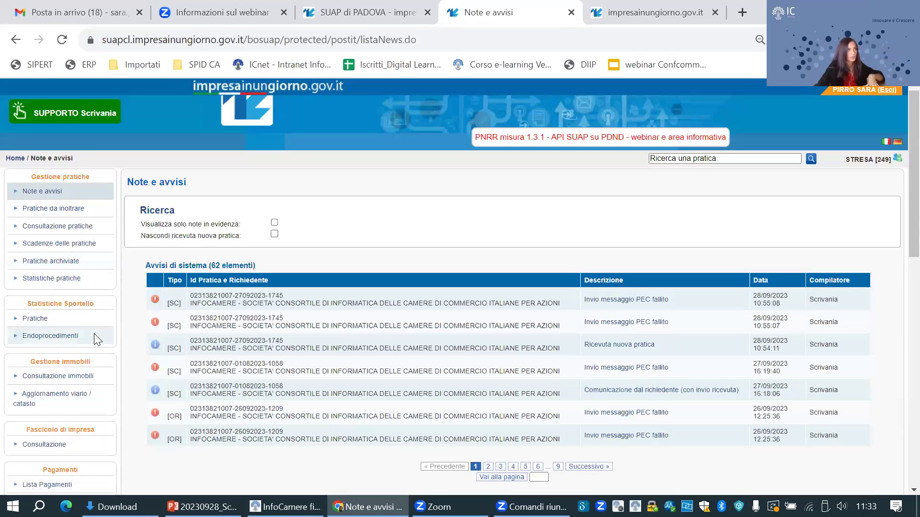
left_click(82, 117)
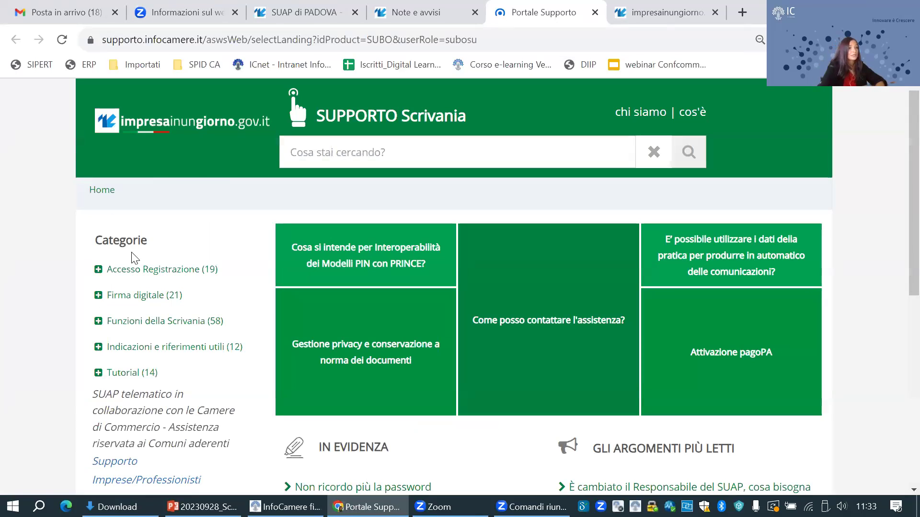
Step: Scroll the support home page and go to its Contatti page via CONTATTACI
scroll(124, 205, "down", 1)
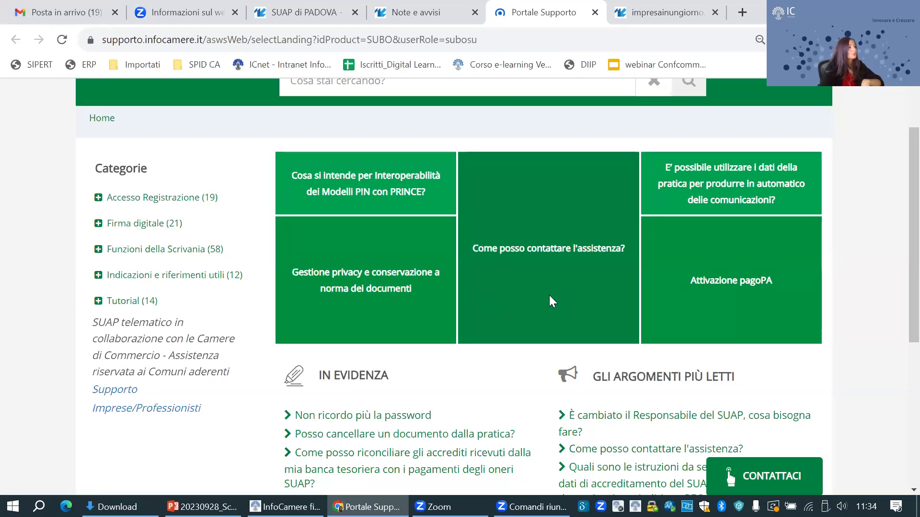
scroll(580, 308, "down", 5)
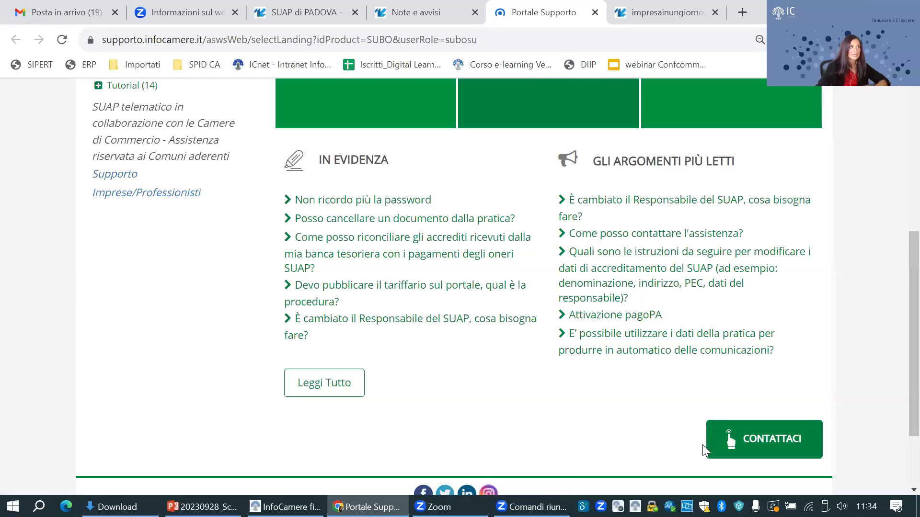
left_click(731, 440)
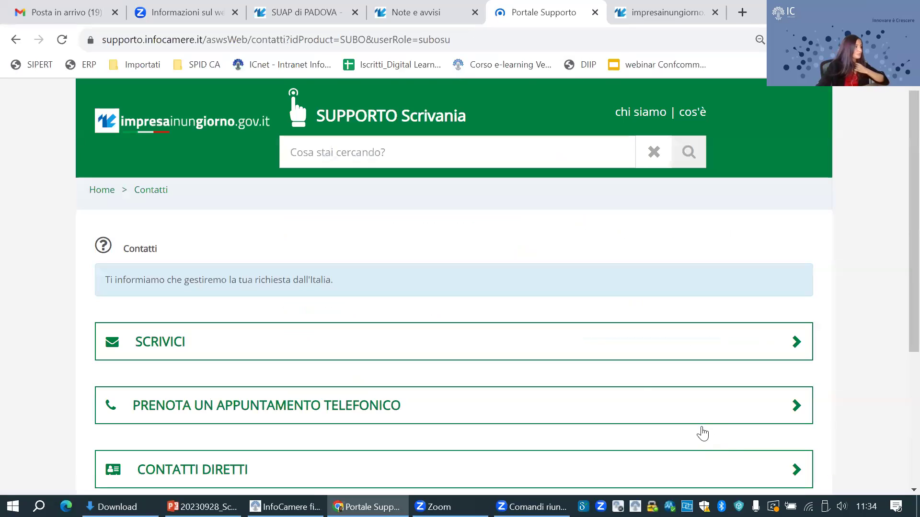
Step: Expand the Scrivici written-request form and tick the personal-data consent box
scroll(576, 376, "down", 2)
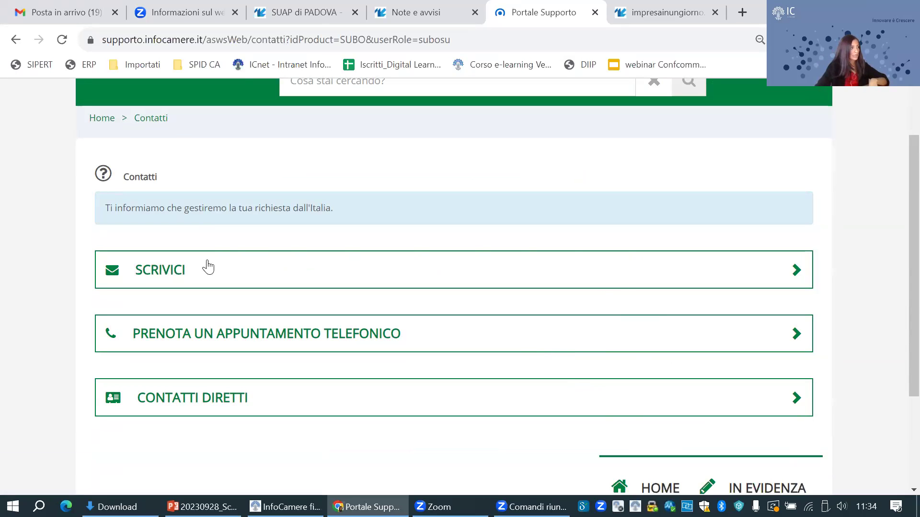
left_click(190, 281)
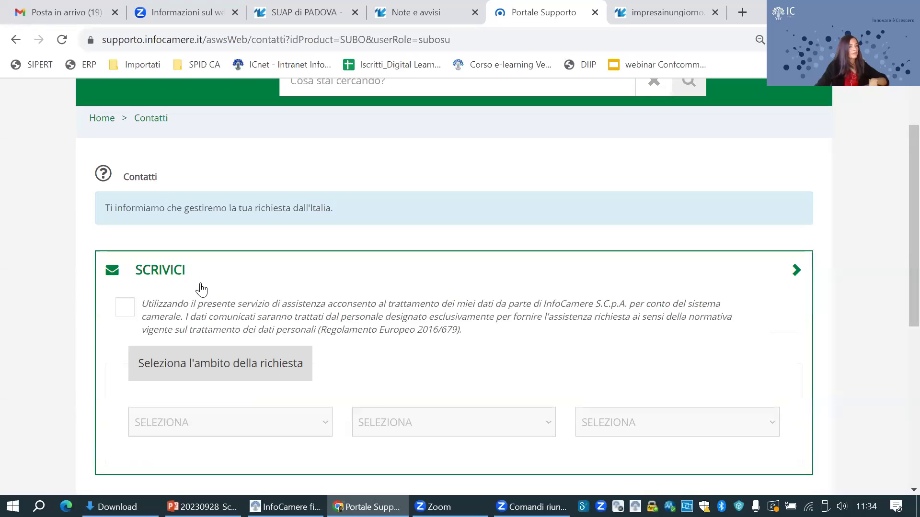
scroll(154, 261, "down", 2)
left_click(122, 237)
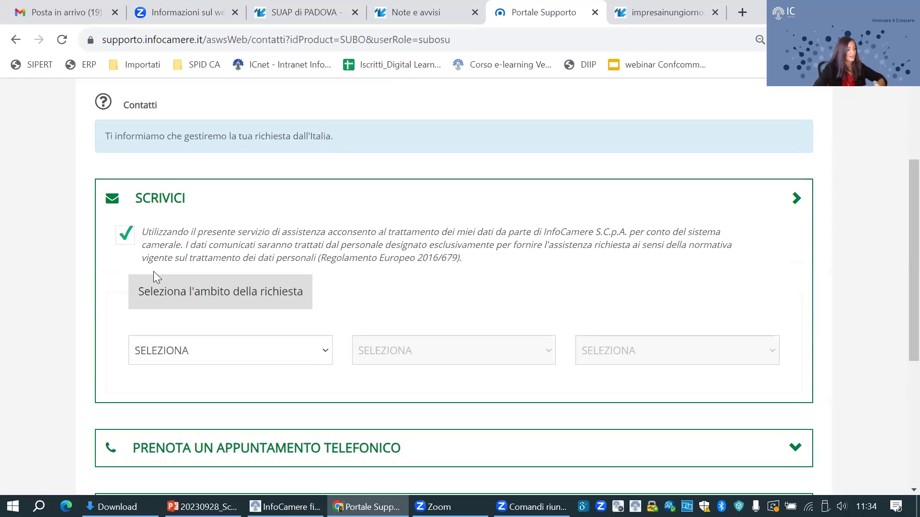
Step: Scope the request to UFFICIO SUAP, Accesso/Registrazione and the Assistenza all'uso request type
left_click(283, 354)
left_click(268, 386)
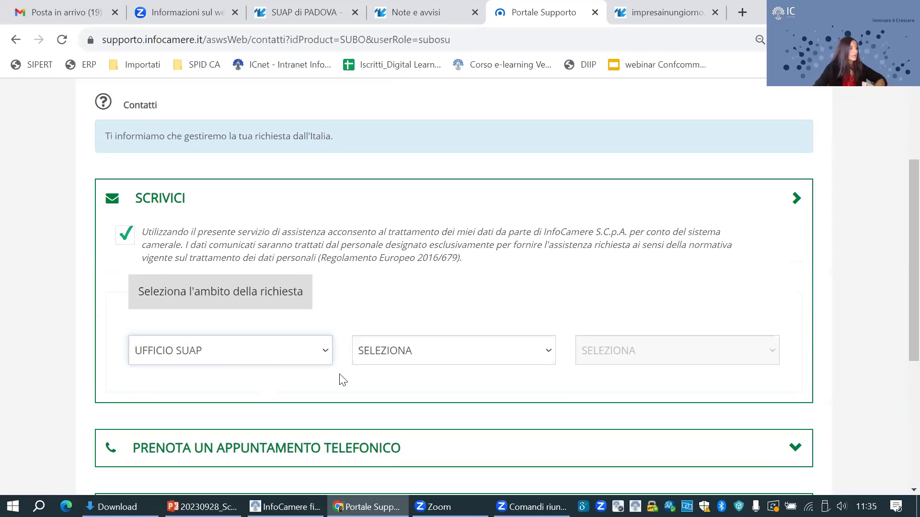
left_click(385, 358)
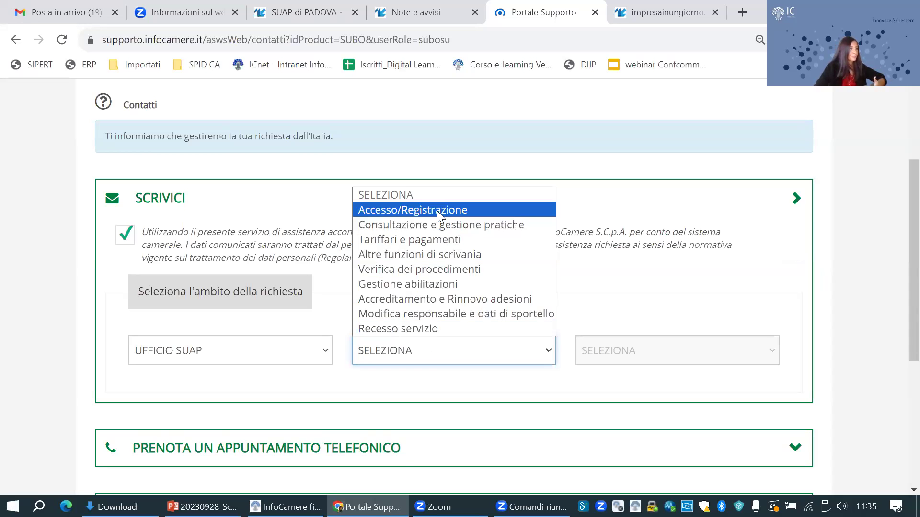
left_click(437, 210)
left_click(608, 354)
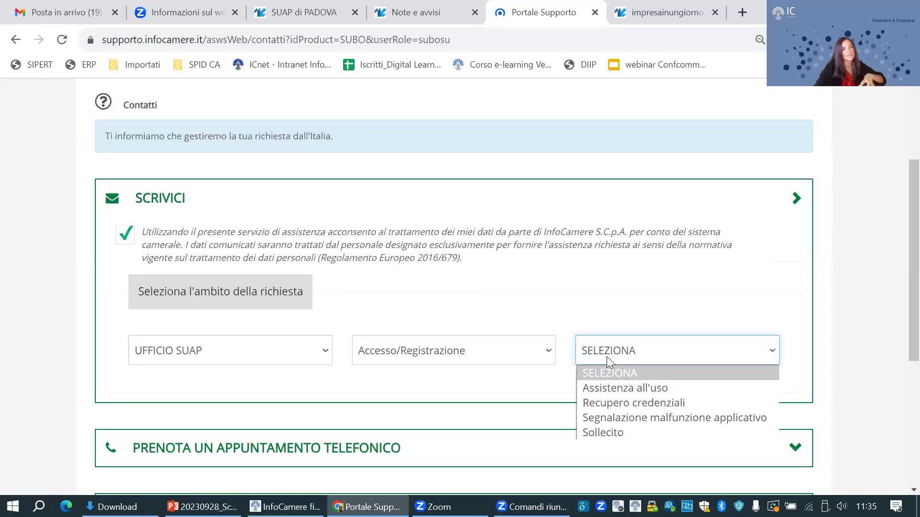
left_click(603, 296)
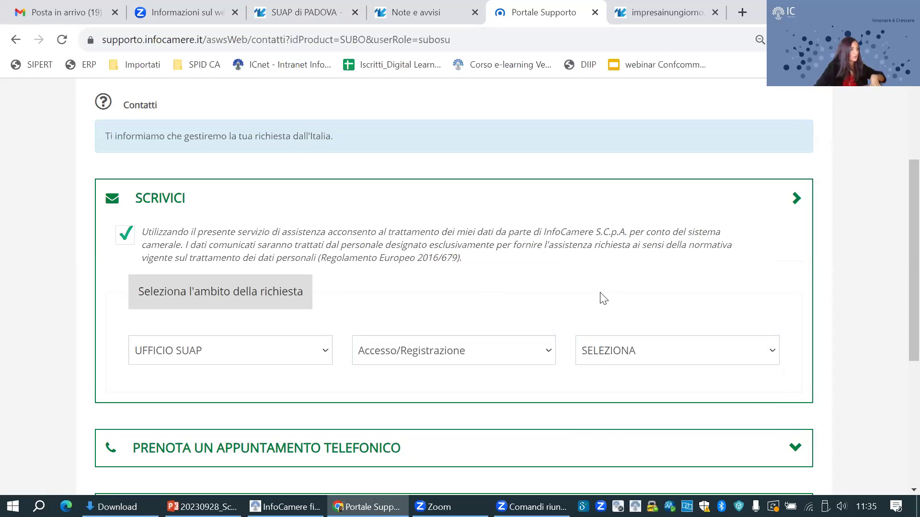
left_click(601, 353)
left_click(609, 386)
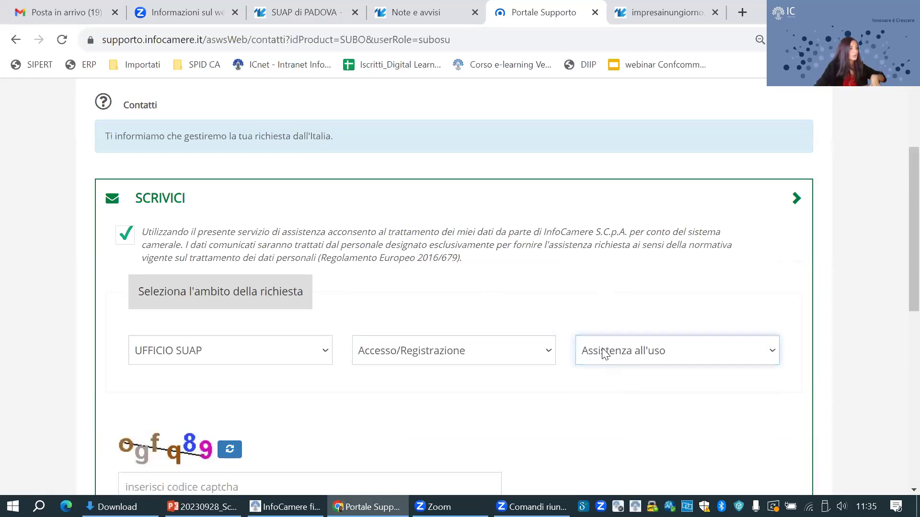
scroll(602, 351, "down", 1)
scroll(603, 351, "down", 5)
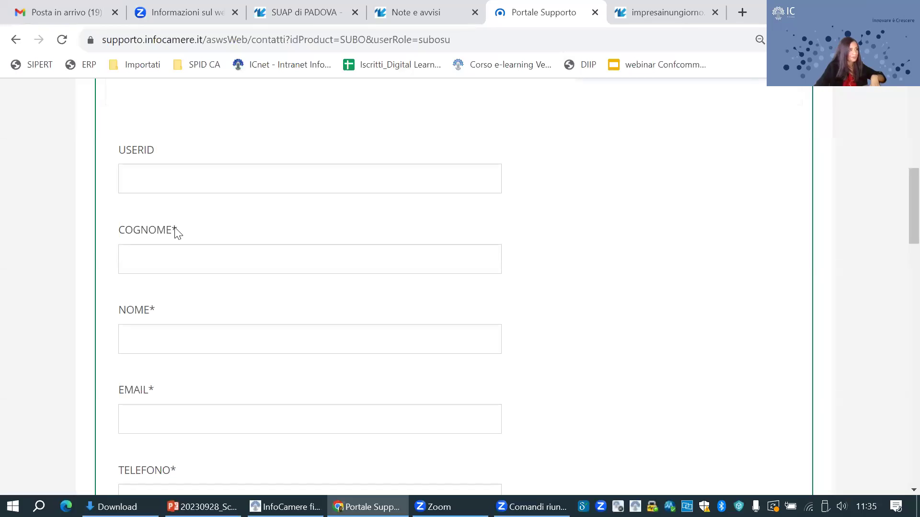
scroll(186, 249, "down", 3)
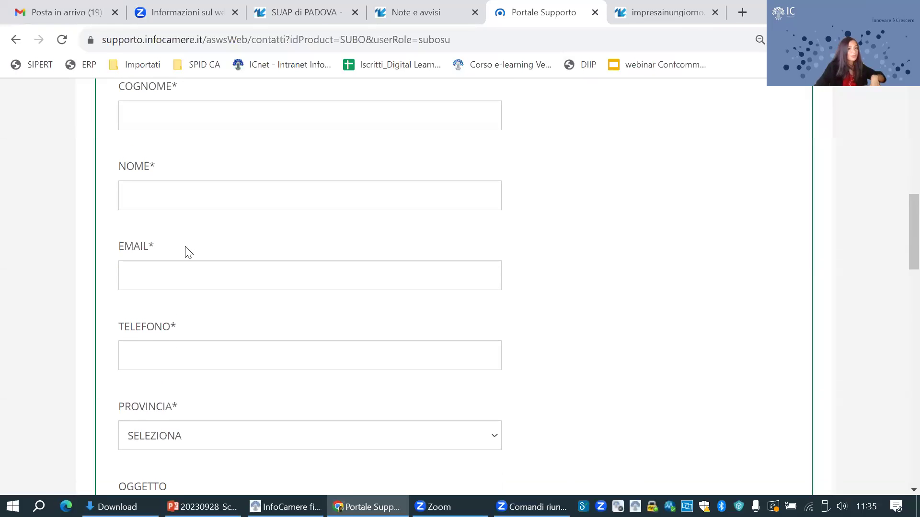
scroll(191, 258, "down", 1)
scroll(193, 350, "down", 1)
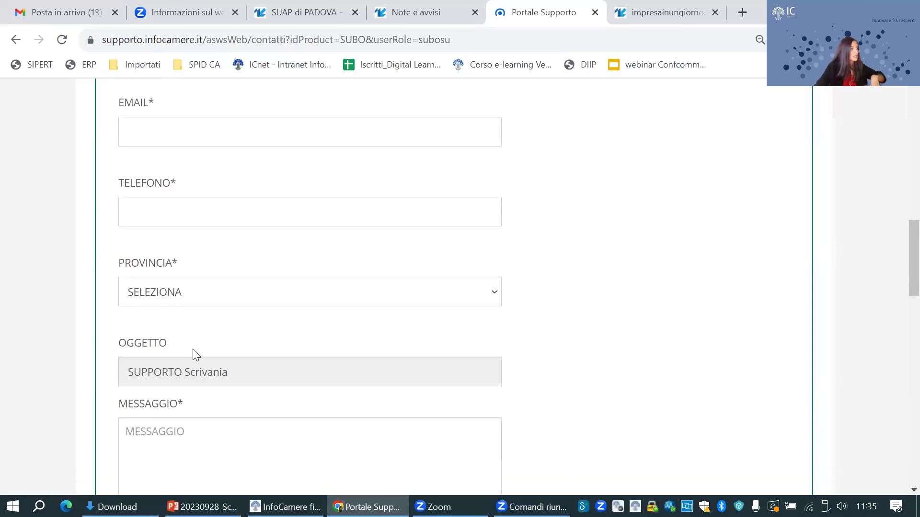
scroll(193, 349, "down", 2)
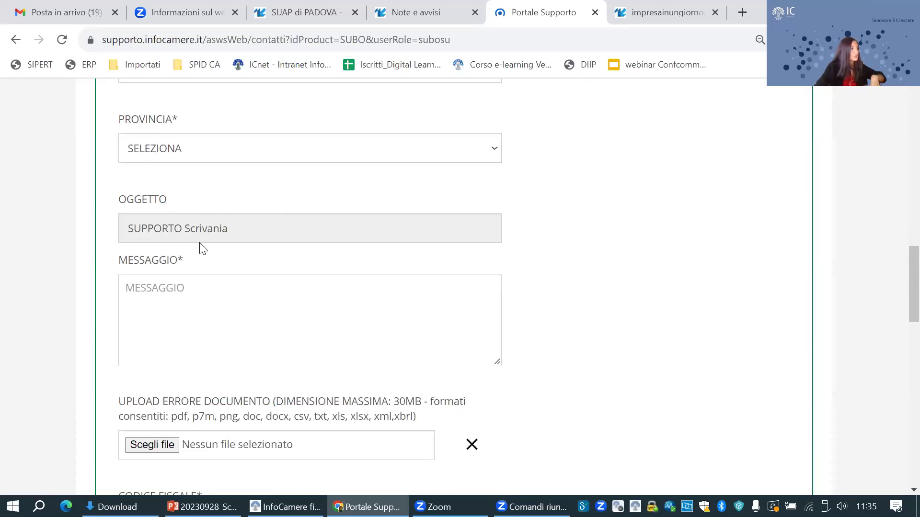
left_click(194, 286)
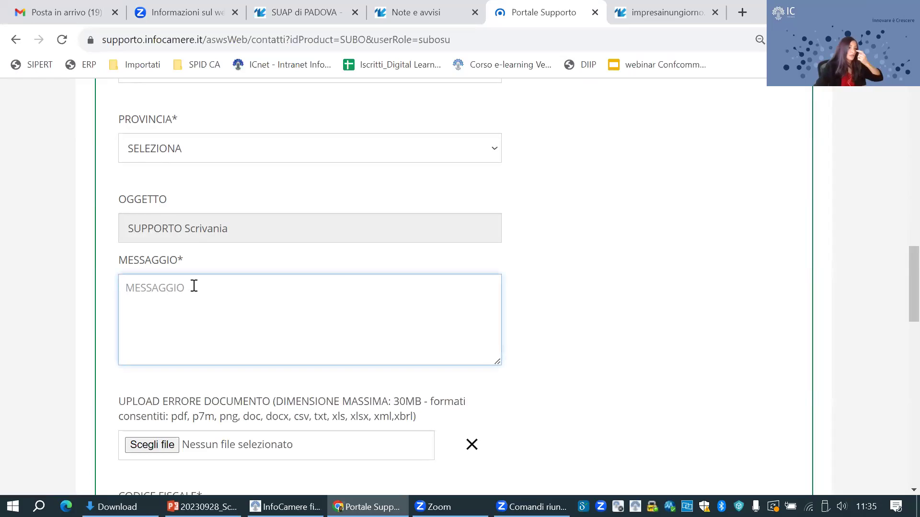
scroll(194, 286, "down", 1)
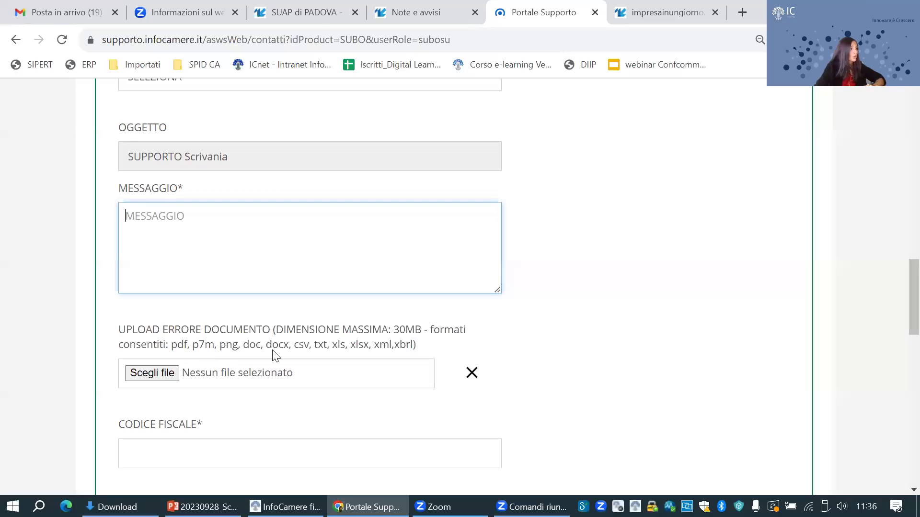
scroll(383, 355, "down", 5)
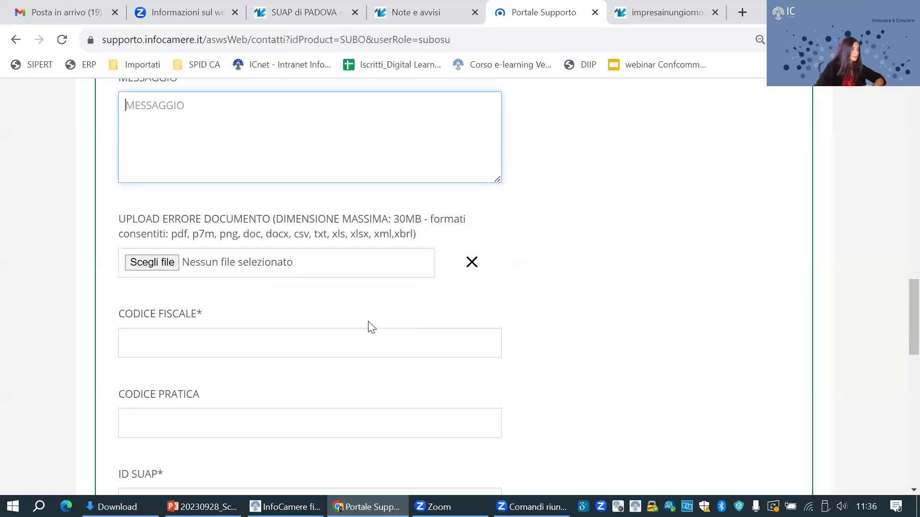
scroll(219, 334, "down", 1)
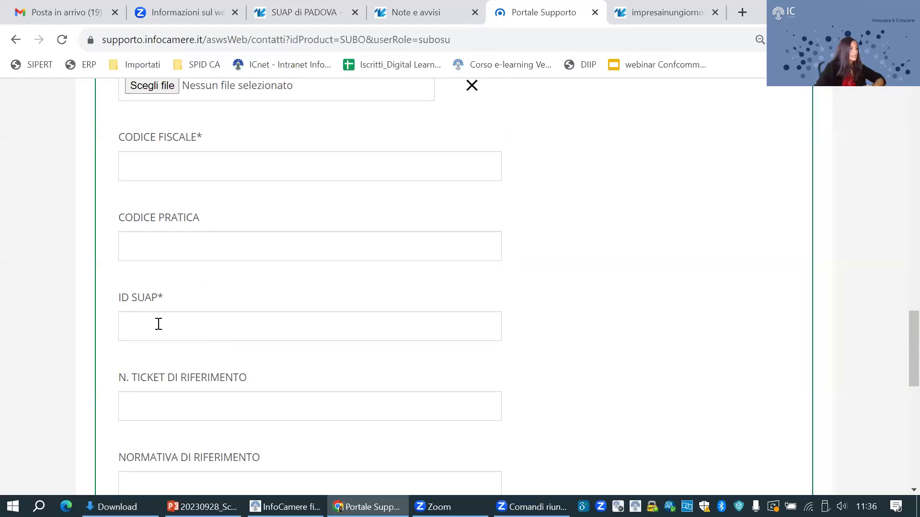
scroll(158, 323, "down", 4)
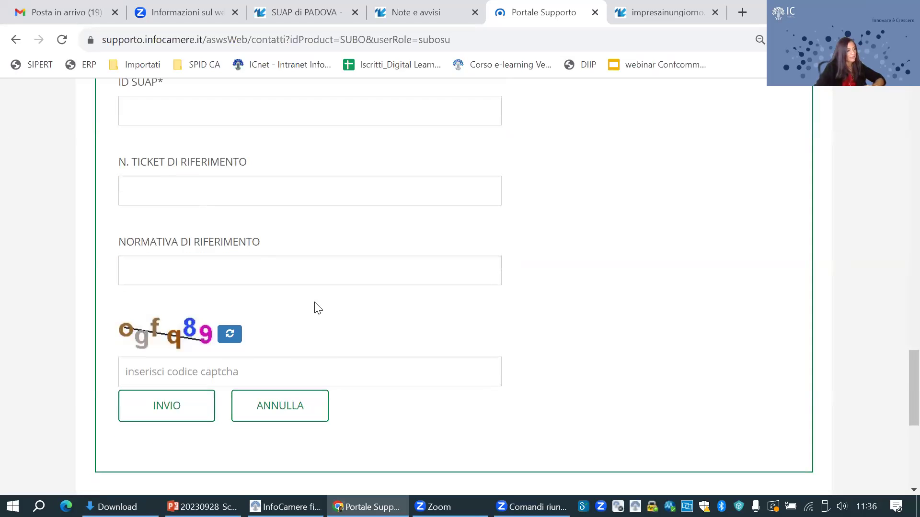
scroll(373, 353, "down", 3)
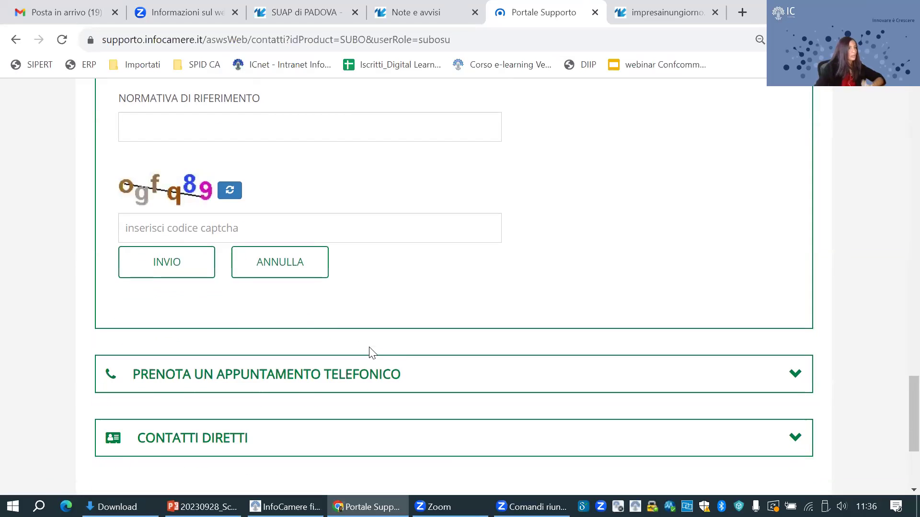
scroll(371, 352, "down", 2)
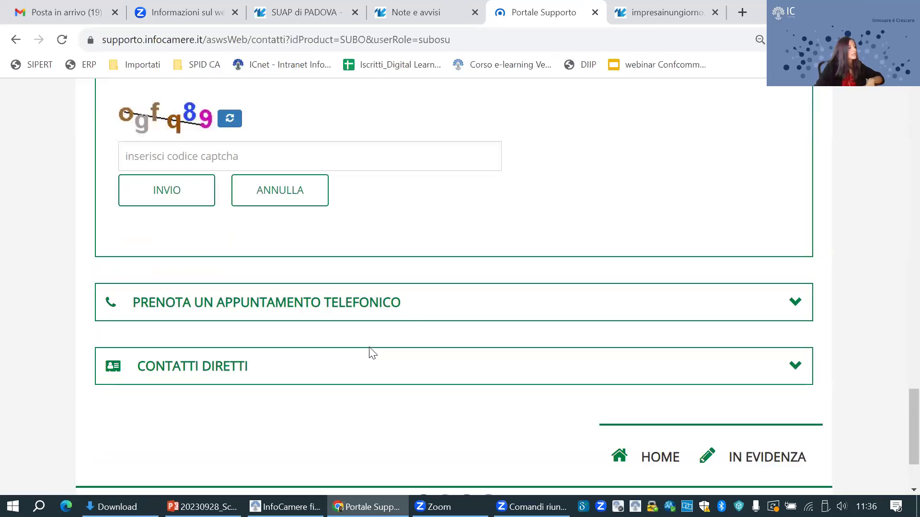
Step: Expand the phone-appointment booking form and tick its data-processing consent
left_click(407, 303)
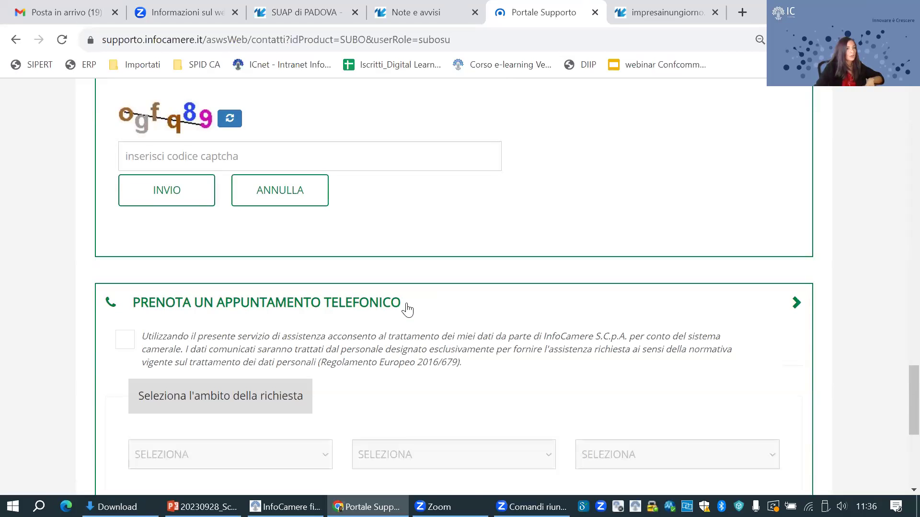
scroll(407, 309, "down", 3)
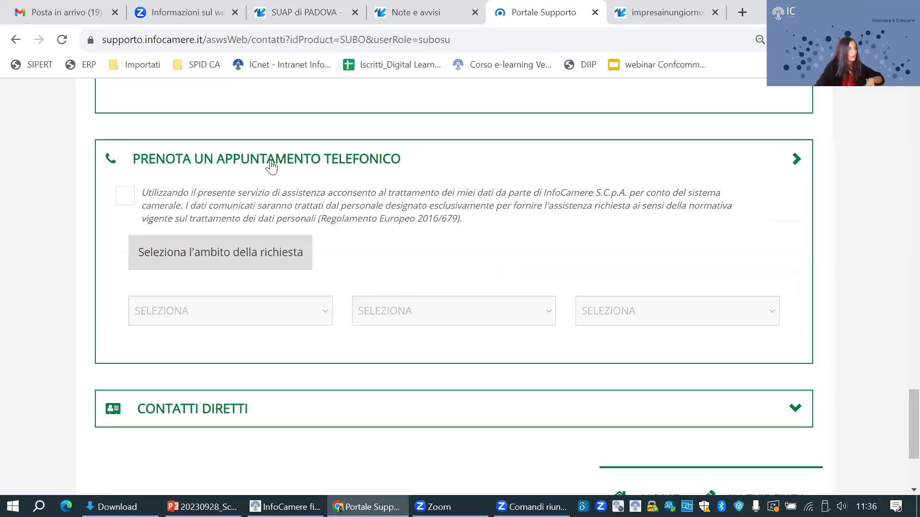
left_click(123, 195)
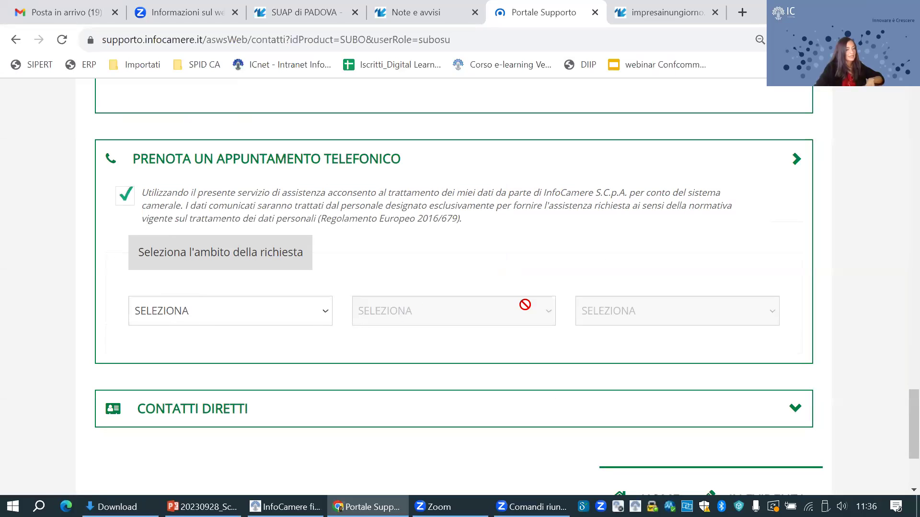
Step: Set the booking to UFFICIO SUAP, Consultazione e gestione pratiche, Segnalazione malfunzione applicativo, and view the time slots
left_click(294, 324)
left_click(281, 344)
left_click(385, 317)
left_click(393, 364)
left_click(612, 314)
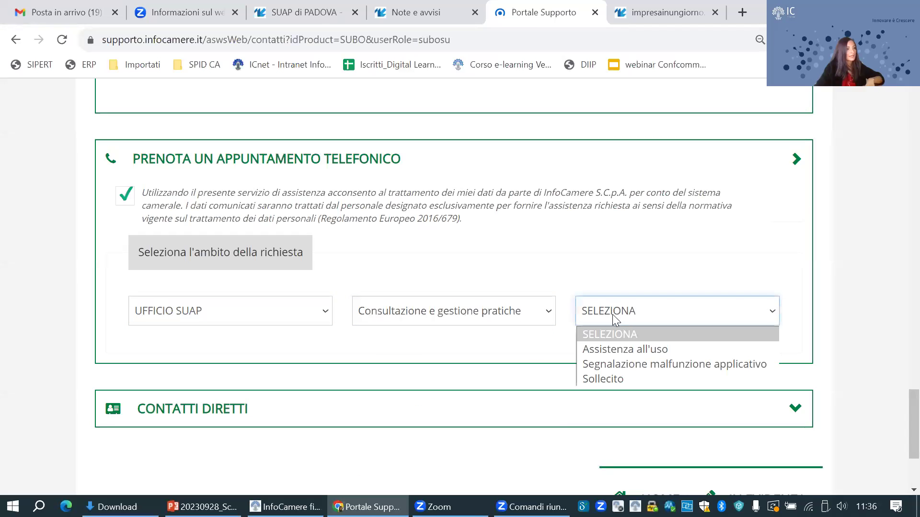
left_click(613, 357)
scroll(567, 323, "down", 5)
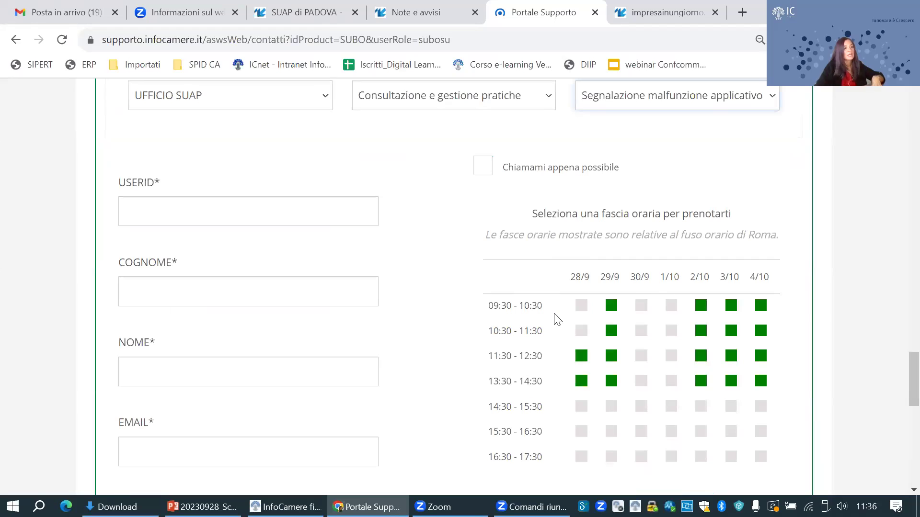
scroll(556, 319, "down", 2)
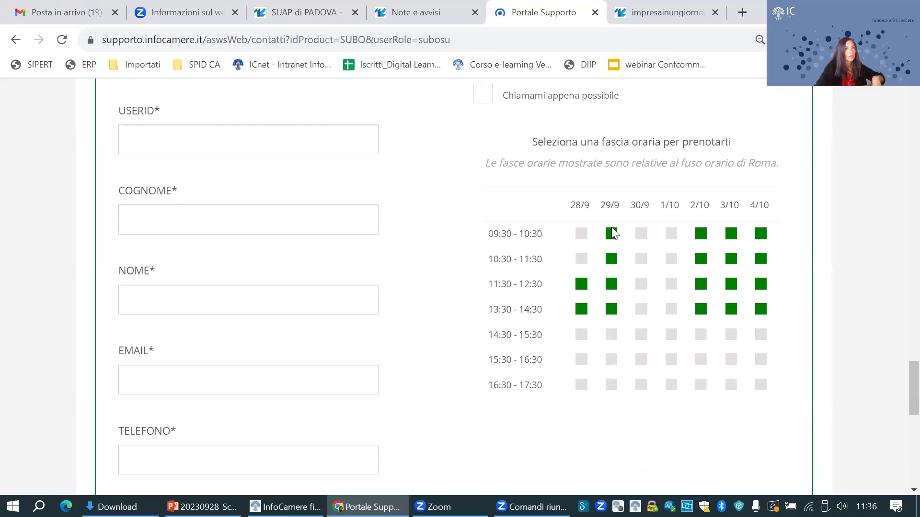
scroll(612, 245, "down", 11)
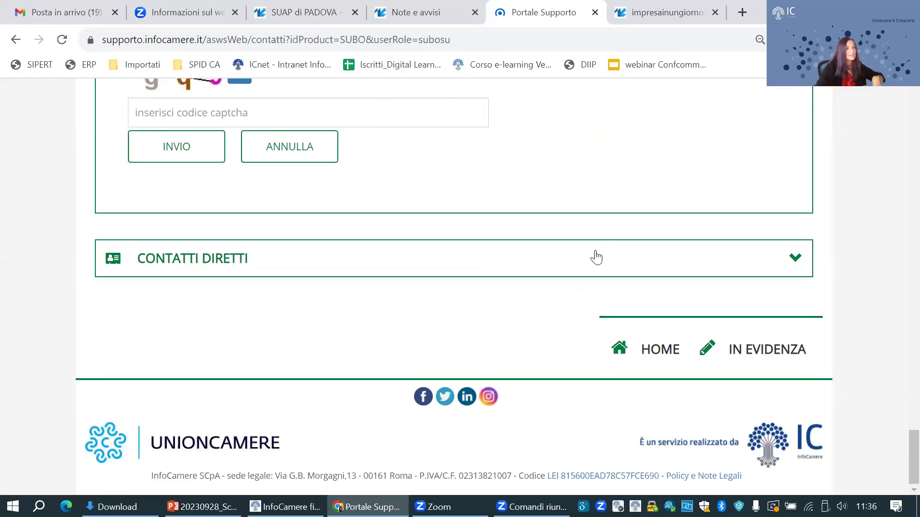
Step: Expand Contatti diretti and highlight the support phone number, available Monday–Friday 8:30–18:30
left_click(461, 274)
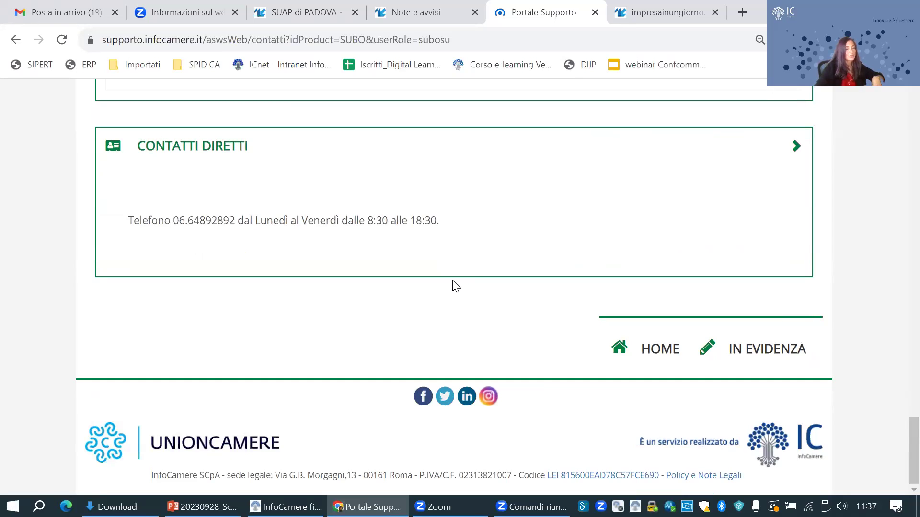
left_click_drag(173, 221, 235, 220)
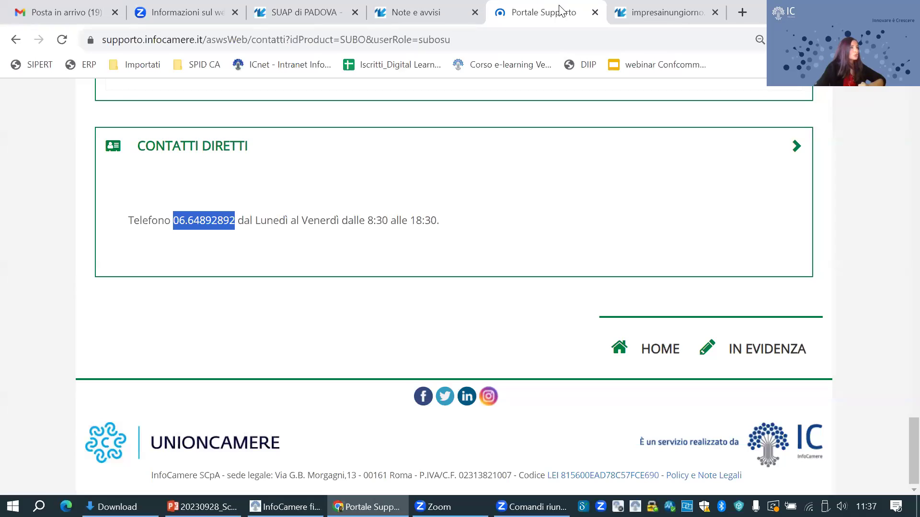
Step: Close the support portal tab and return to the Scrivania Note e avvisi page
left_click(594, 13)
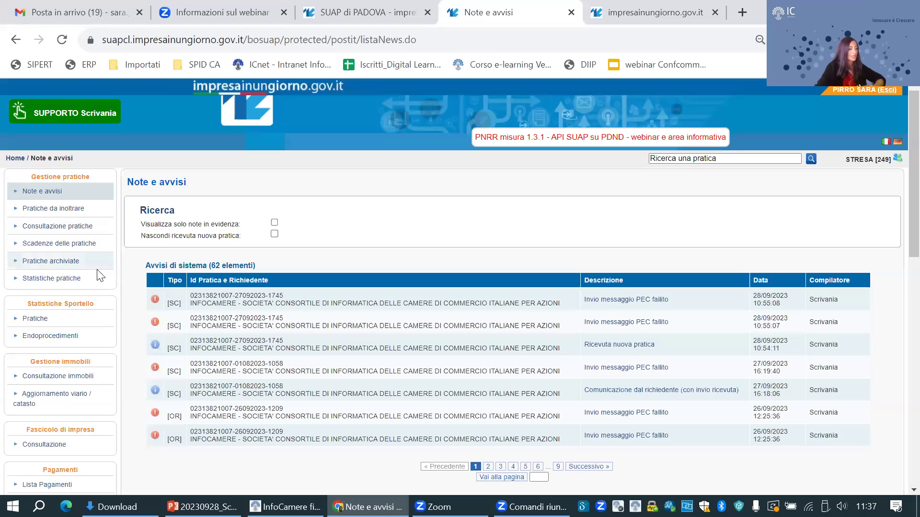
scroll(84, 278, "down", 1)
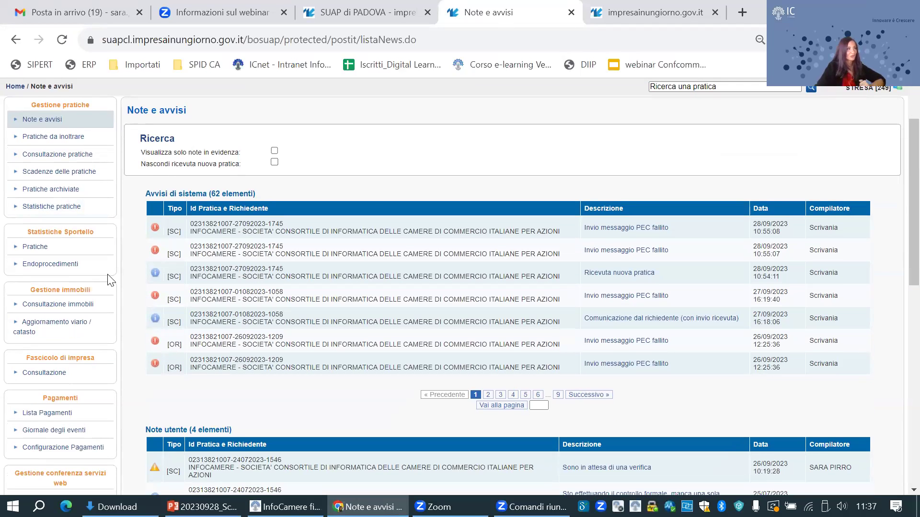
scroll(21, 286, "down", 10)
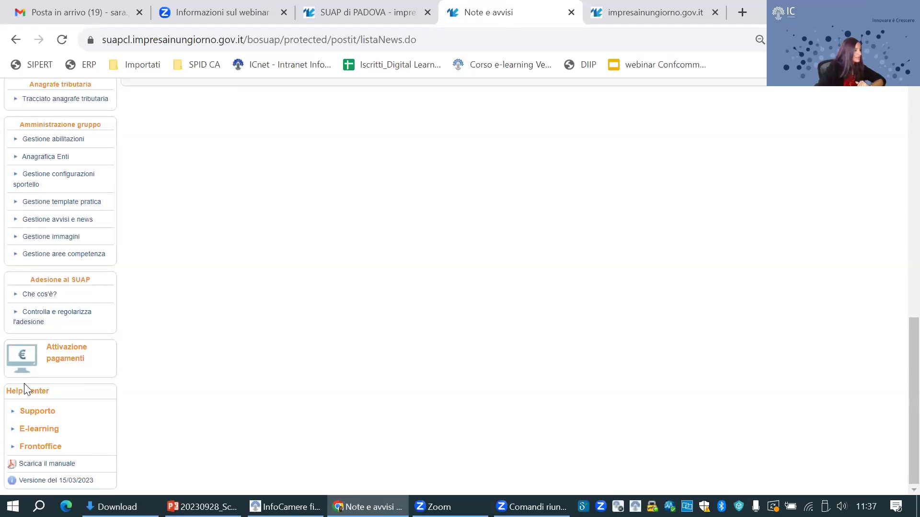
Step: Highlight the Help Center heading, keep zoom at 90%, and load the Scrivania user manual PDF
left_click_drag(7, 391, 57, 397)
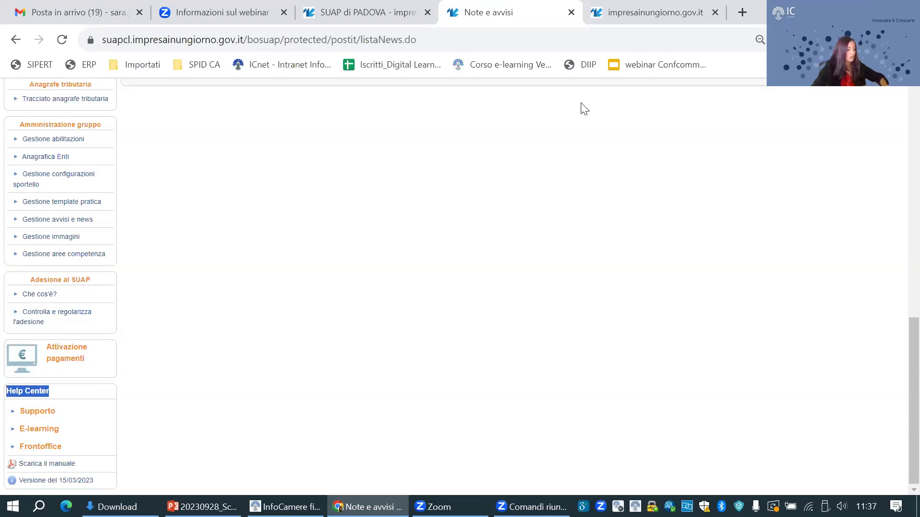
key("ctrl+minus")
key("ctrl+plus")
key("ctrl+plus")
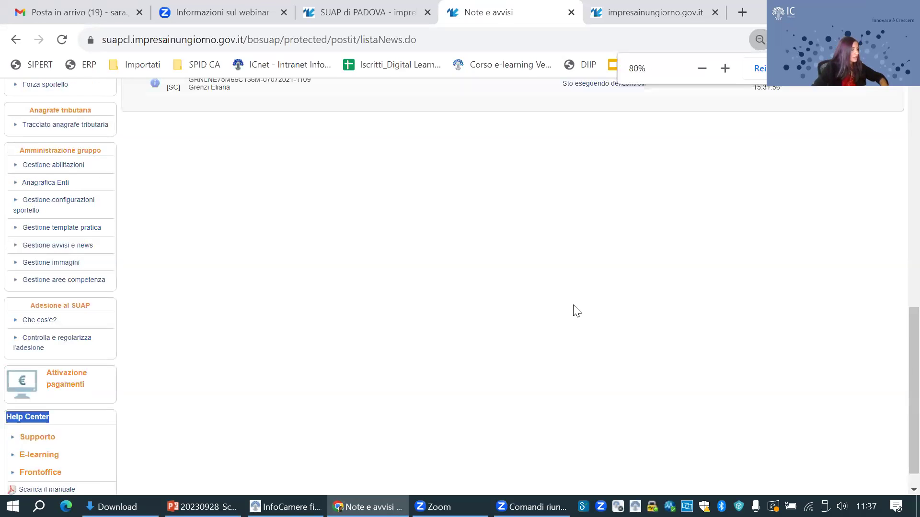
scroll(544, 337, "down", 2)
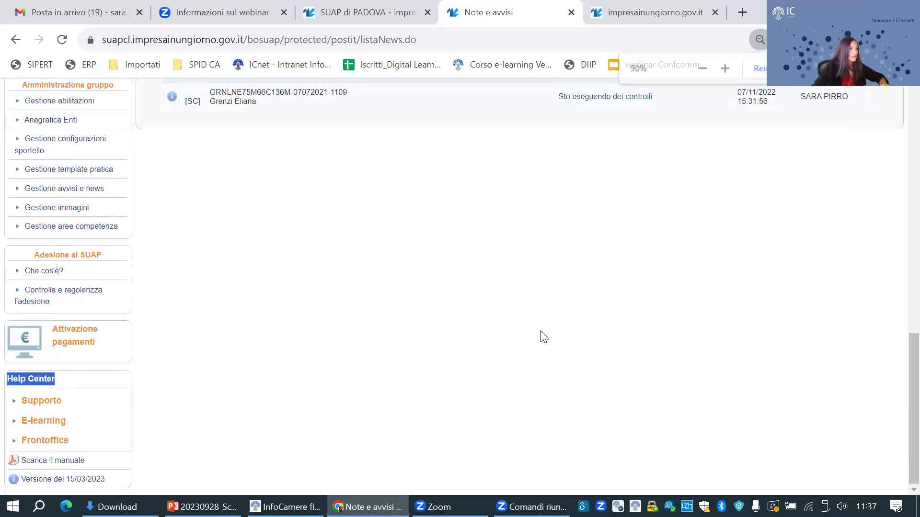
left_click(29, 463)
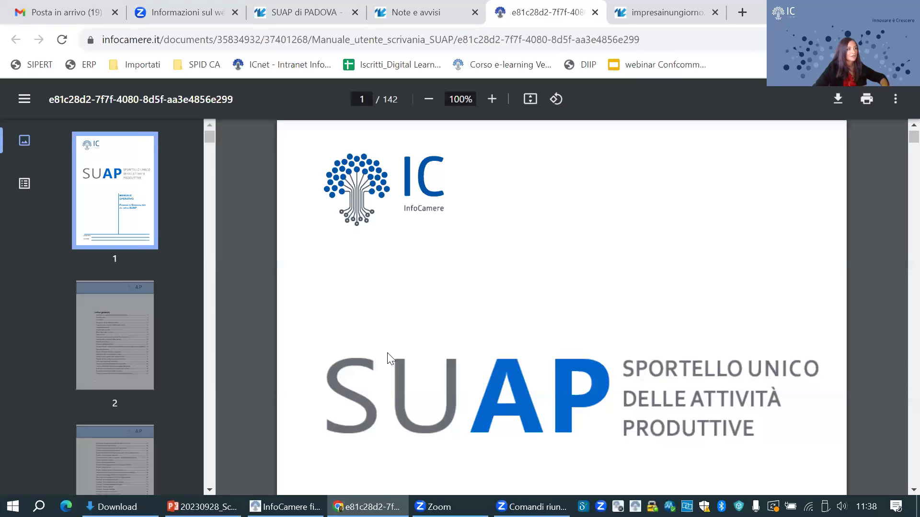
Step: Scroll the 142-page manual from its cover to the Indice generale on page 2
scroll(388, 354, "down", 9)
scroll(389, 358, "down", 3)
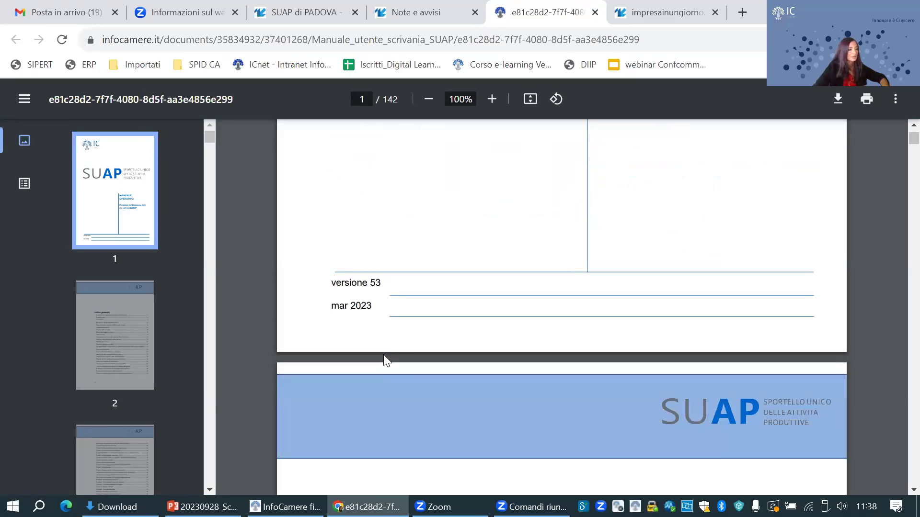
scroll(387, 359, "down", 5)
scroll(387, 360, "down", 3)
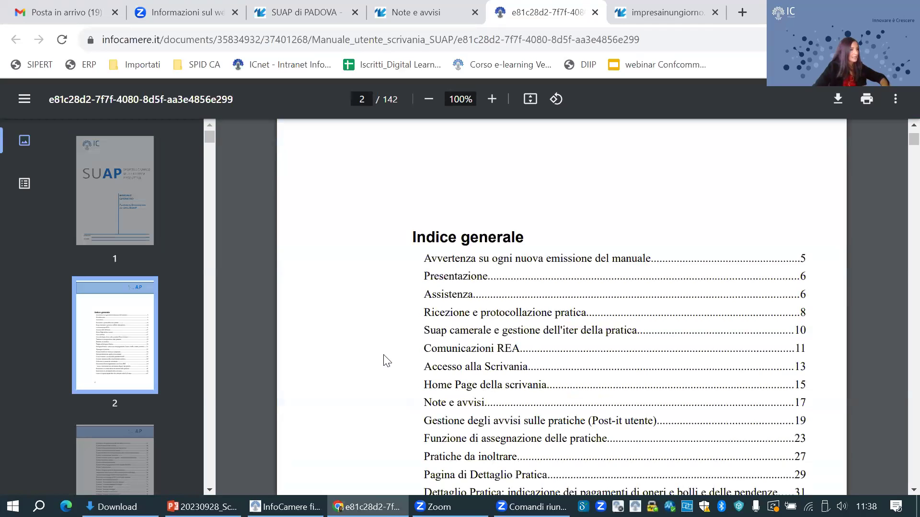
scroll(387, 361, "down", 2)
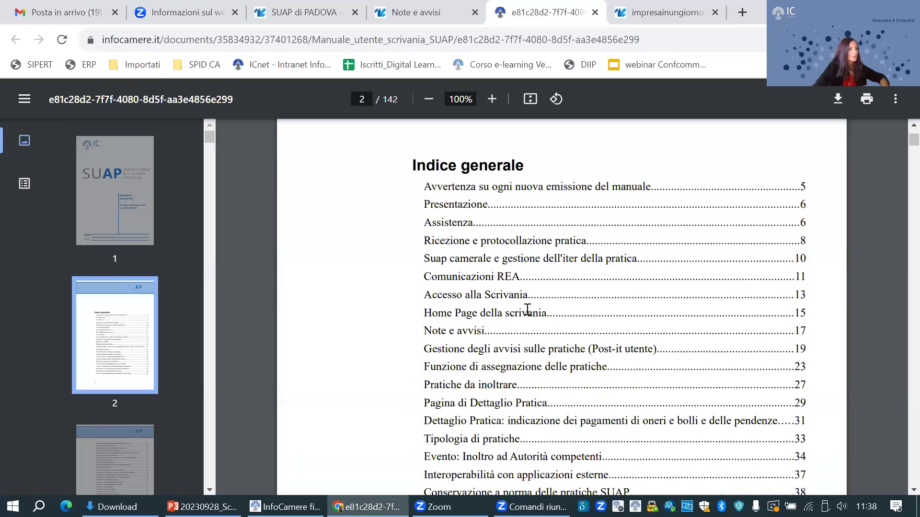
scroll(527, 309, "down", 2)
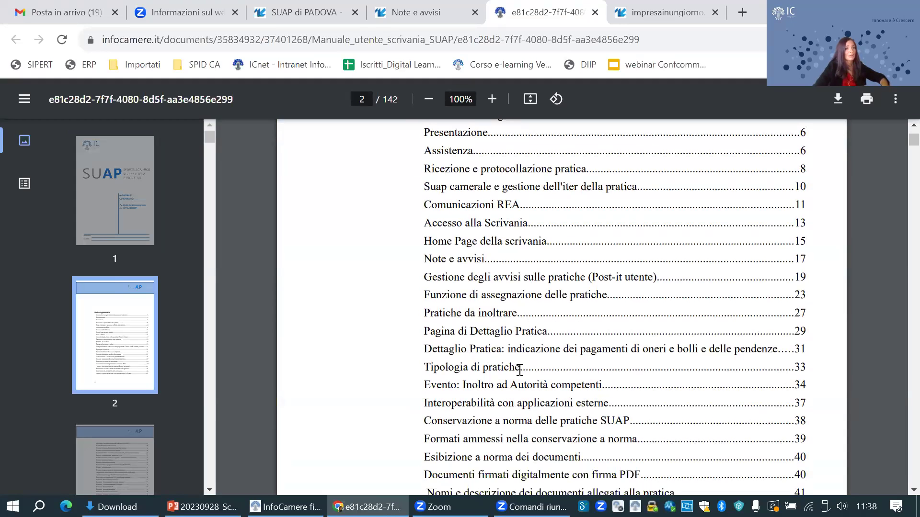
scroll(519, 370, "up", 3)
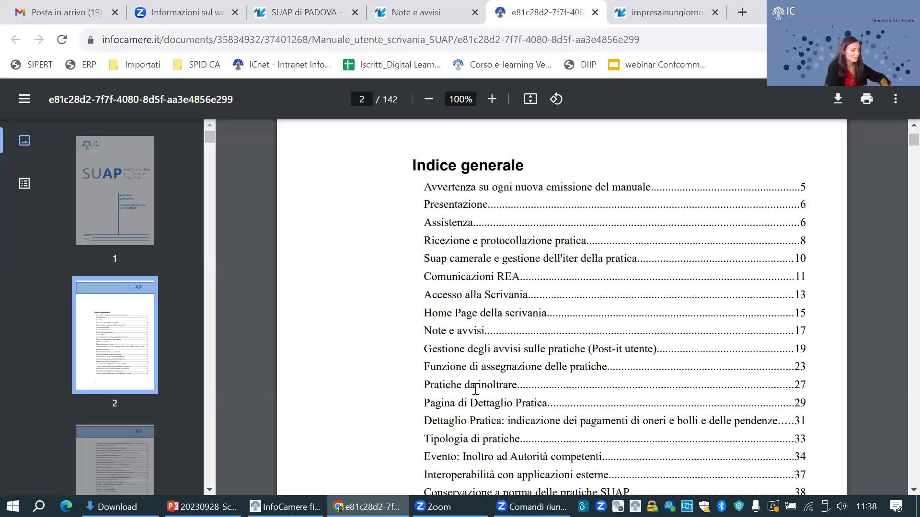
Step: Search the manual for INOLTRO and step through the 21 matches to page 28
key("ctrl+f")
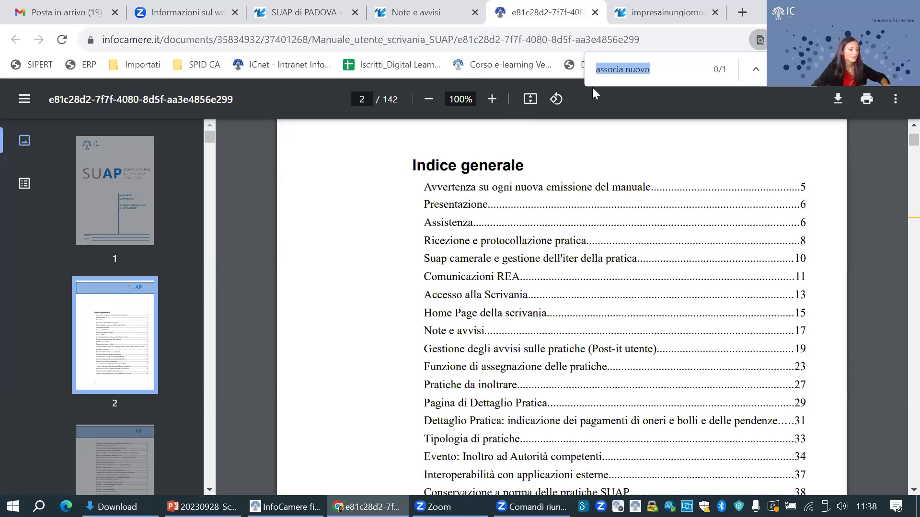
type("lNOLTRO")
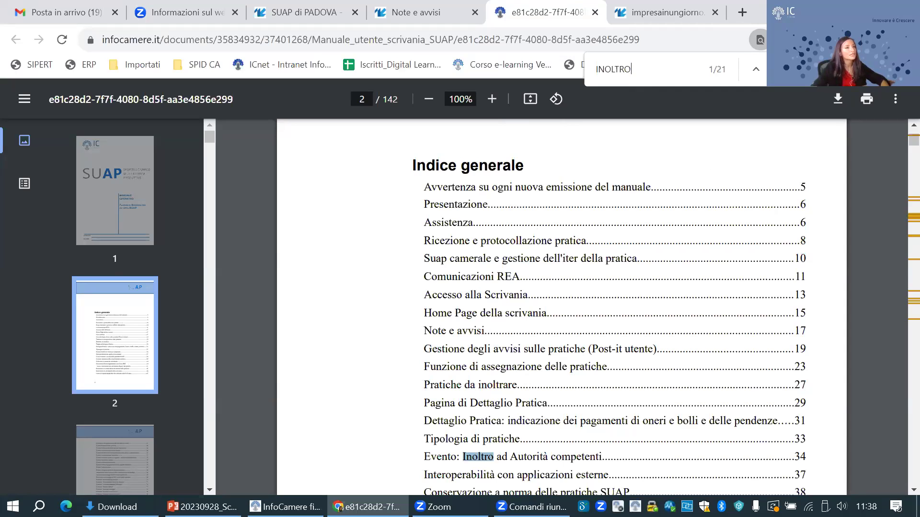
key("Return")
key("Return")
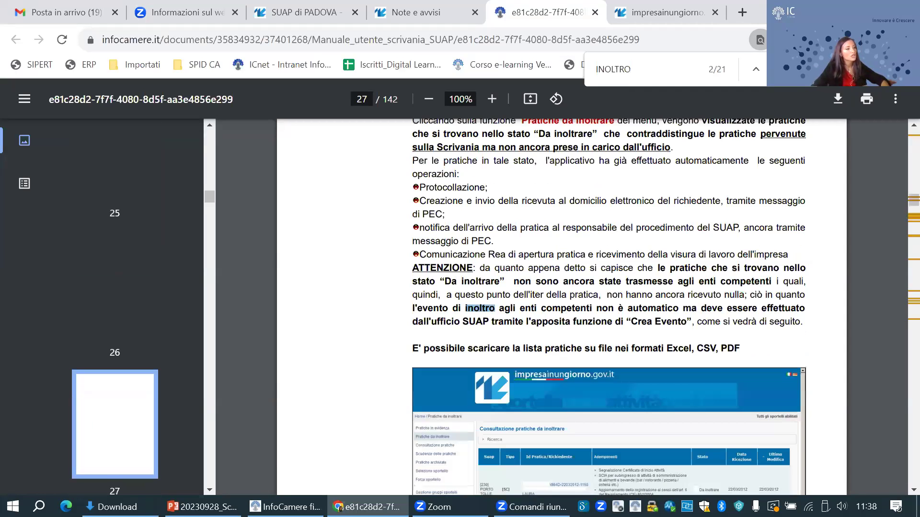
key("Return")
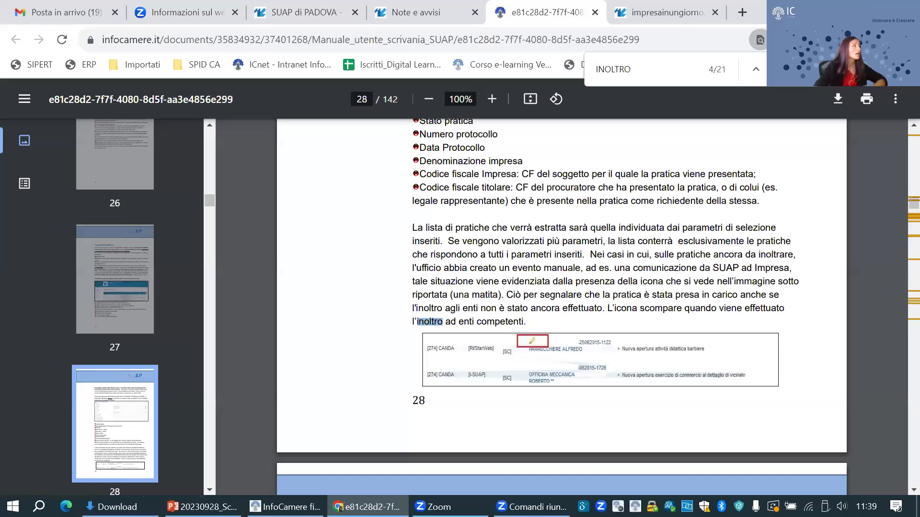
Step: Close the manual and present PowerPoint slide 39, La funzione Stampa Unione
left_click(595, 13)
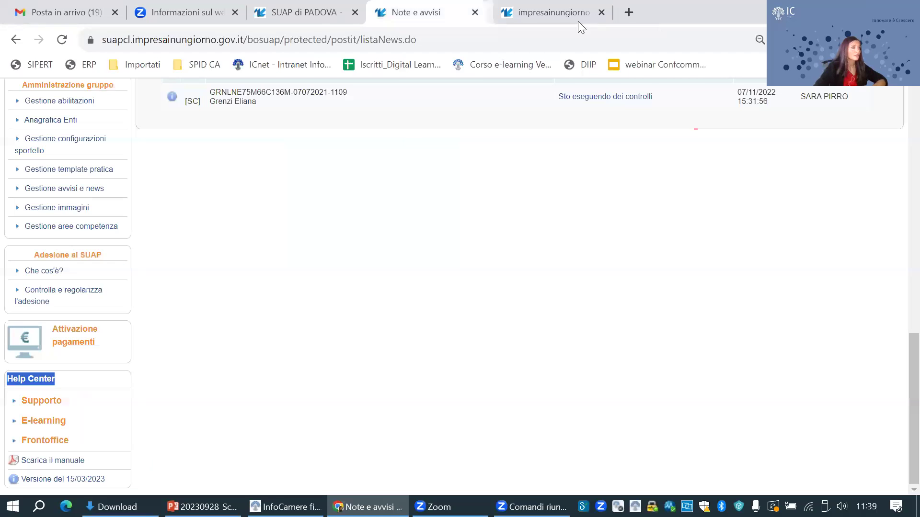
key("alt+Tab")
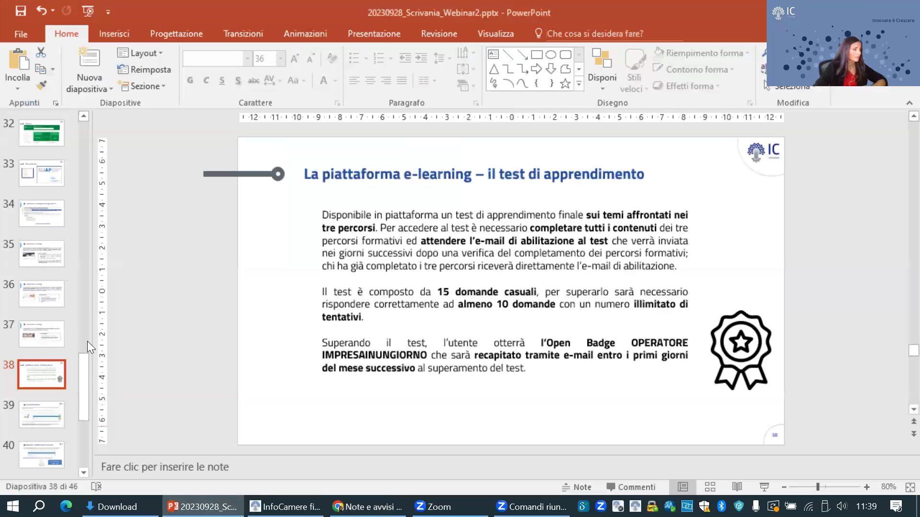
left_click(24, 399)
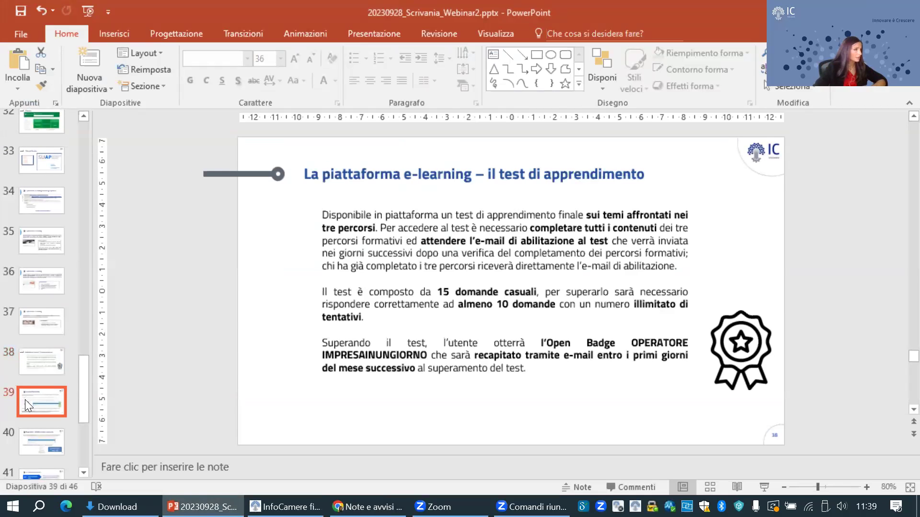
scroll(24, 400, "up", 2)
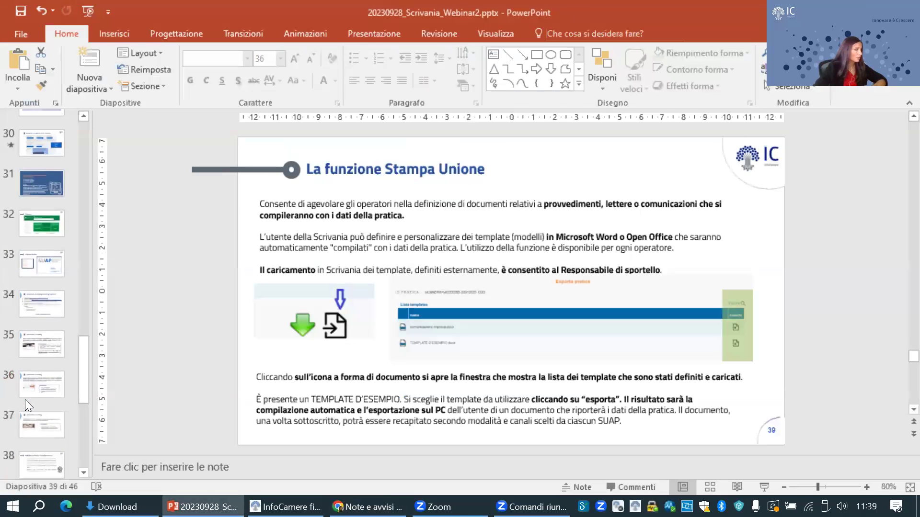
scroll(25, 400, "down", 3)
scroll(25, 399, "down", 1)
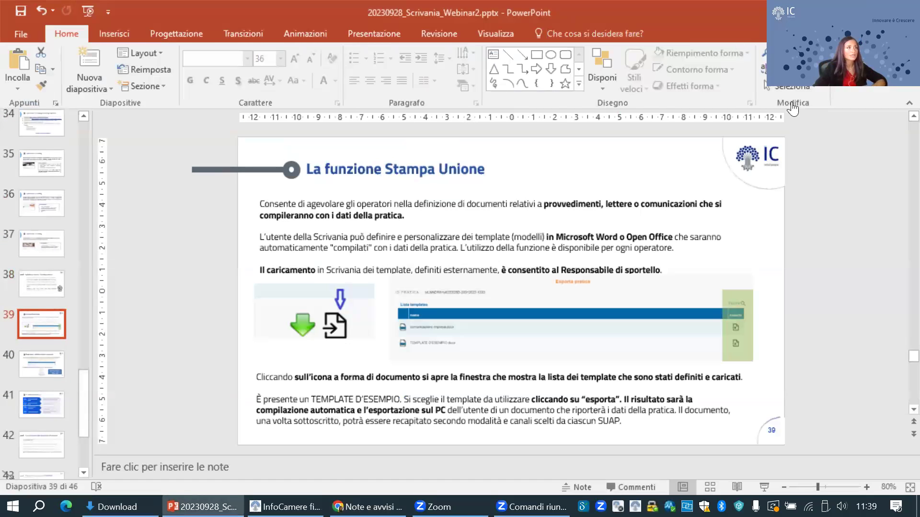
Step: Return to the Scrivania Note e avvisi page in Chrome, scrolled to the top
key("alt+Tab")
scroll(581, 310, "up", 4)
scroll(581, 311, "up", 10)
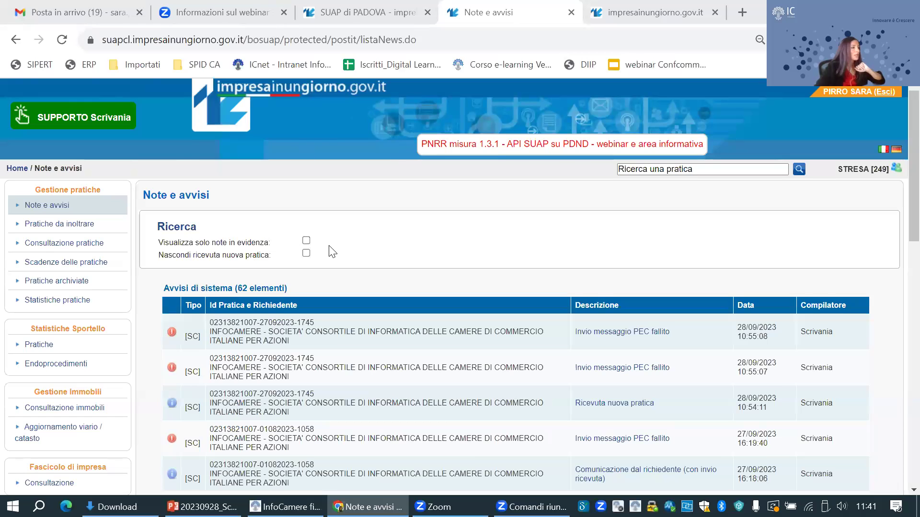
Step: Browse the Avvisi di sistema notices and move to page 2 of the table
scroll(336, 249, "down", 2)
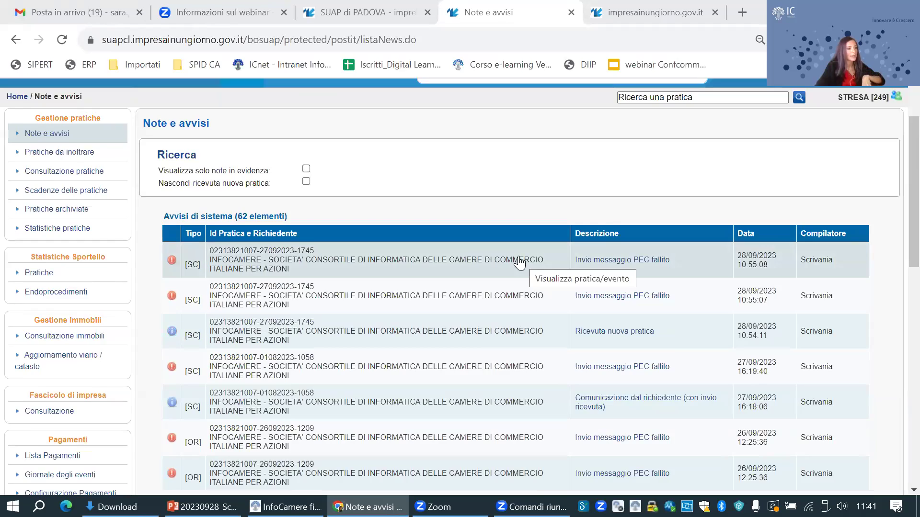
scroll(520, 262, "down", 10)
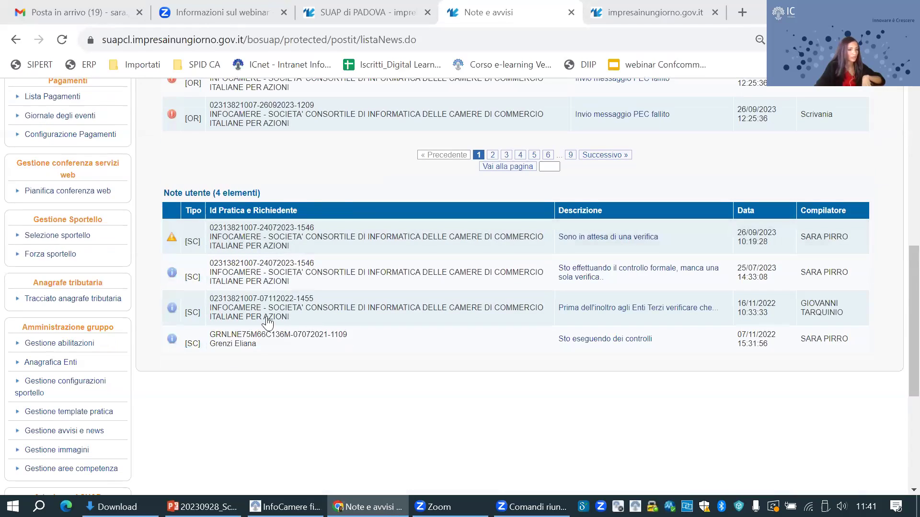
scroll(333, 326, "up", 3)
scroll(335, 323, "up", 7)
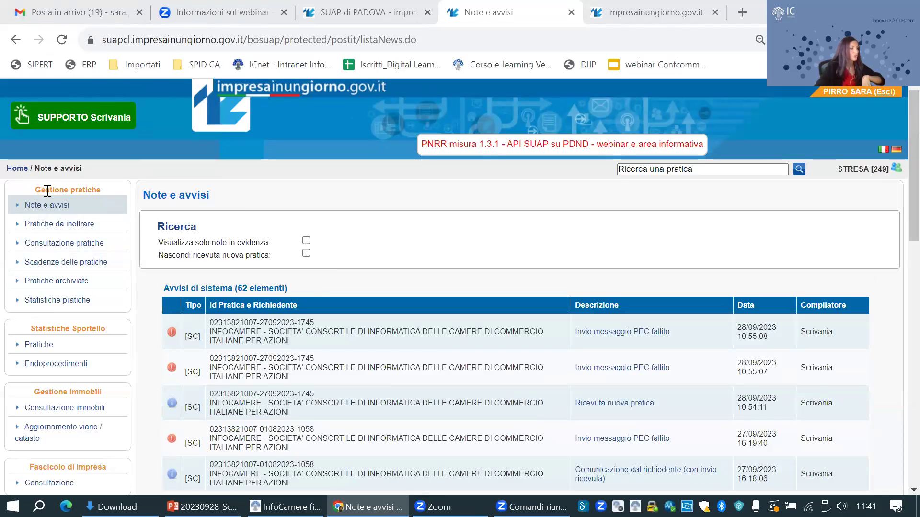
scroll(198, 206, "down", 1)
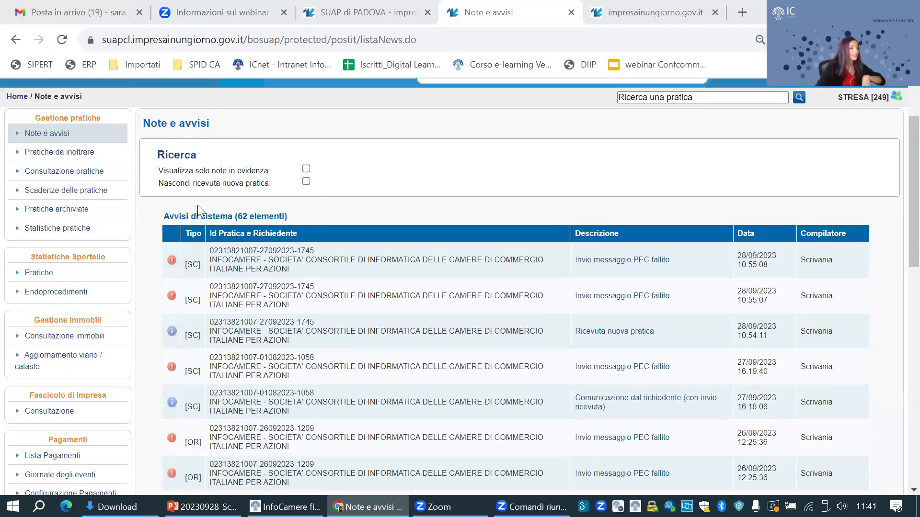
scroll(270, 292, "down", 1)
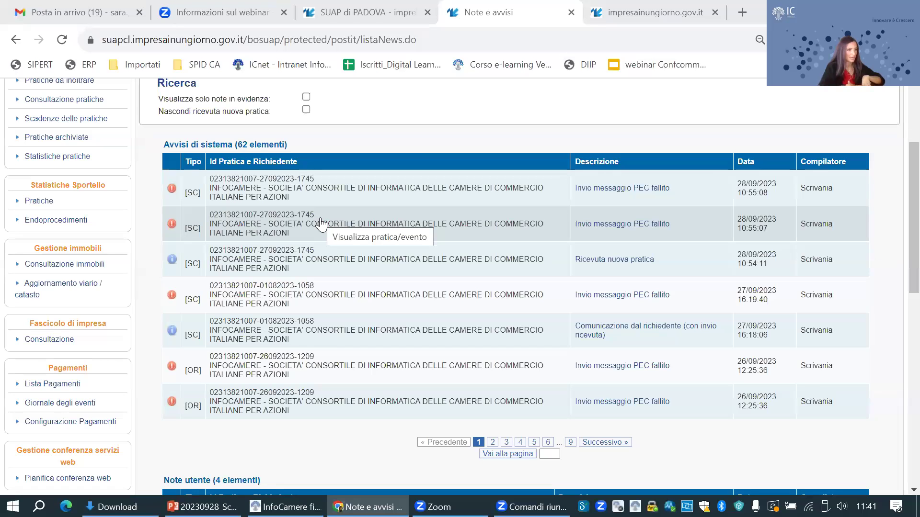
scroll(446, 288, "down", 1)
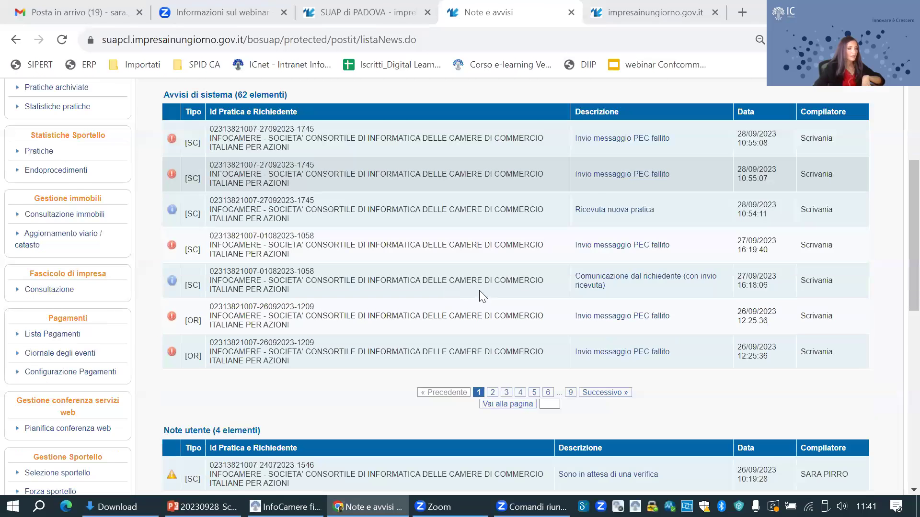
scroll(479, 290, "down", 2)
left_click(491, 299)
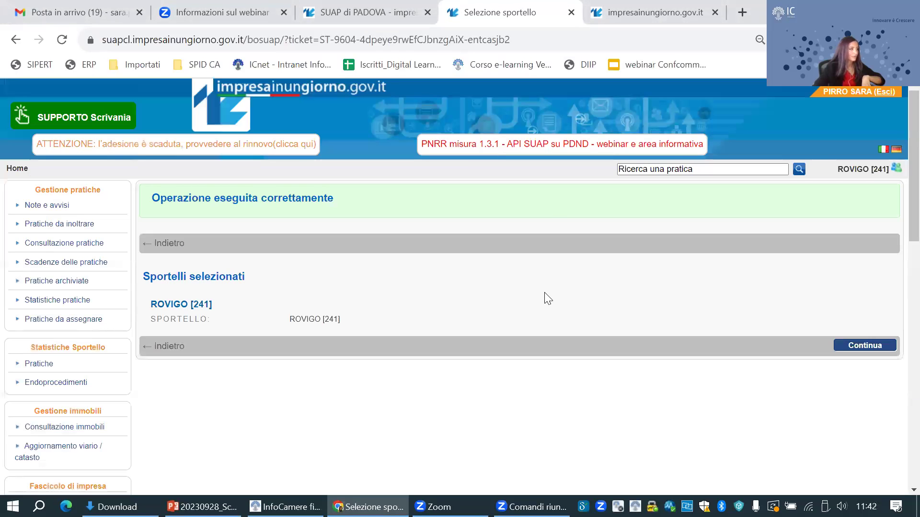
scroll(537, 292, "down", 1)
scroll(527, 287, "down", 2)
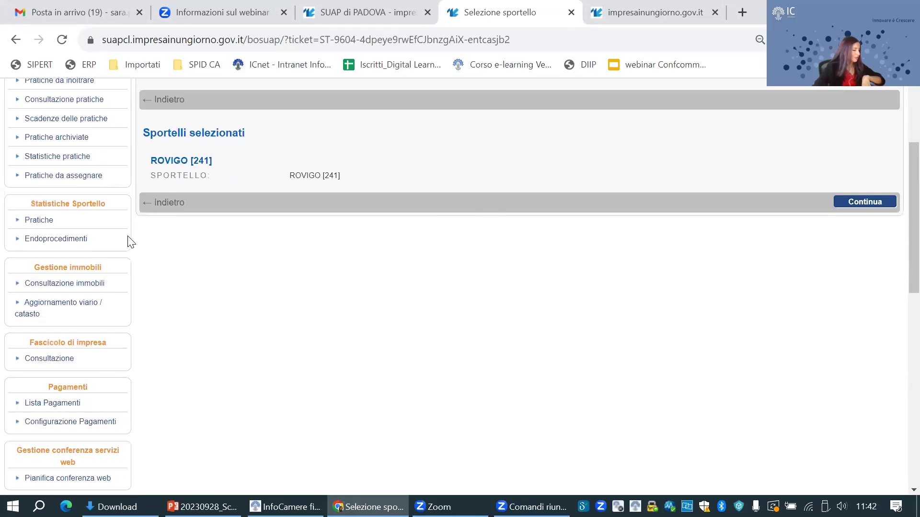
Step: Force the working sportello from ROVIGO [241] to STRESA [249] by searching comune stresa
scroll(162, 335, "down", 3)
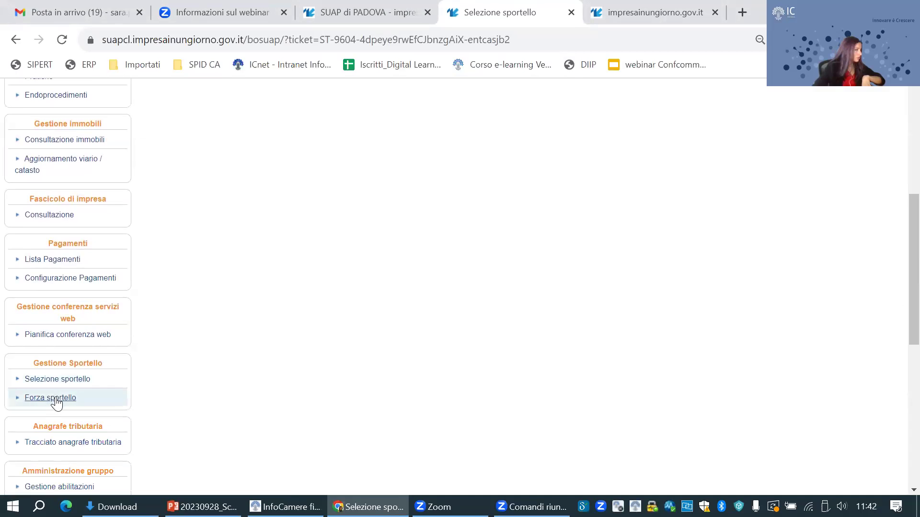
left_click(56, 397)
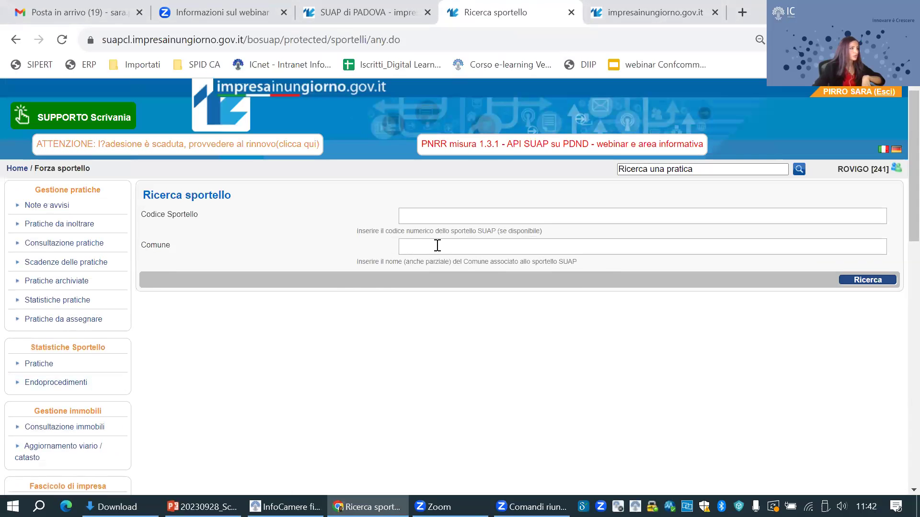
left_click(438, 245)
left_click(558, 278)
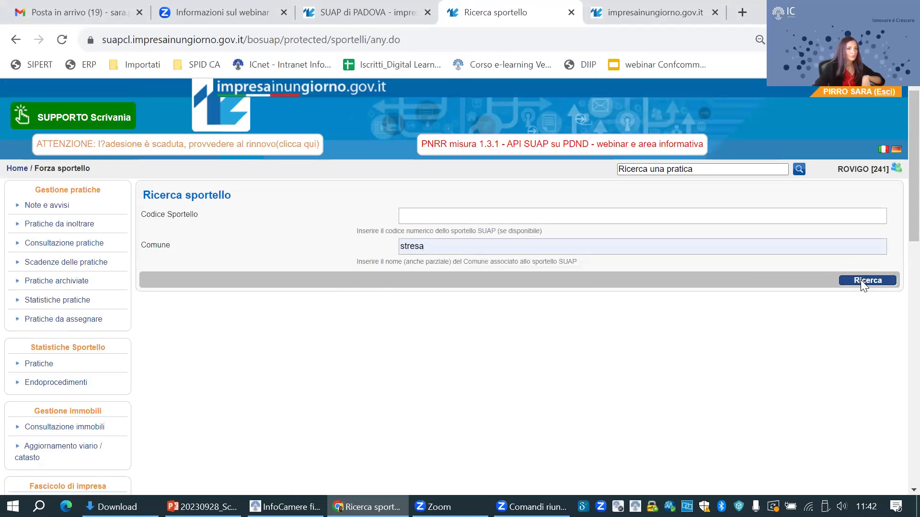
left_click(860, 279)
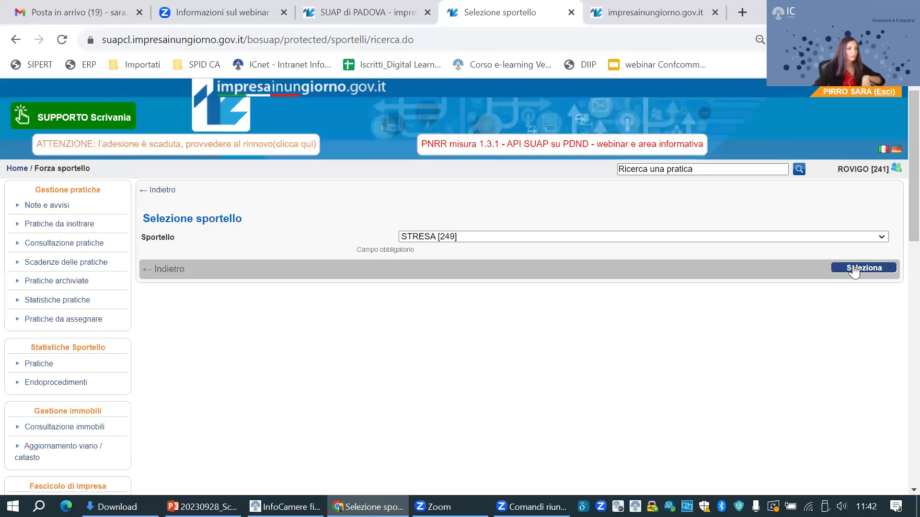
left_click(855, 268)
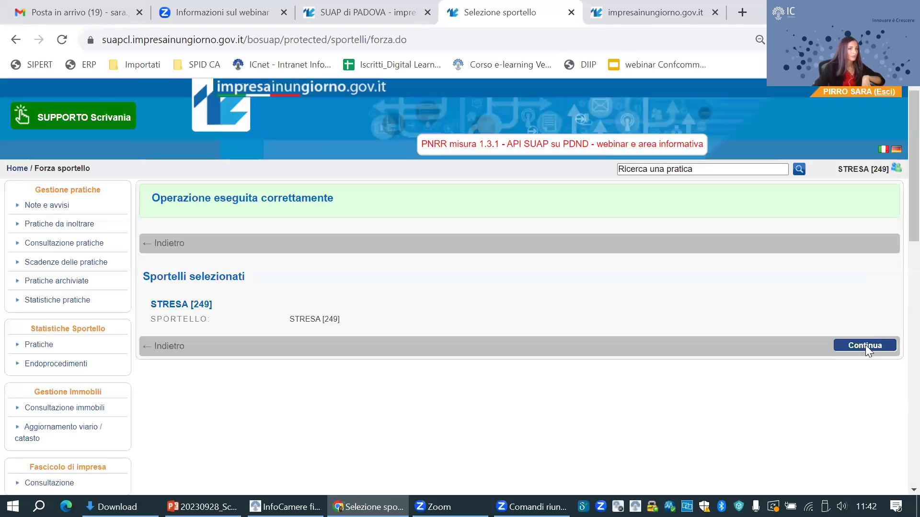
left_click(865, 345)
scroll(700, 287, "down", 3)
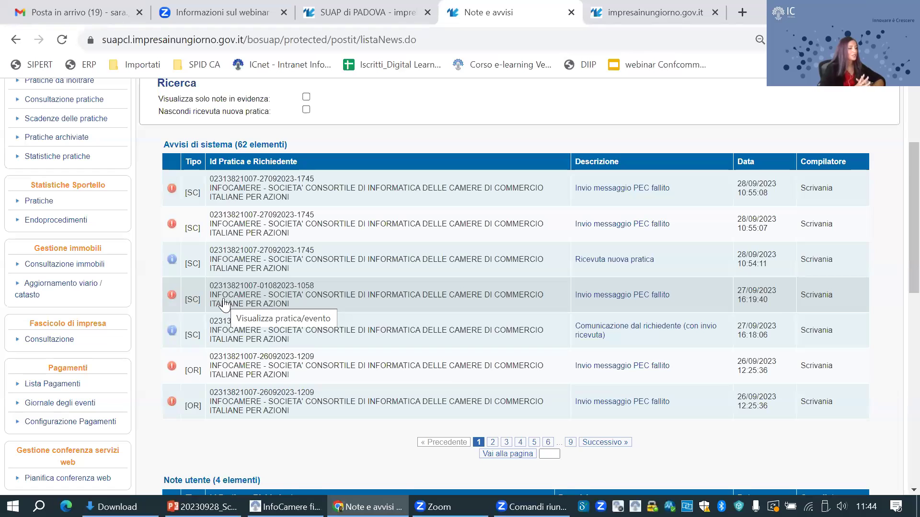
Step: Open an 'Invio messaggio PEC fallito' notice, highlight its Rifiutato (Indirizzo errato) status, and review the notifications
left_click(280, 294)
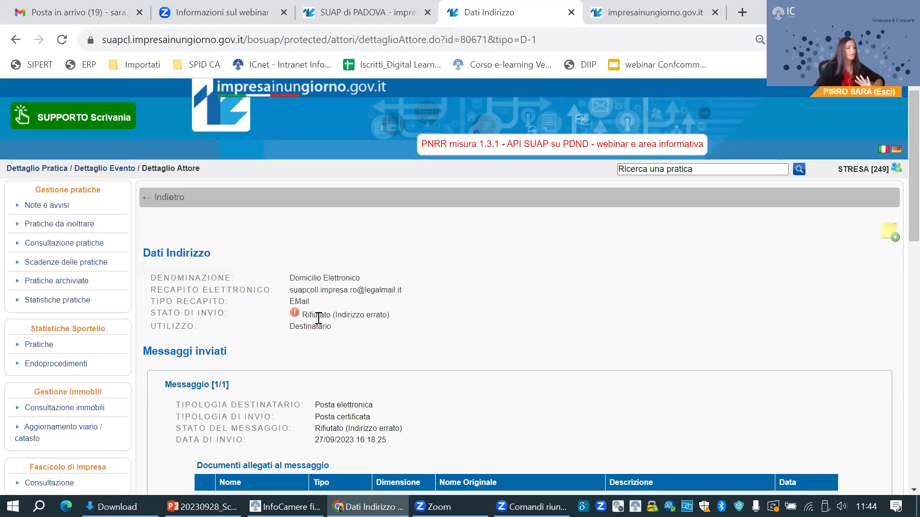
left_click_drag(324, 314, 387, 312)
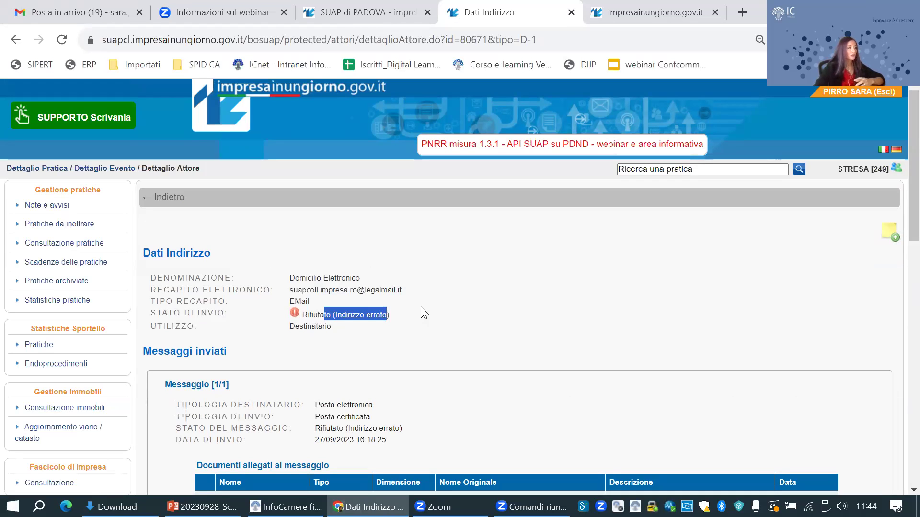
scroll(422, 313, "down", 5)
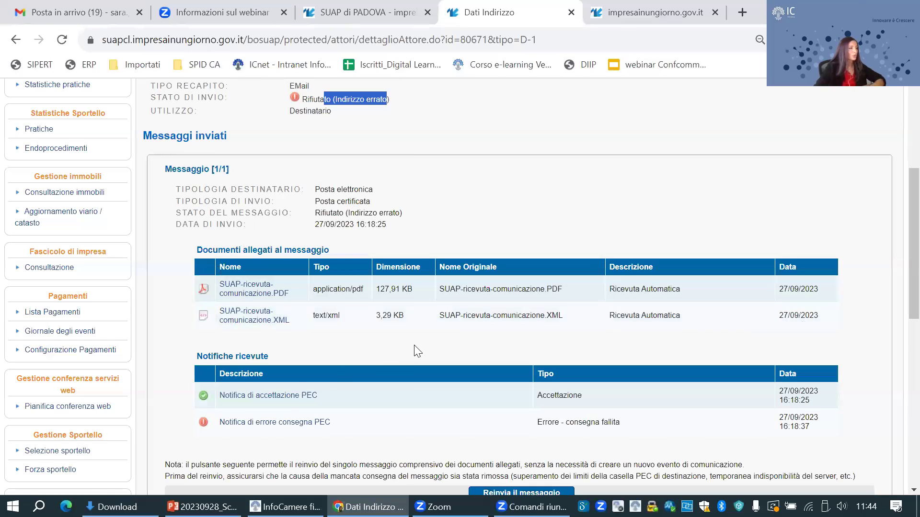
scroll(413, 345, "down", 3)
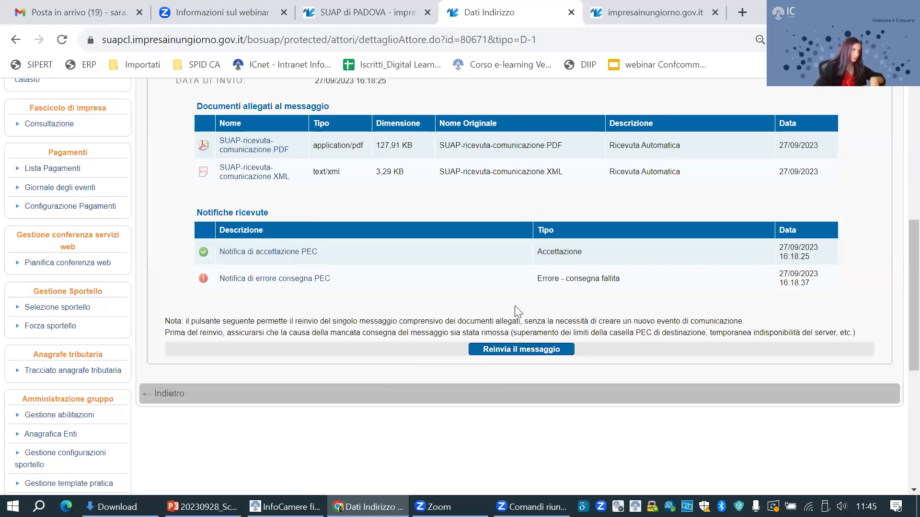
Step: Resend the failed PEC message, check the new Creato message, and go back to the event details
left_click(534, 350)
scroll(534, 351, "down", 3)
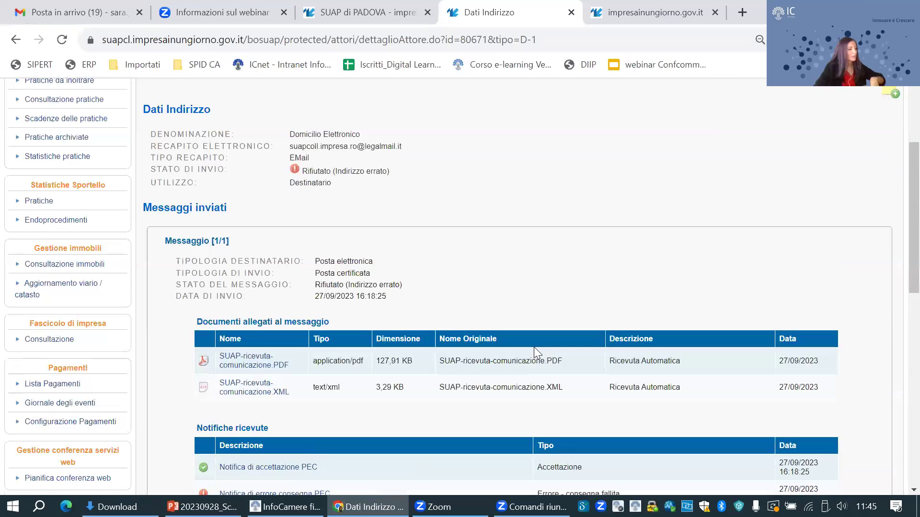
scroll(534, 347, "down", 6)
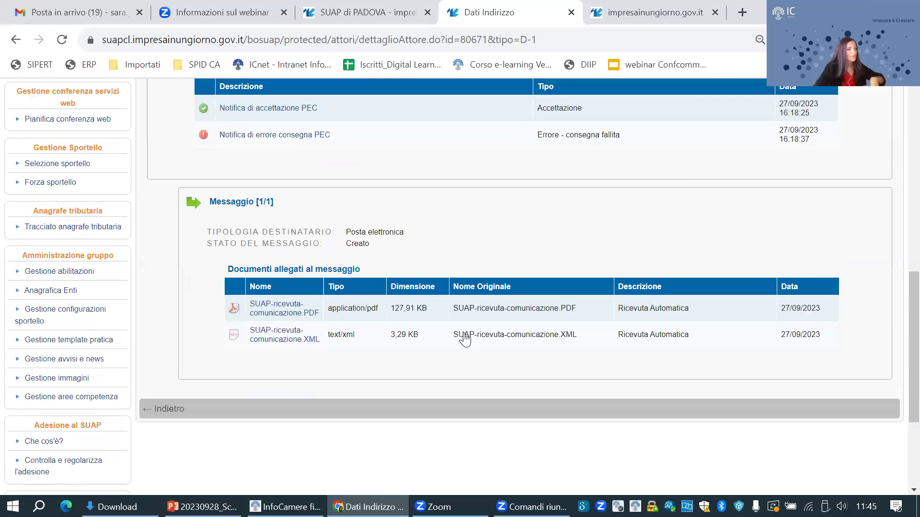
scroll(445, 321, "down", 3)
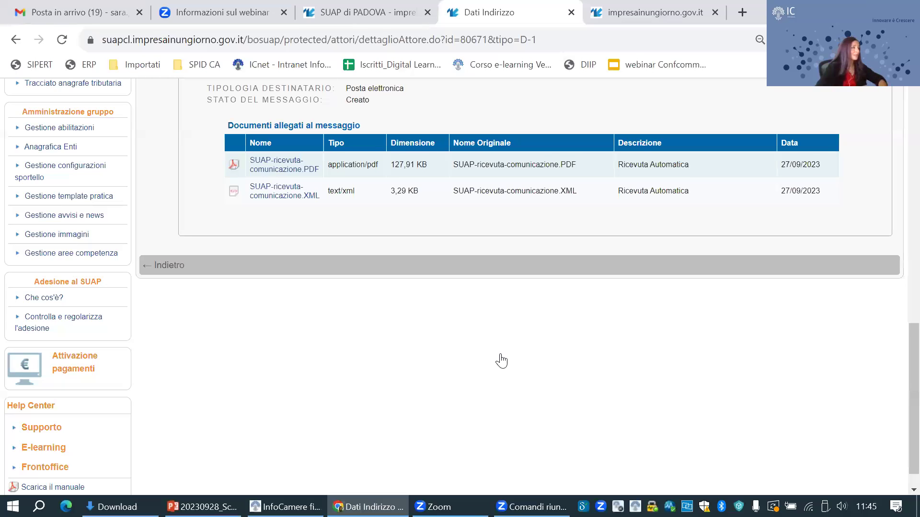
scroll(501, 360, "up", 15)
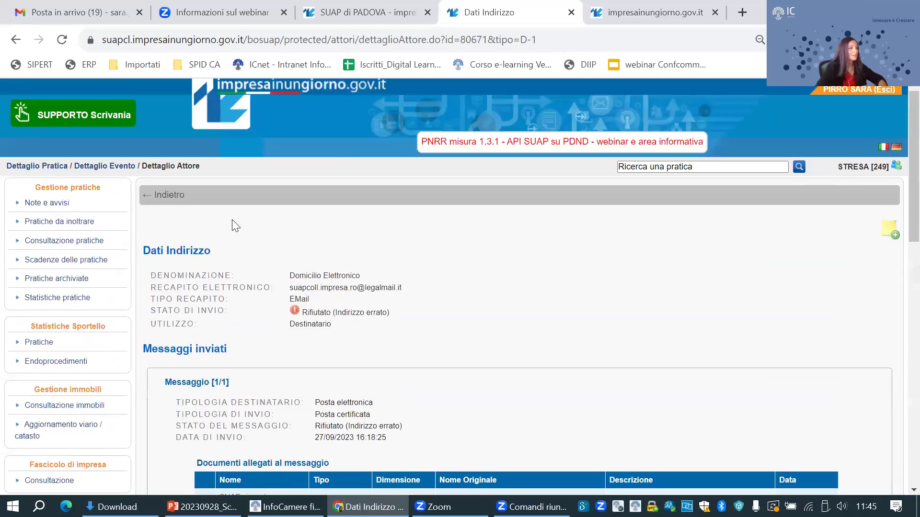
left_click(178, 199)
Step: Go back through Dettaglio Pratica to the Note e avvisi list of 62 notices
left_click(178, 199)
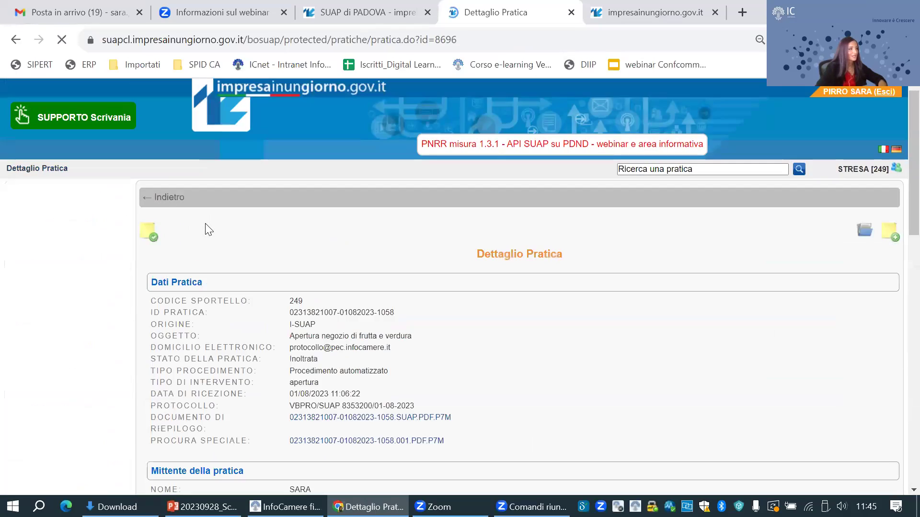
left_click(34, 206)
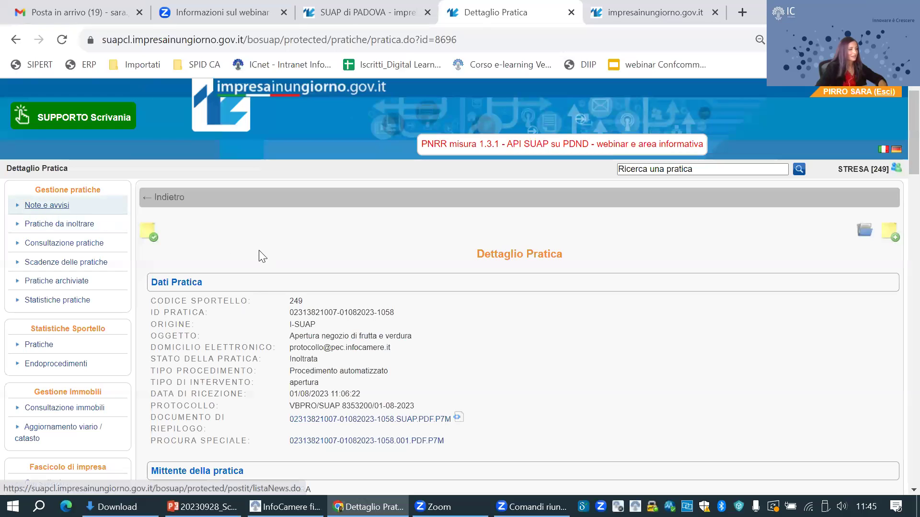
scroll(278, 272, "down", 2)
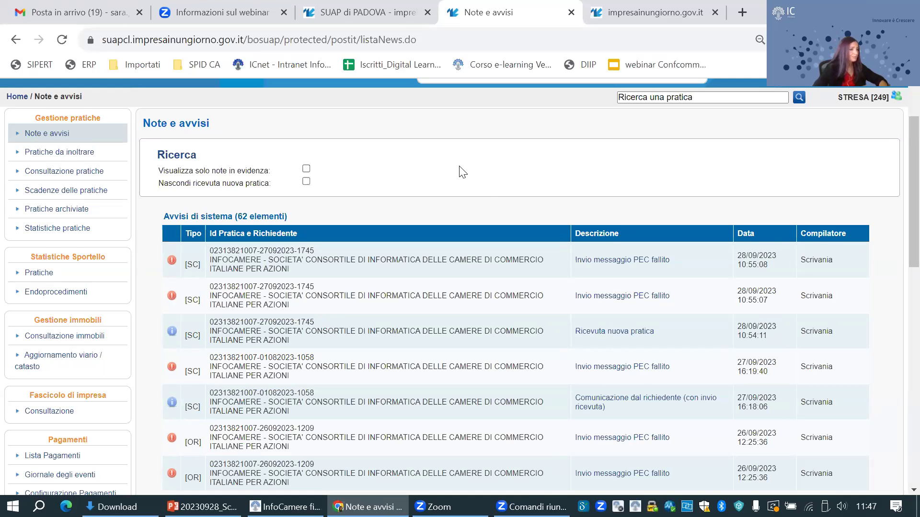
Step: Open the pratica behind the new top PEC fallito notice and scroll through its details
scroll(507, 206, "down", 2)
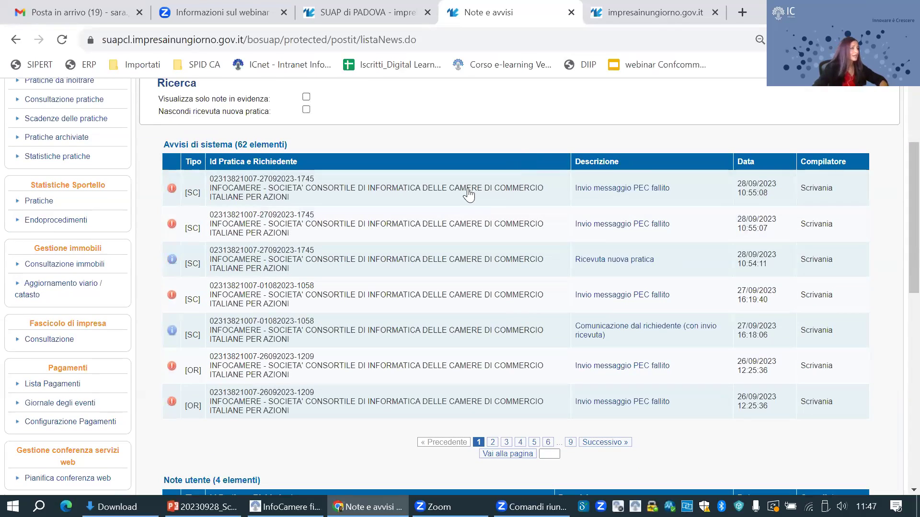
left_click(446, 253)
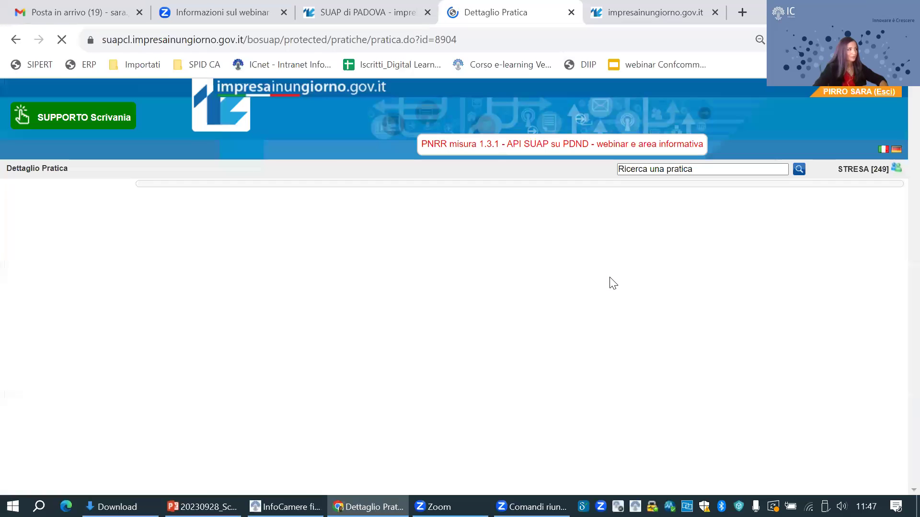
scroll(611, 283, "down", 9)
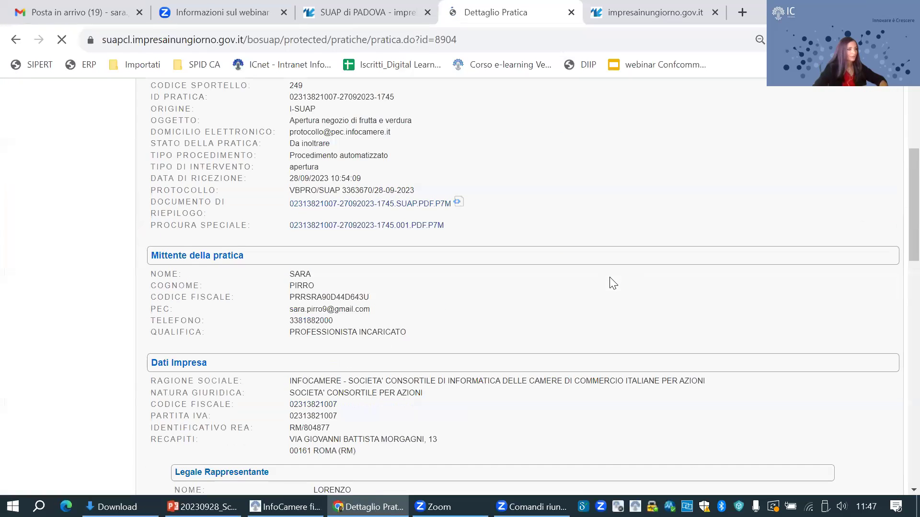
scroll(612, 284, "down", 8)
scroll(612, 284, "down", 6)
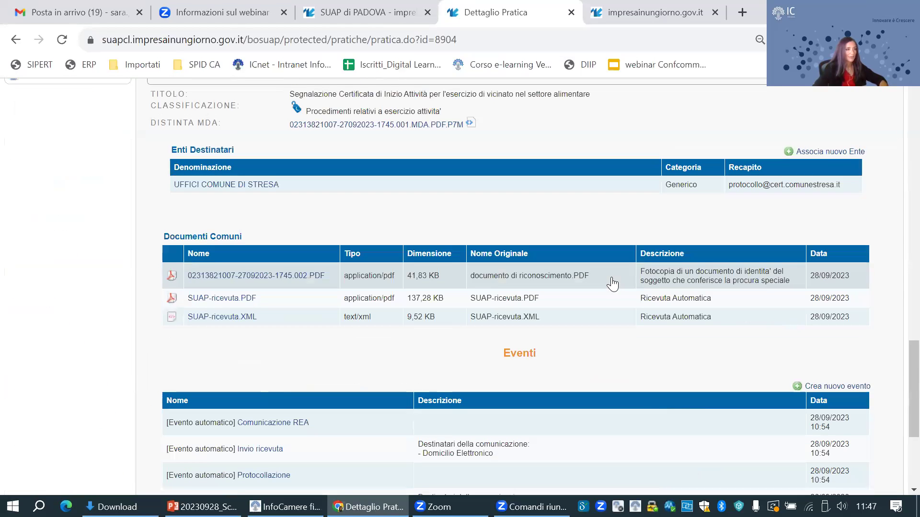
scroll(612, 283, "up", 20)
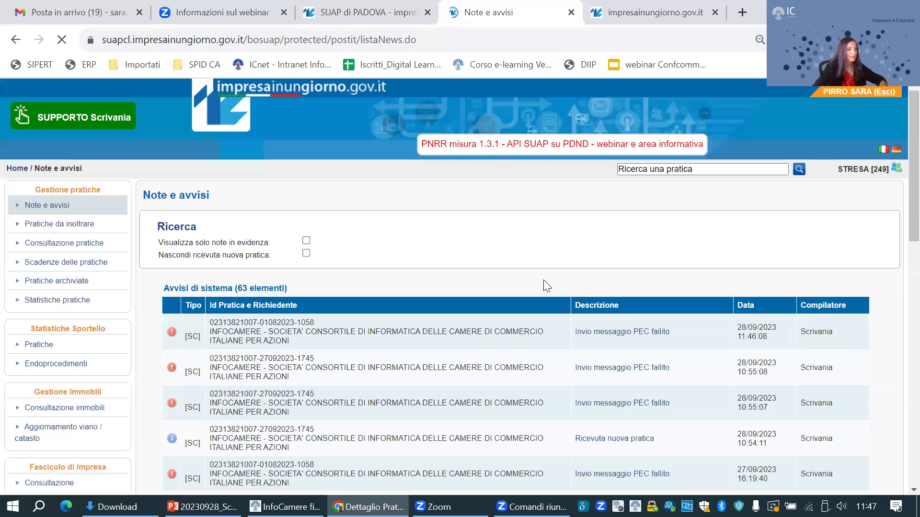
Step: Open the Comunicazione dal richiedente event details and scroll through them
scroll(551, 292, "down", 4)
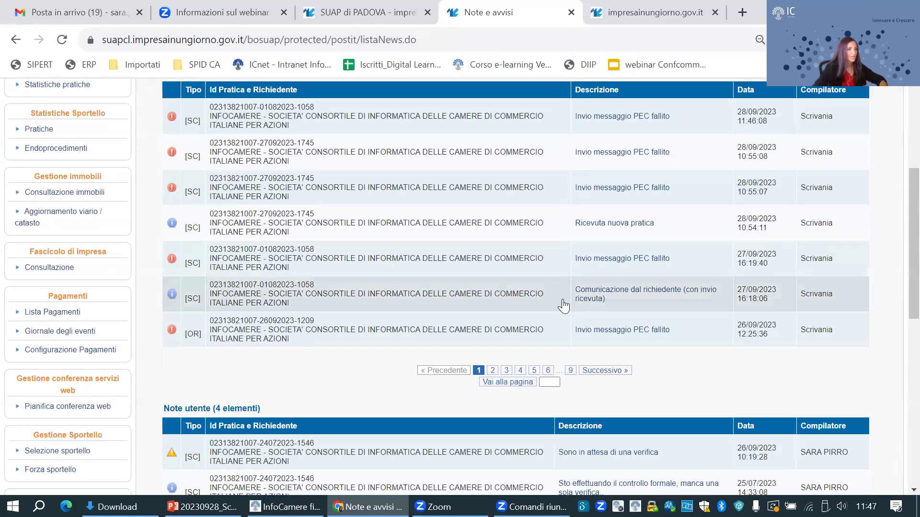
left_click(602, 290)
scroll(603, 288, "down", 7)
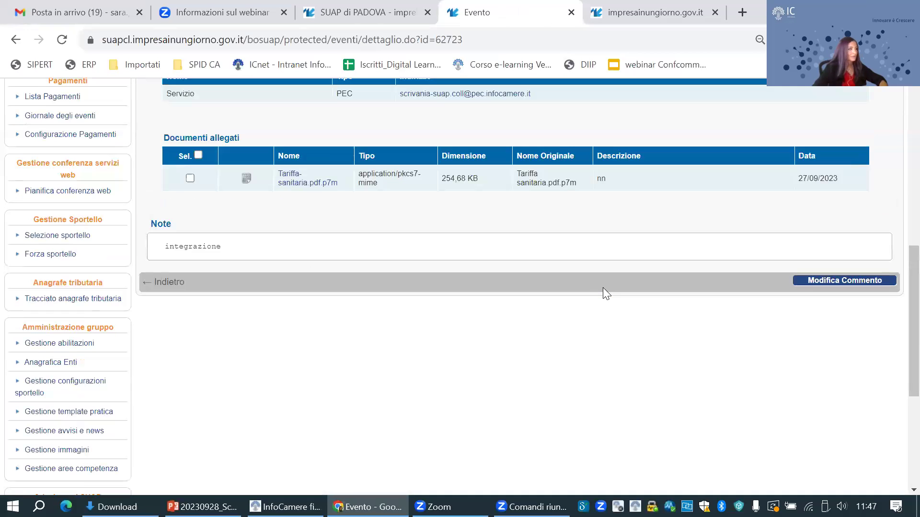
scroll(409, 282, "up", 3)
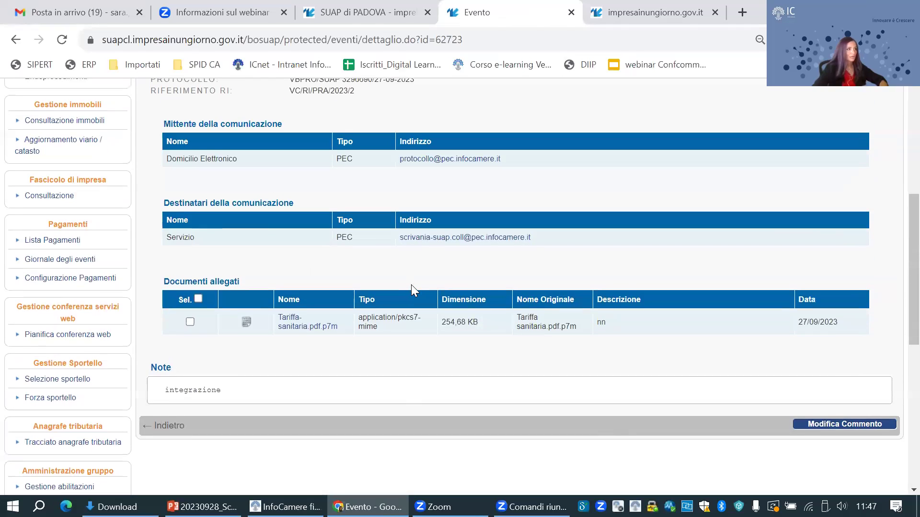
scroll(411, 284, "up", 3)
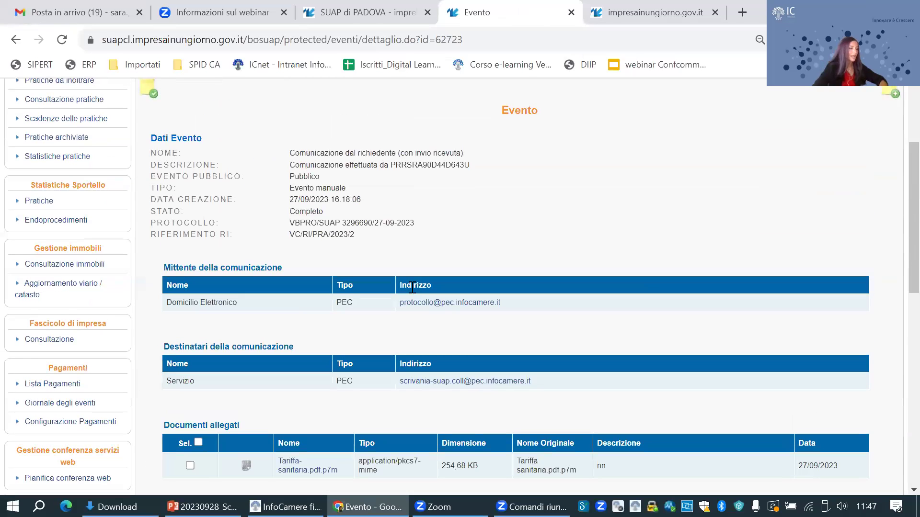
scroll(410, 287, "up", 1)
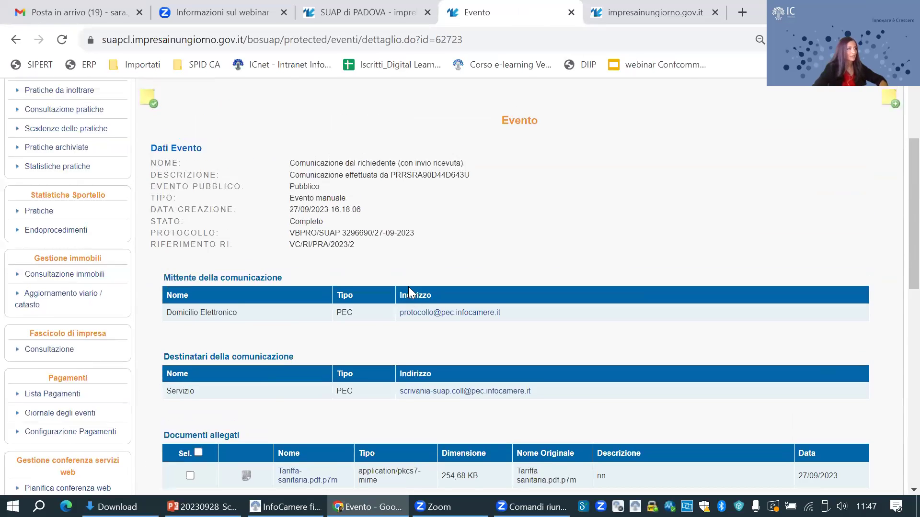
scroll(408, 286, "up", 3)
scroll(30, 185, "up", 1)
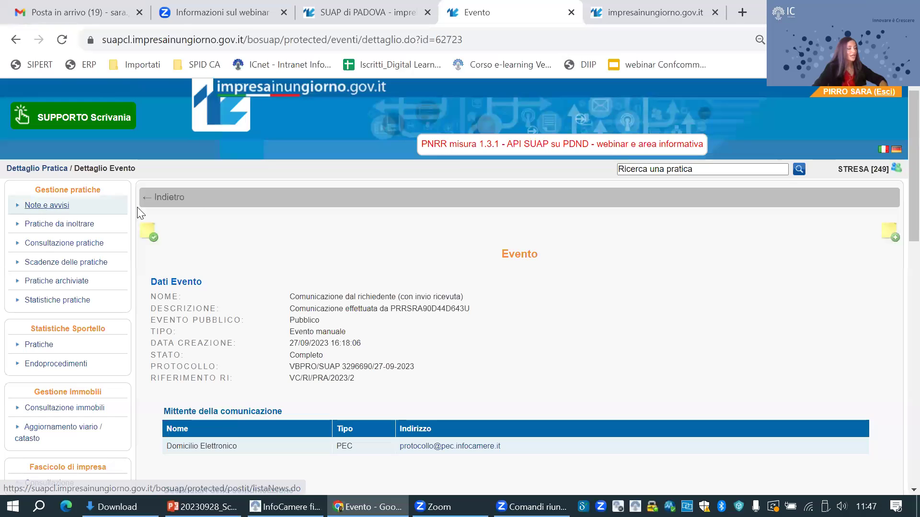
Step: Return to Note e avvisi and open the pratica behind the 'Sono in attesa di una verifica' note
left_click(37, 202)
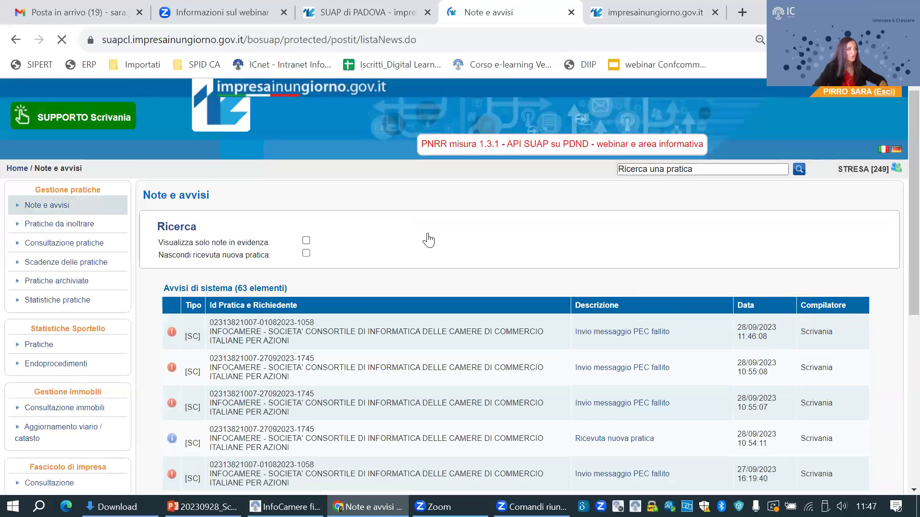
scroll(430, 239, "down", 5)
scroll(429, 240, "down", 3)
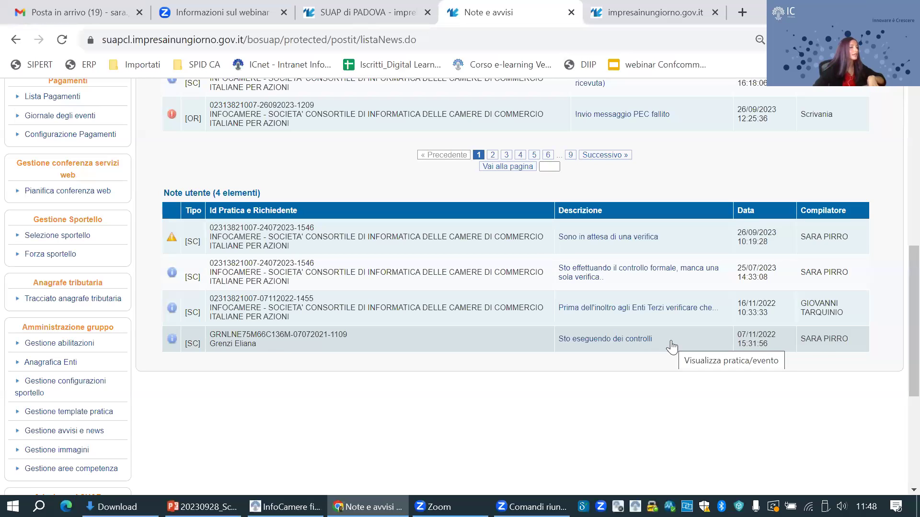
left_click(477, 235)
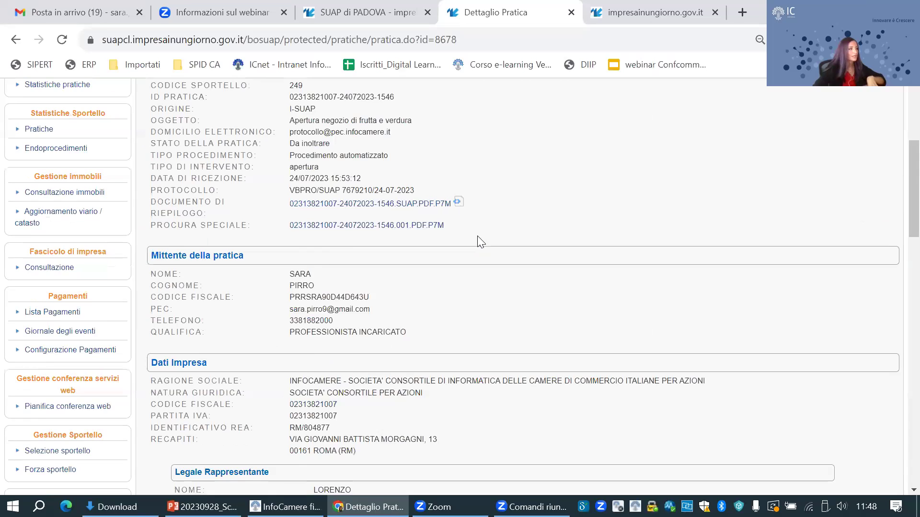
Step: View the 26/09/2023 'Sono in attesa di una verifica' note detail, then leave it
scroll(481, 242, "up", 5)
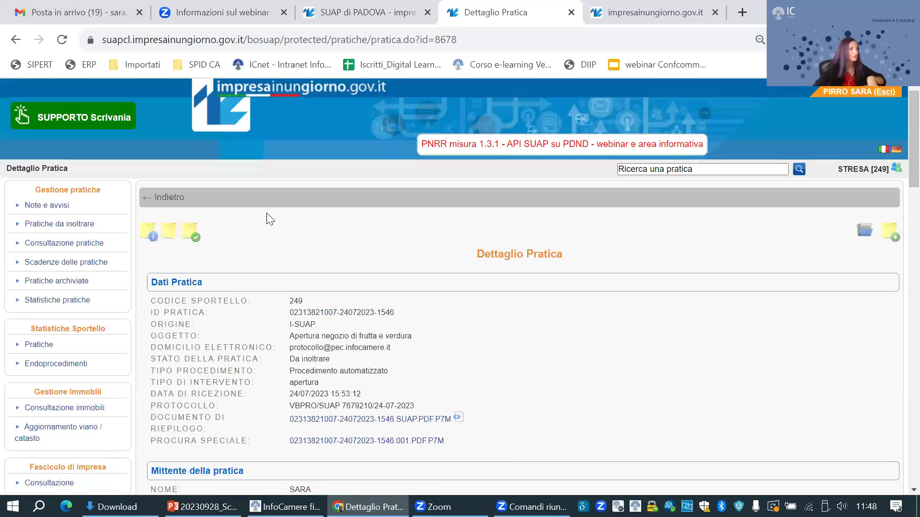
left_click(150, 241)
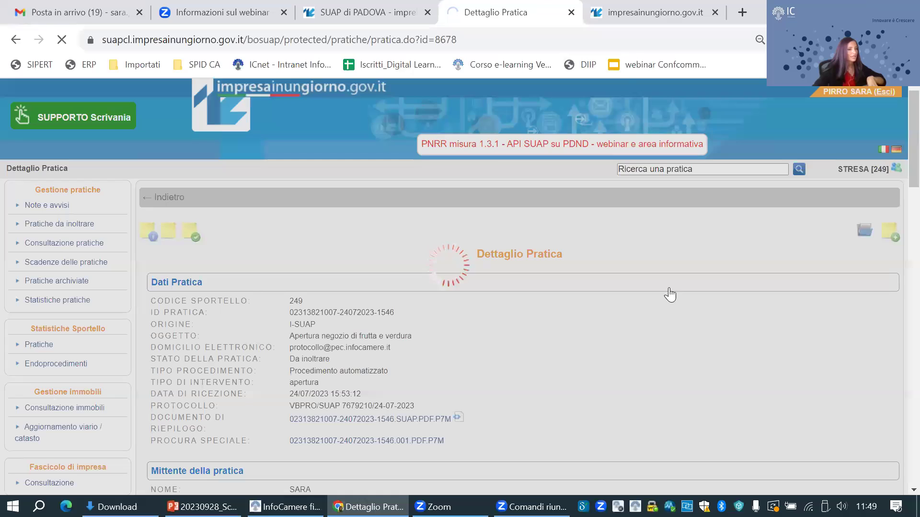
scroll(852, 328, "down", 1)
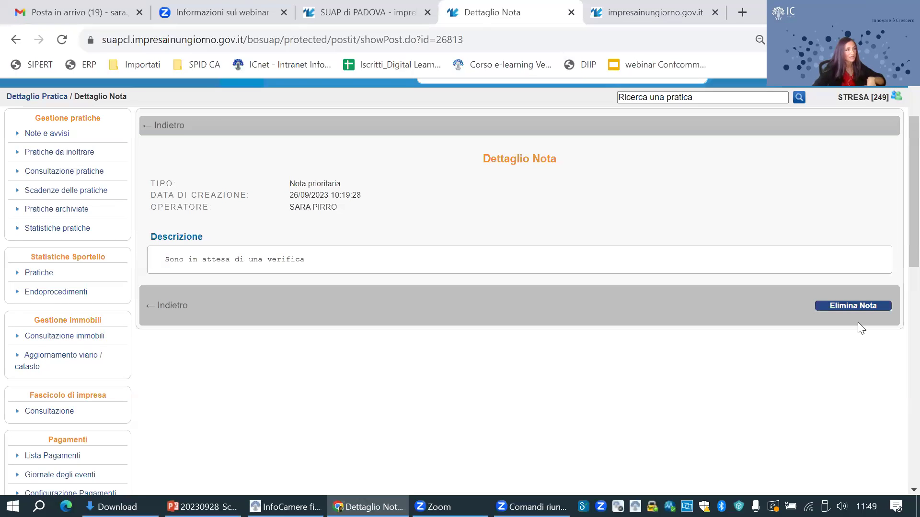
scroll(858, 322, "up", 2)
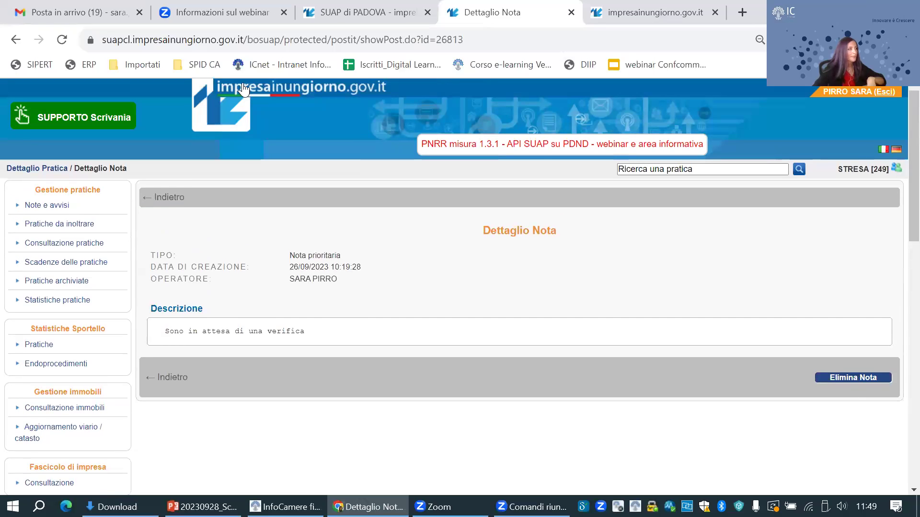
left_click(14, 172)
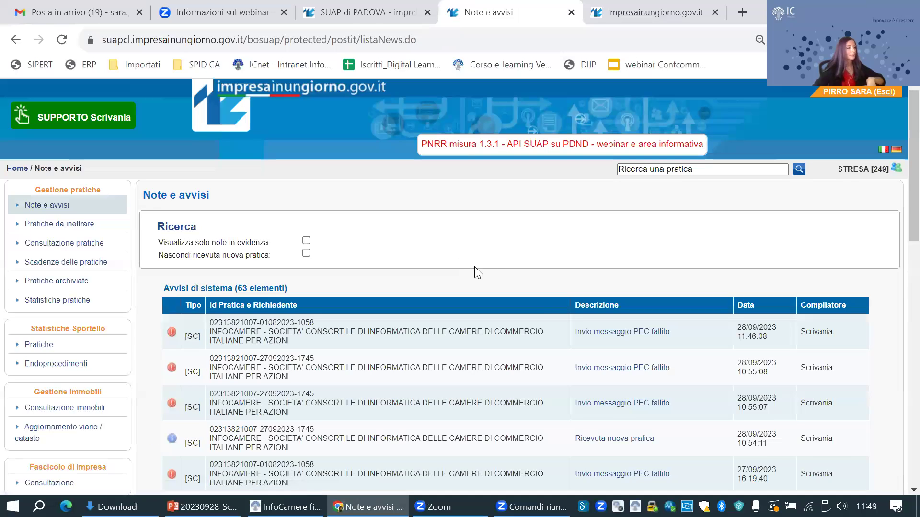
Step: Scroll through the Avvisi di sistema and Note utente tables, then back to the top
scroll(477, 270, "down", 2)
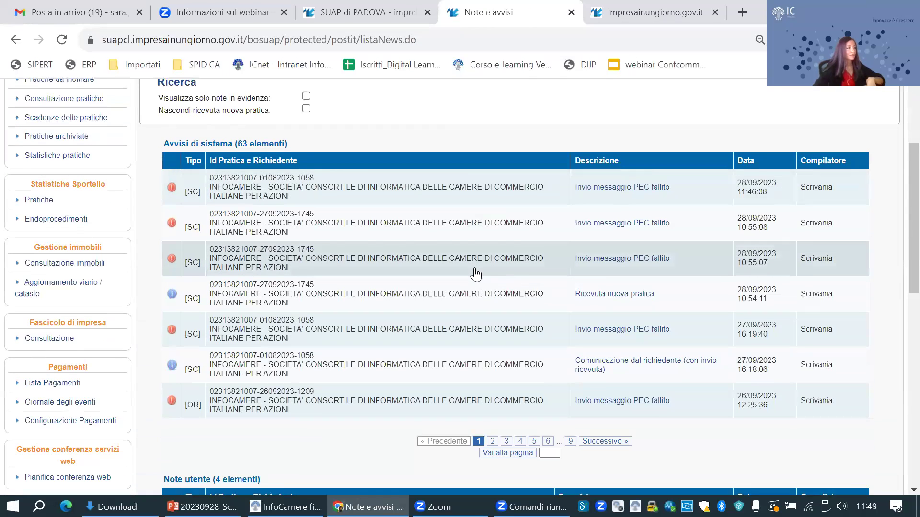
scroll(474, 273, "down", 5)
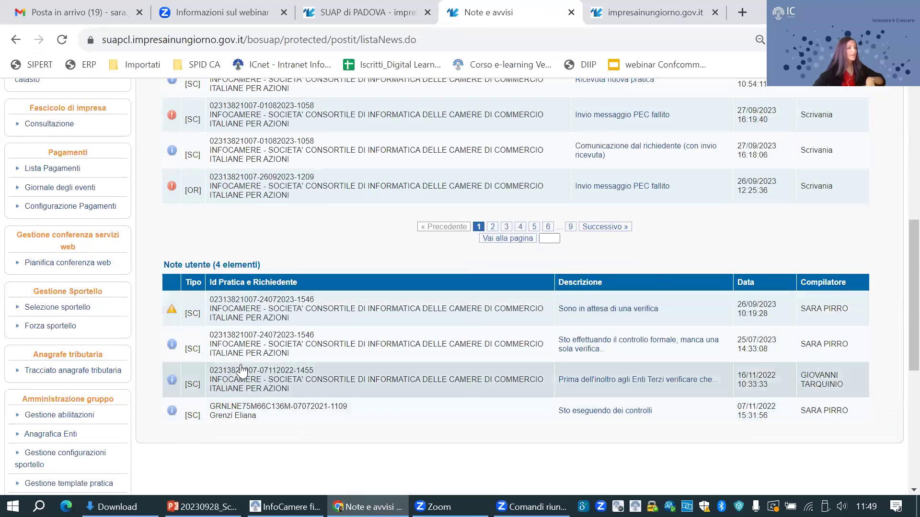
scroll(358, 303, "down", 3)
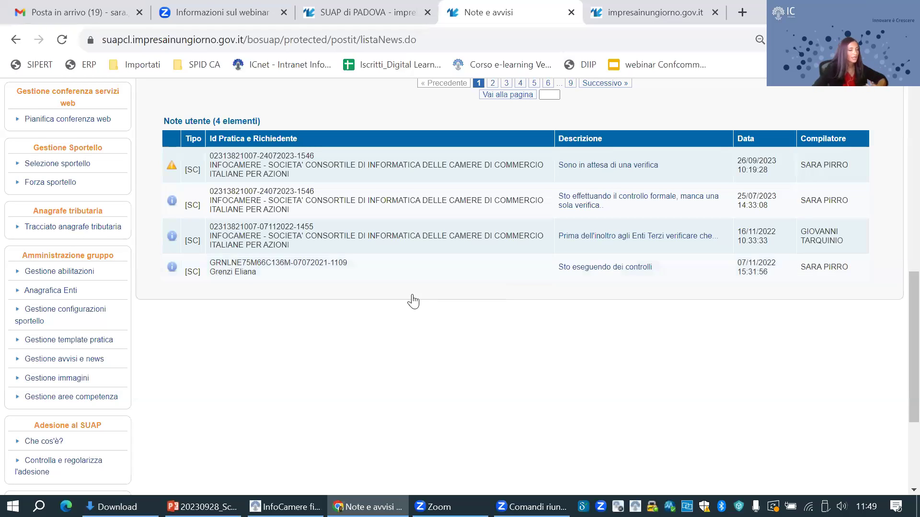
scroll(413, 302, "up", 6)
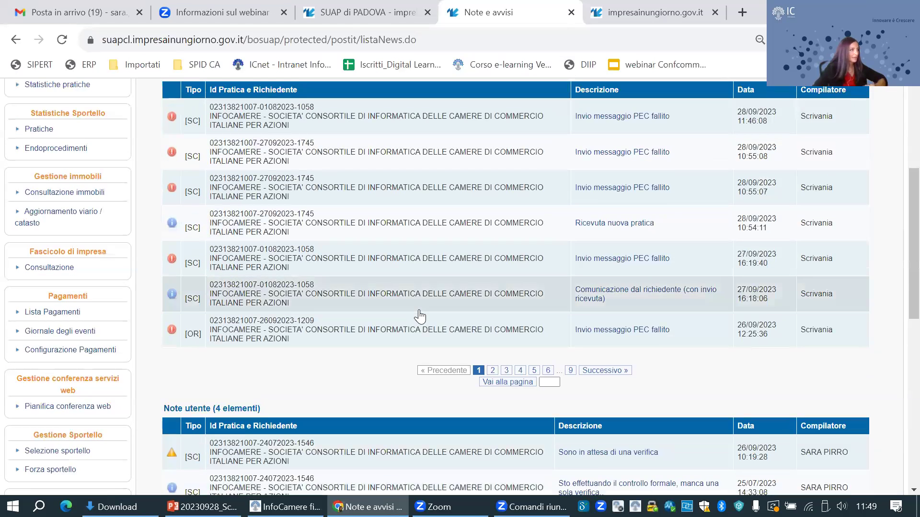
scroll(419, 316, "up", 5)
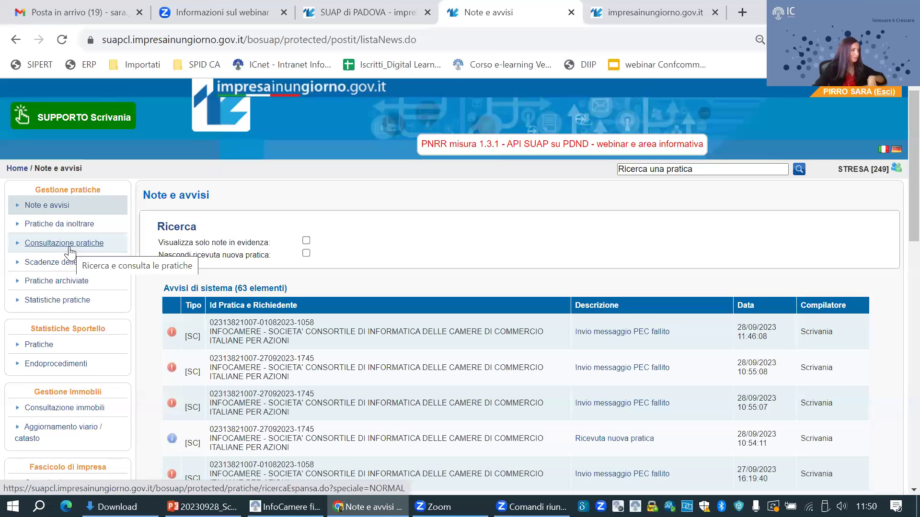
Step: Open Consultazione pratiche and inspect the Tipo Pratica and Sportello options without changing them
left_click(72, 245)
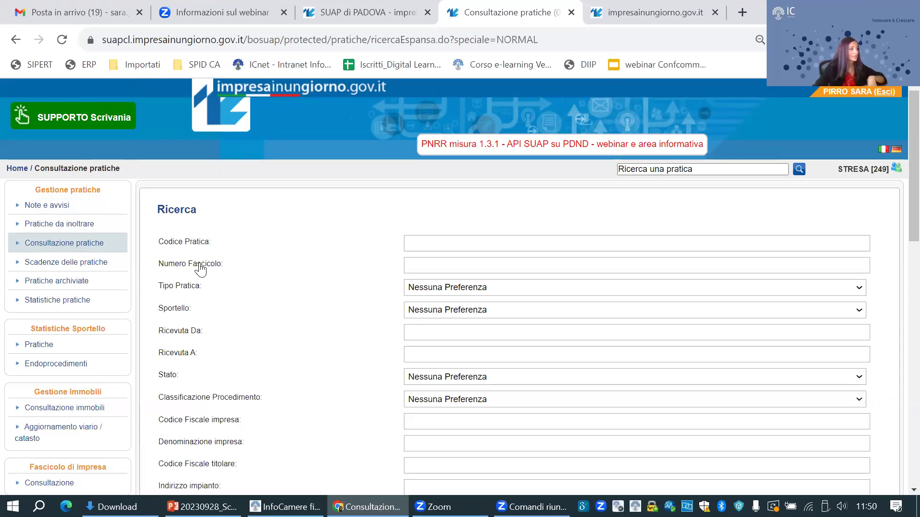
left_click(440, 292)
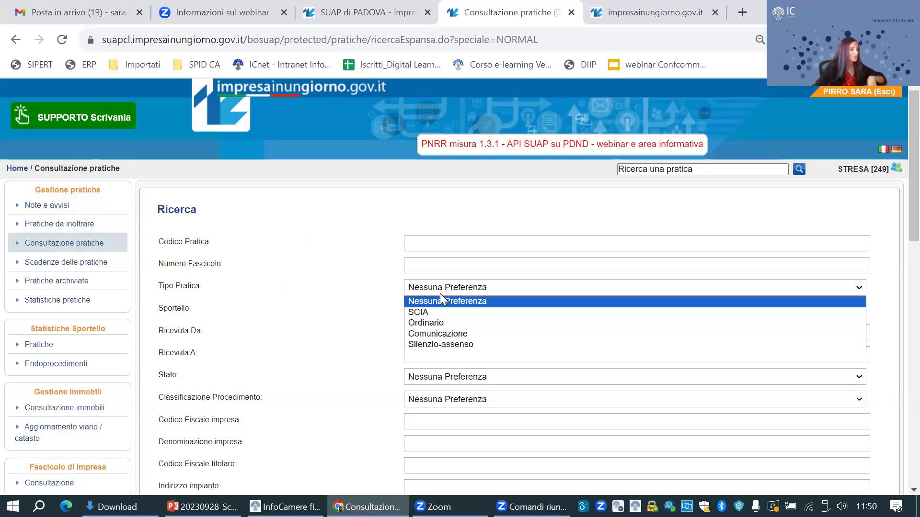
left_click(352, 317)
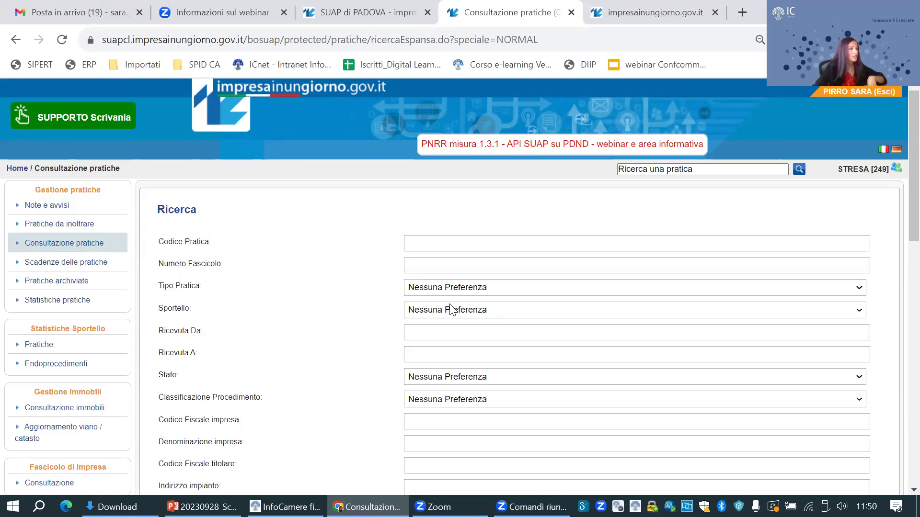
left_click(451, 310)
left_click(340, 298)
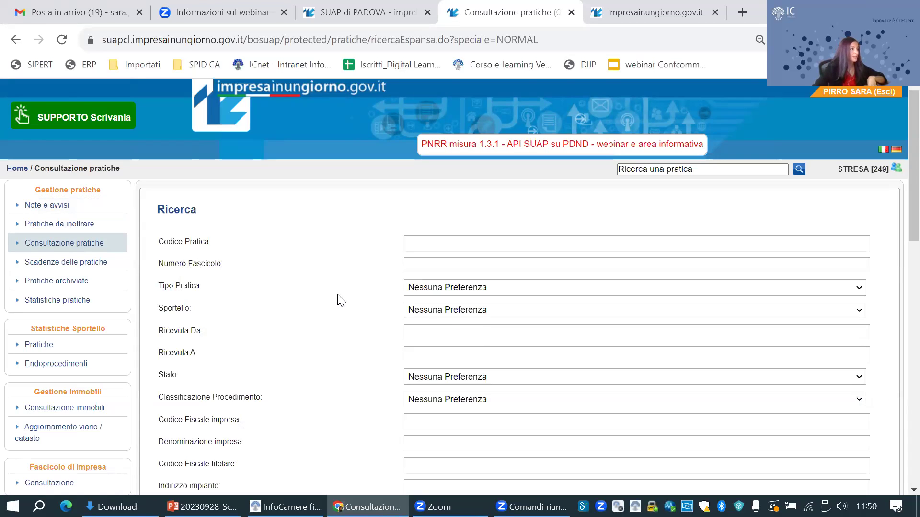
scroll(341, 301, "down", 1)
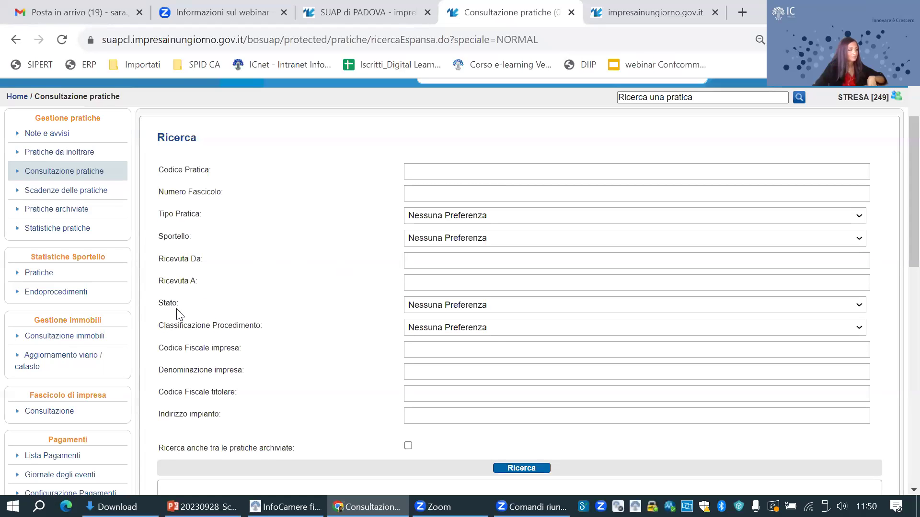
Step: Inspect the Stato and Classificazione options unchanged, then click into Indirizzo impianto
left_click(422, 307)
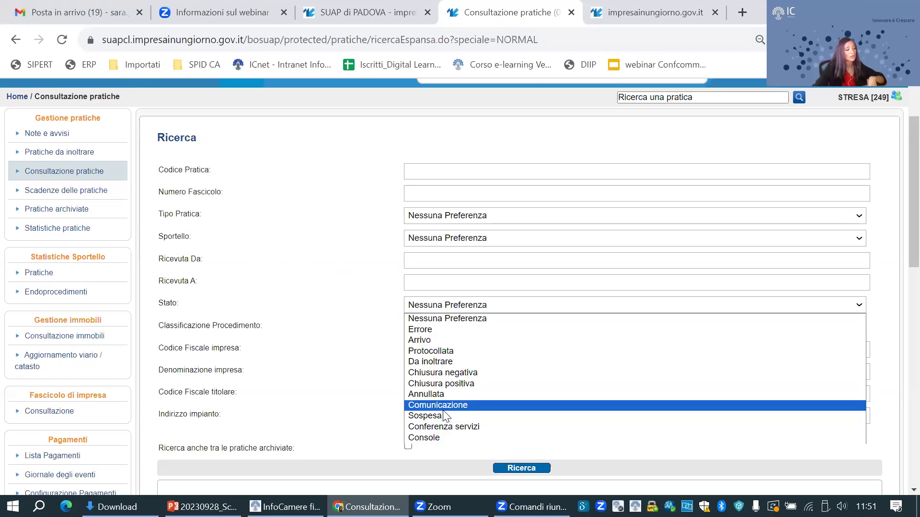
left_click(349, 347)
scroll(357, 341, "down", 1)
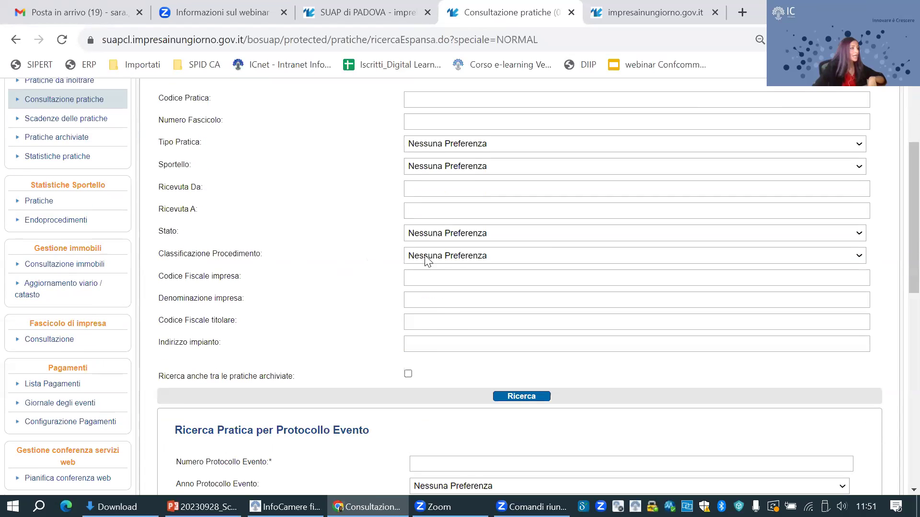
left_click(424, 254)
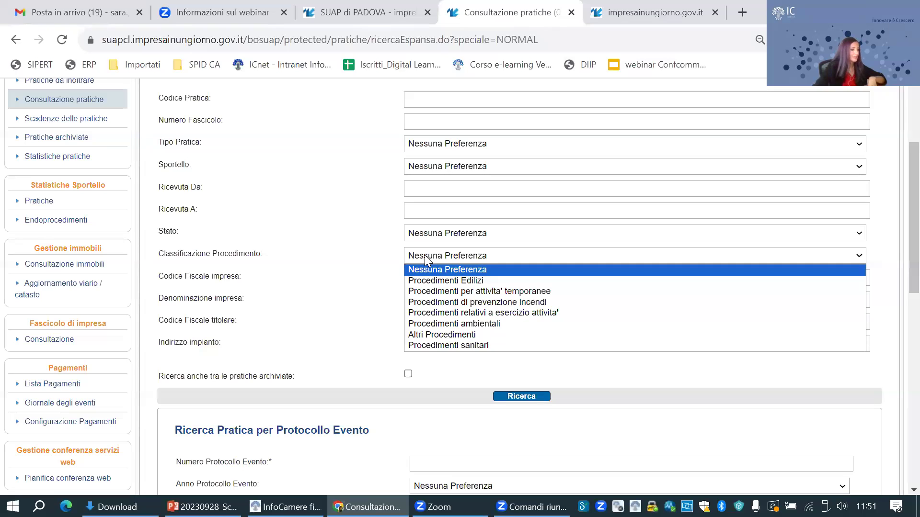
left_click(367, 294)
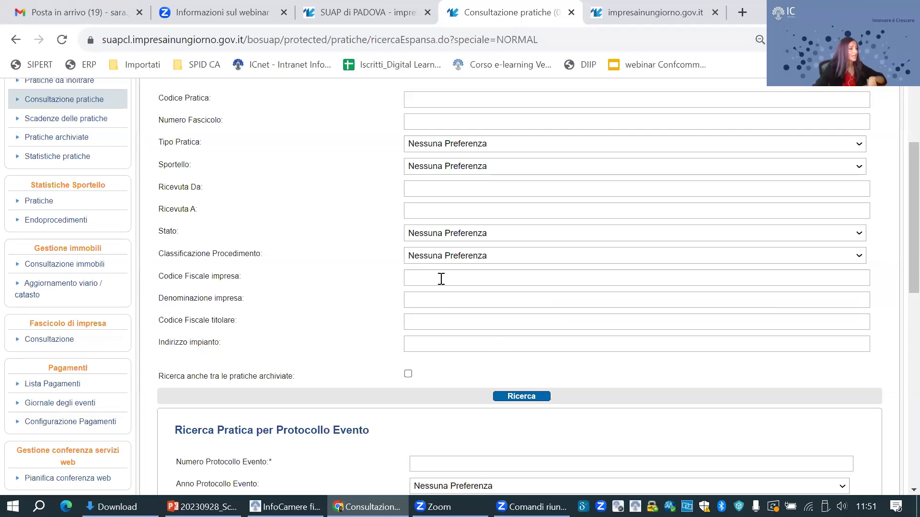
left_click(418, 348)
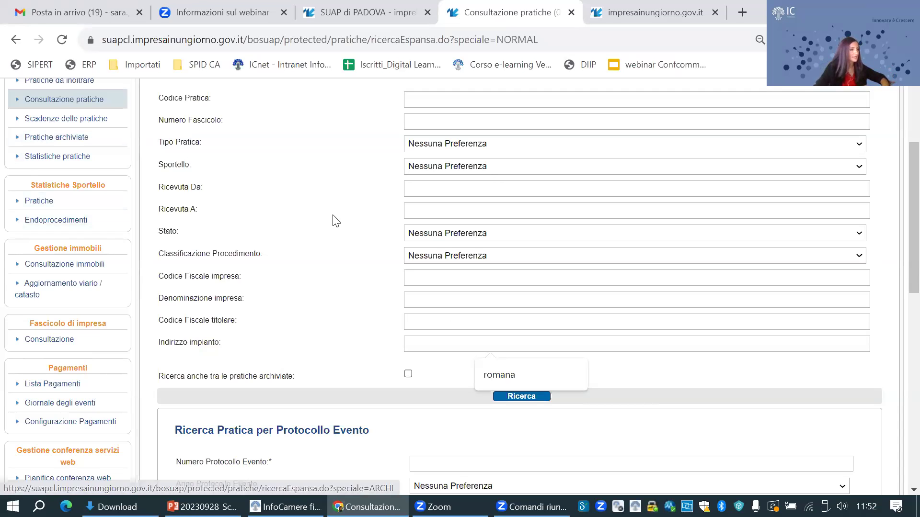
Step: Search by event protocol number, choosing a previously used number from the autocomplete
scroll(330, 226, "up", 1)
scroll(330, 227, "up", 3)
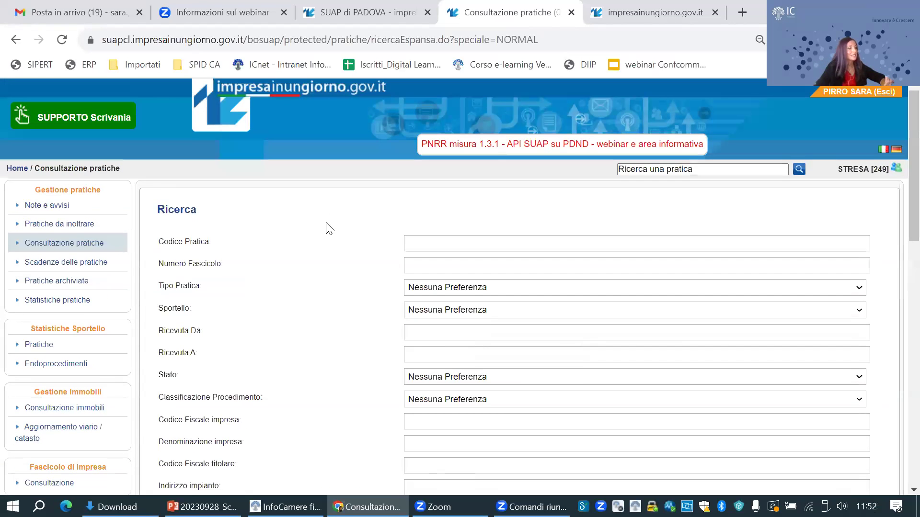
scroll(326, 229, "down", 4)
scroll(328, 230, "down", 5)
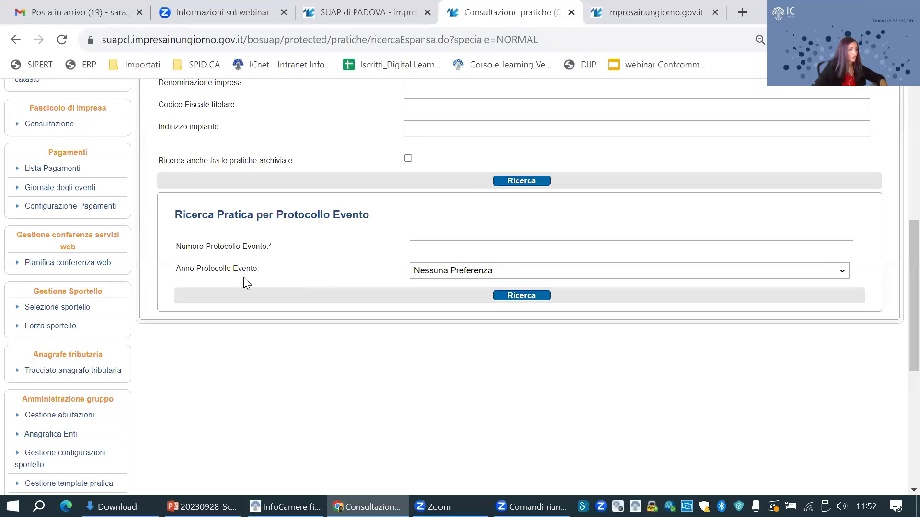
left_click(504, 249)
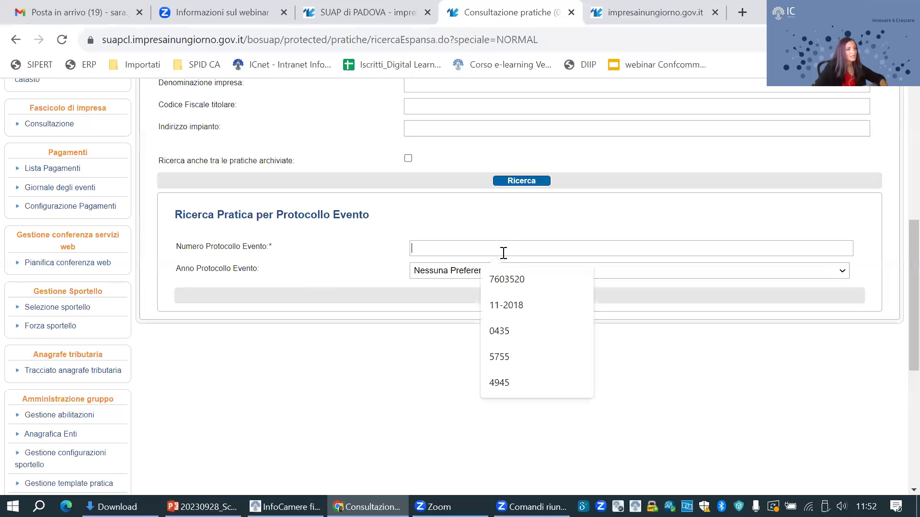
left_click(503, 282)
left_click(526, 296)
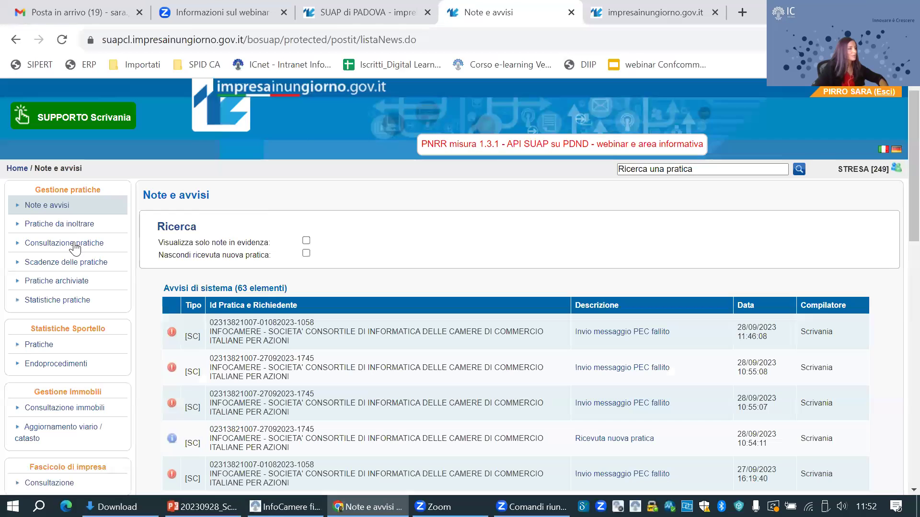
Step: Run a Consultazione pratiche search with every filter left blank or at Nessuna Preferenza
scroll(288, 258, "down", 1)
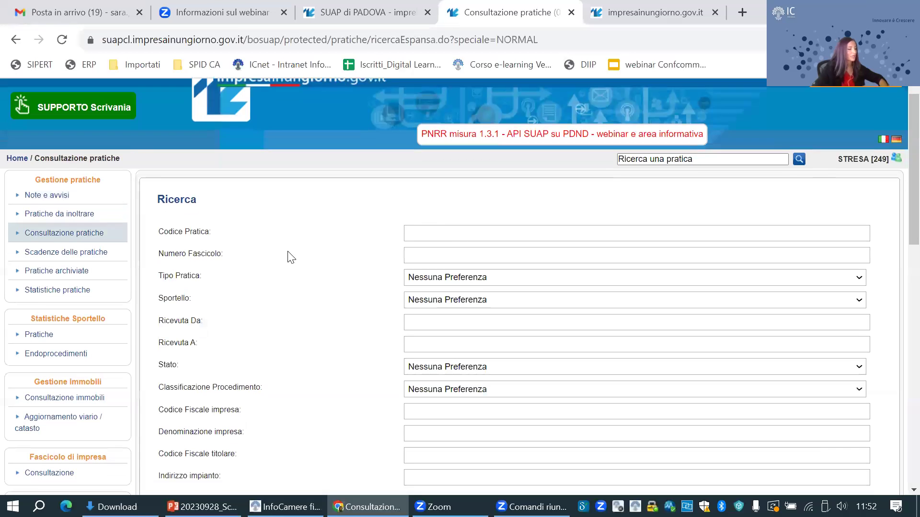
scroll(292, 258, "down", 3)
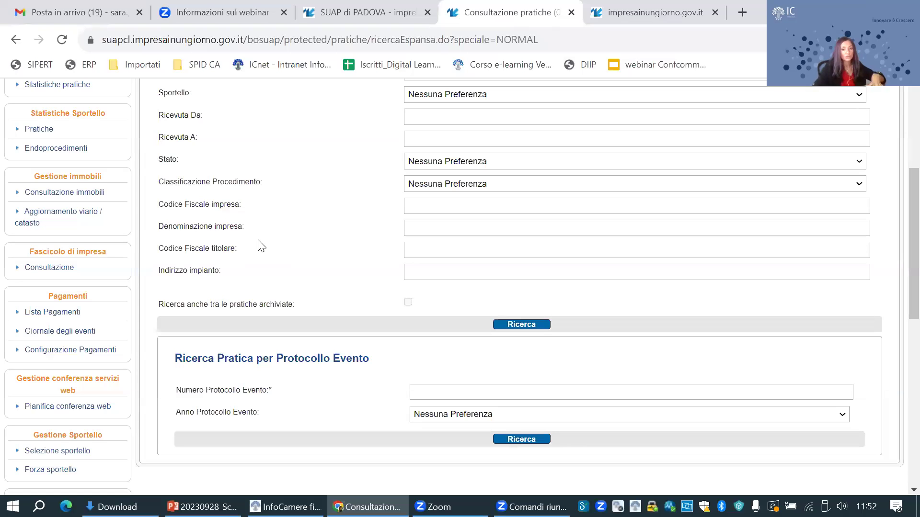
left_click(516, 325)
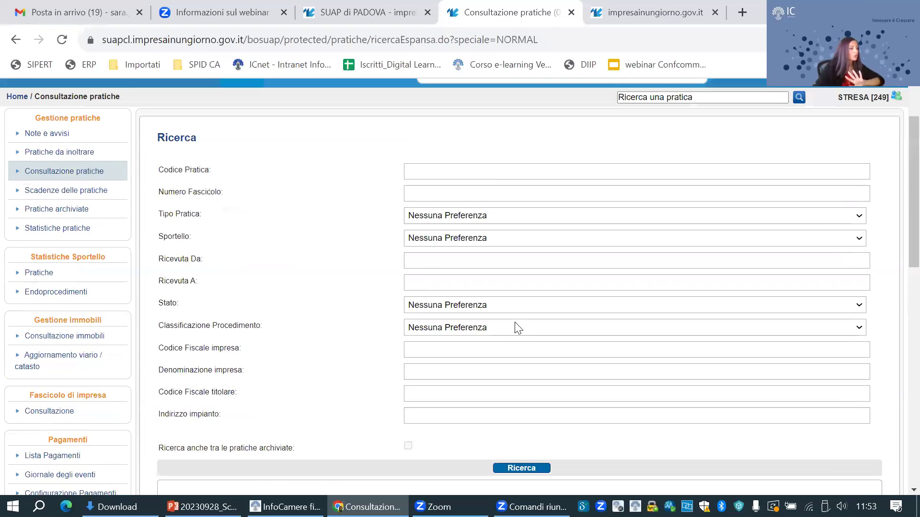
scroll(513, 325, "down", 4)
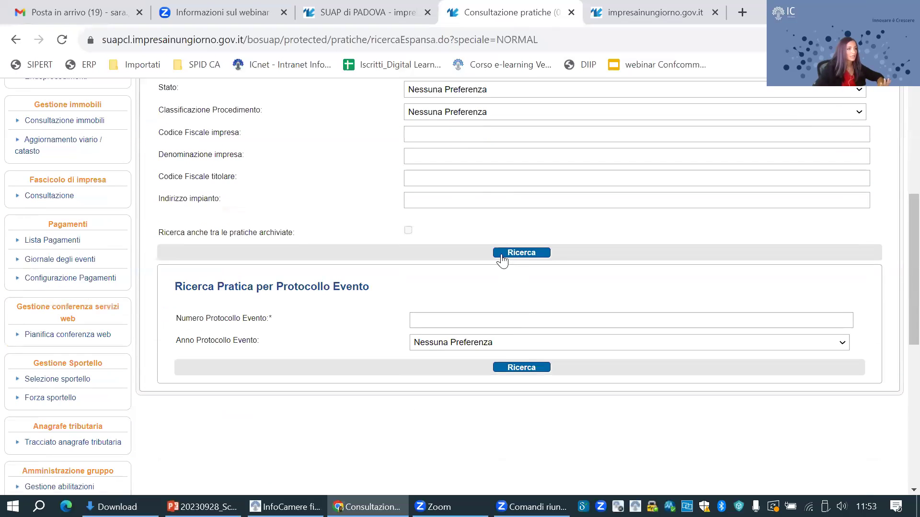
Step: List all pratiche for the empty search and scroll through the 35 STRESA results
left_click(501, 254)
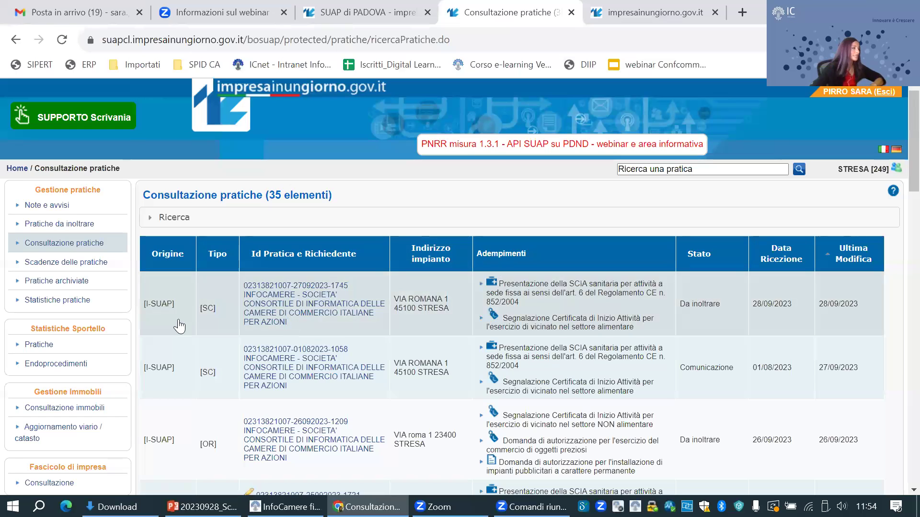
scroll(182, 331, "down", 2)
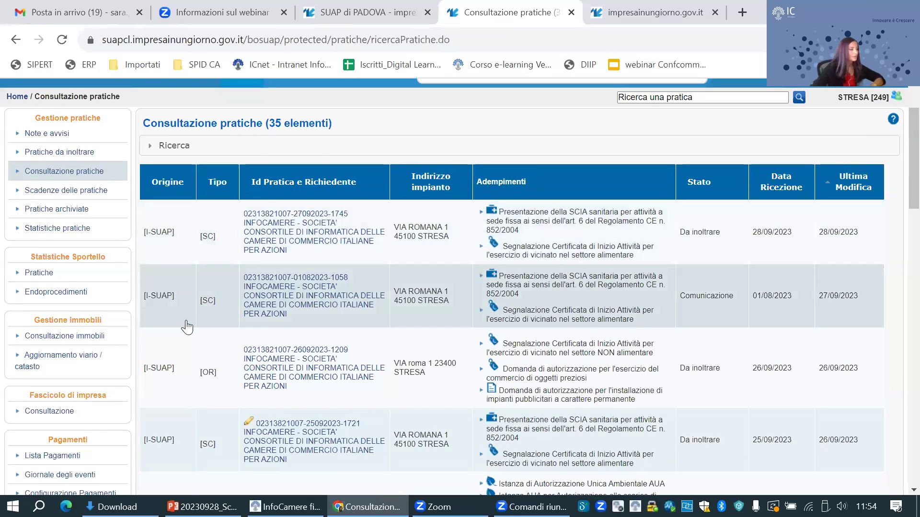